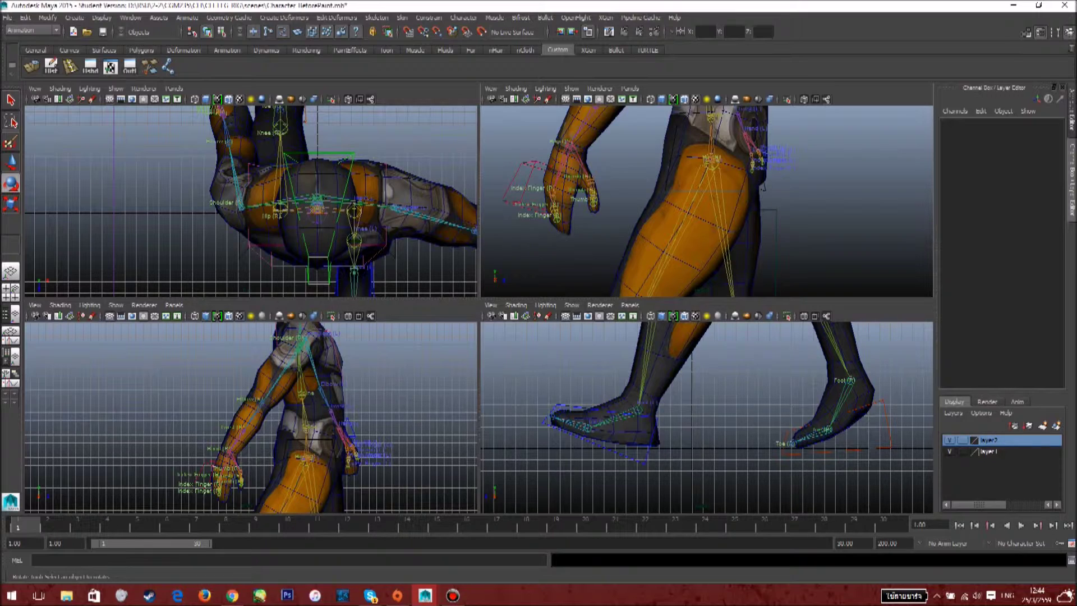
# Add the CenterRoot skeleton to a new display layer, layer3, and hide that layer
pyautogui.keyDown('alt'); pyautogui.moveTo(696, 207); pyautogui.dragTo(561, 208); pyautogui.keyUp('alt')
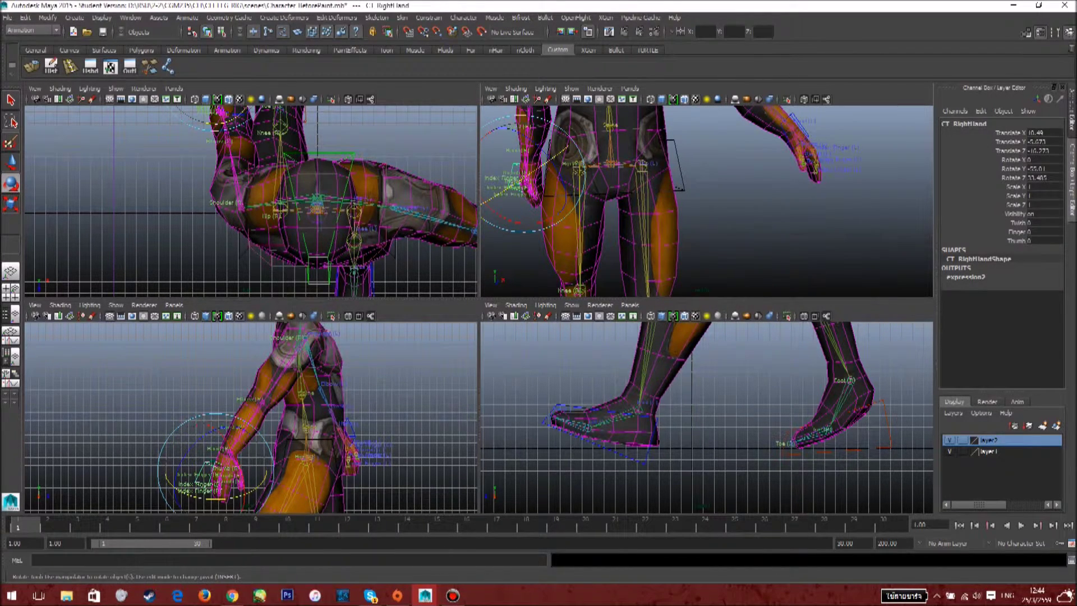
pyautogui.click(746, 225)
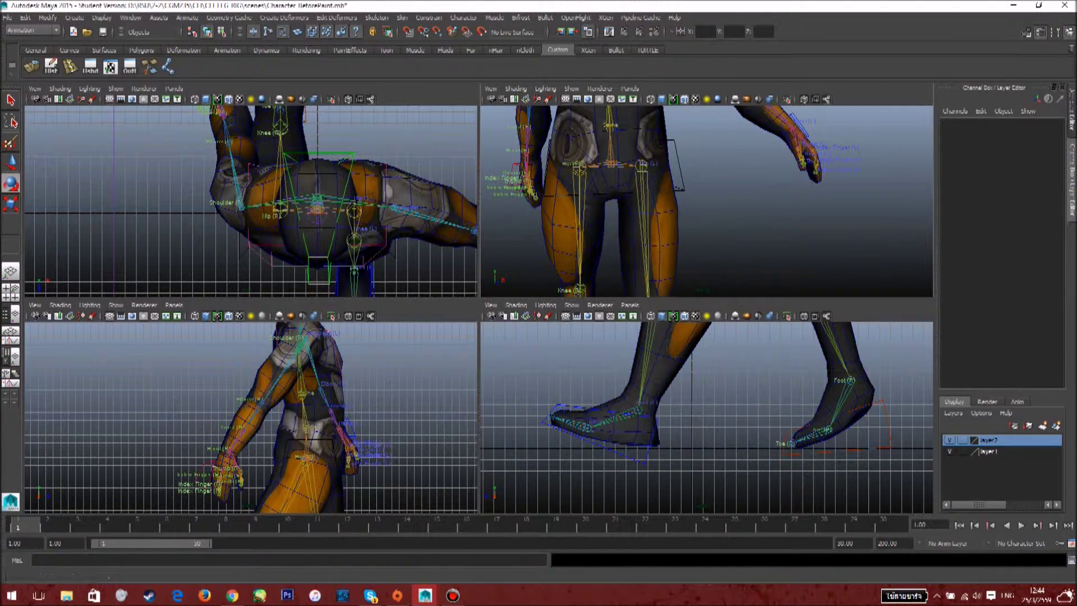
pyautogui.click(611, 162)
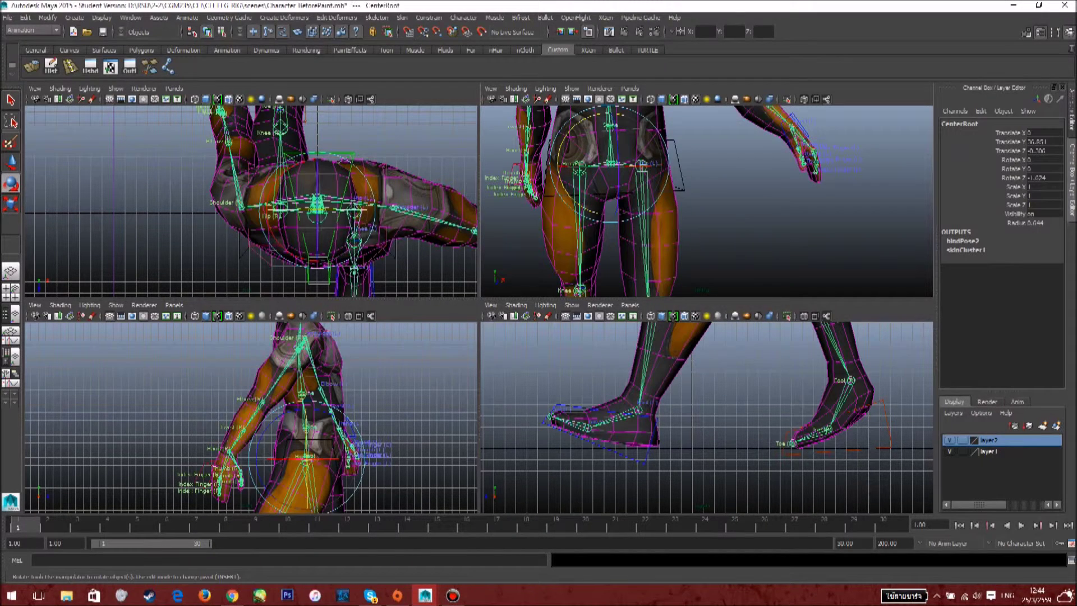
pyautogui.scroll(-6, 707, 201)
pyautogui.keyDown('alt'); pyautogui.moveTo(706, 201); pyautogui.dragTo(740, 227); pyautogui.keyUp('alt')
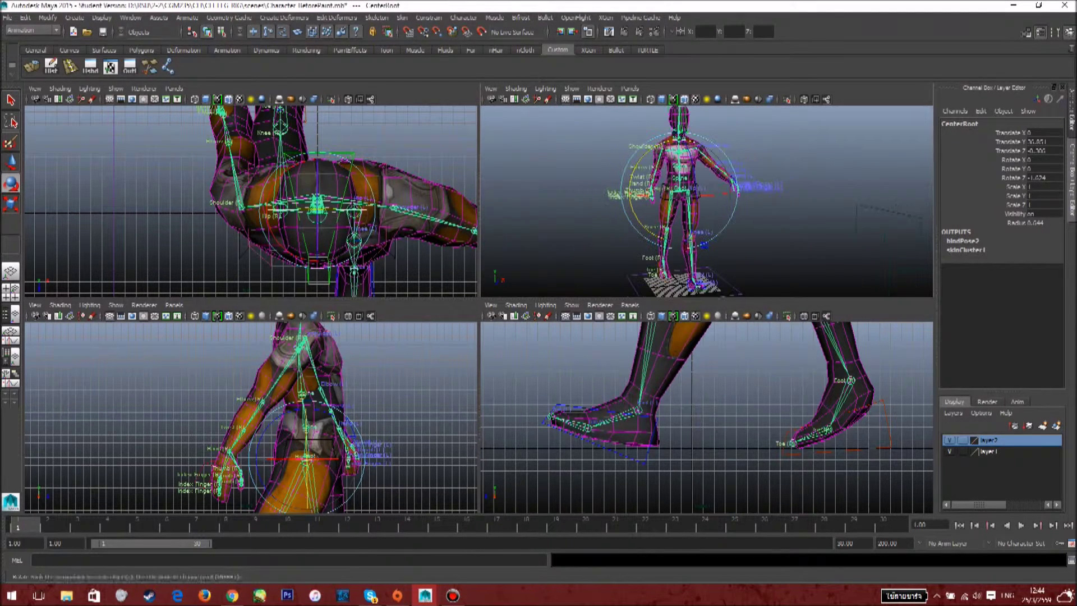
pyautogui.click(1028, 426)
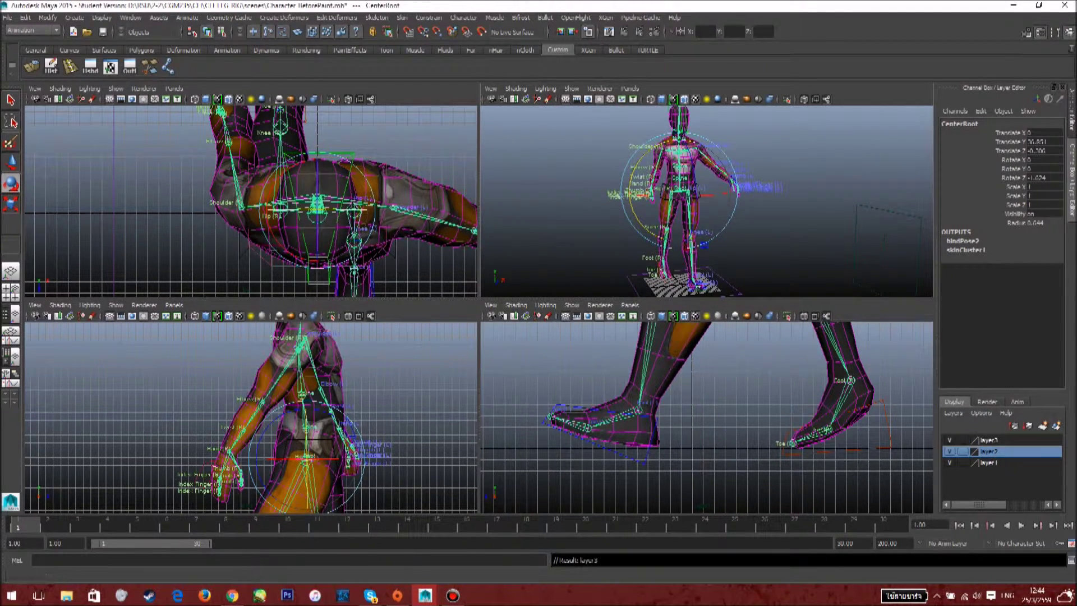
pyautogui.rightClick(978, 441)
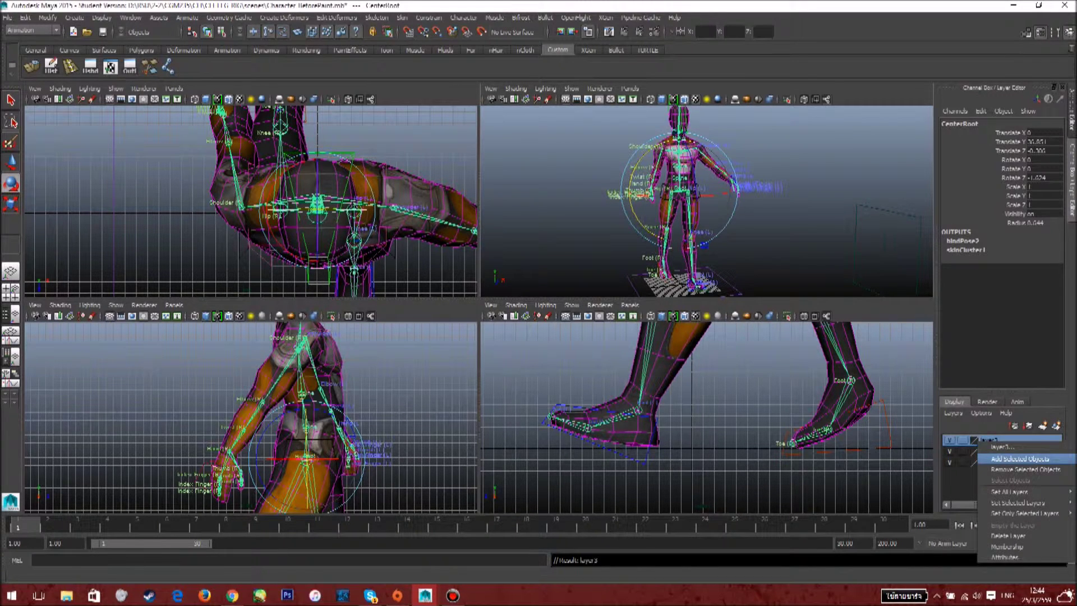
pyautogui.click(1020, 459)
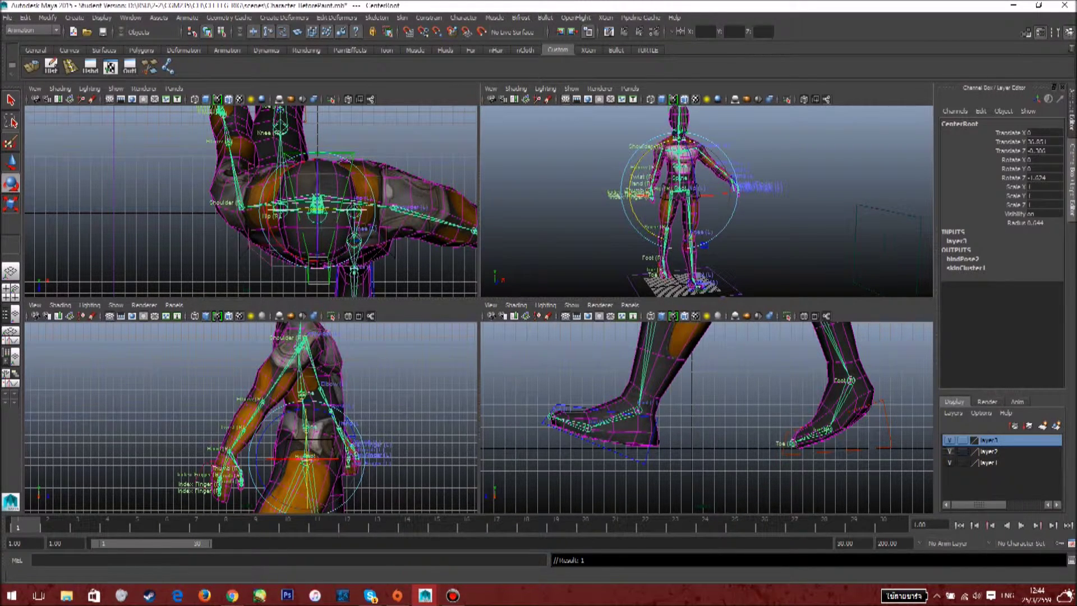
pyautogui.click(949, 441)
pyautogui.click(797, 201)
# Move the right-hand control along X, inward toward the character's hip
pyautogui.keyDown('alt'); pyautogui.moveTo(796, 202); pyautogui.dragTo(898, 199); pyautogui.keyUp('alt')
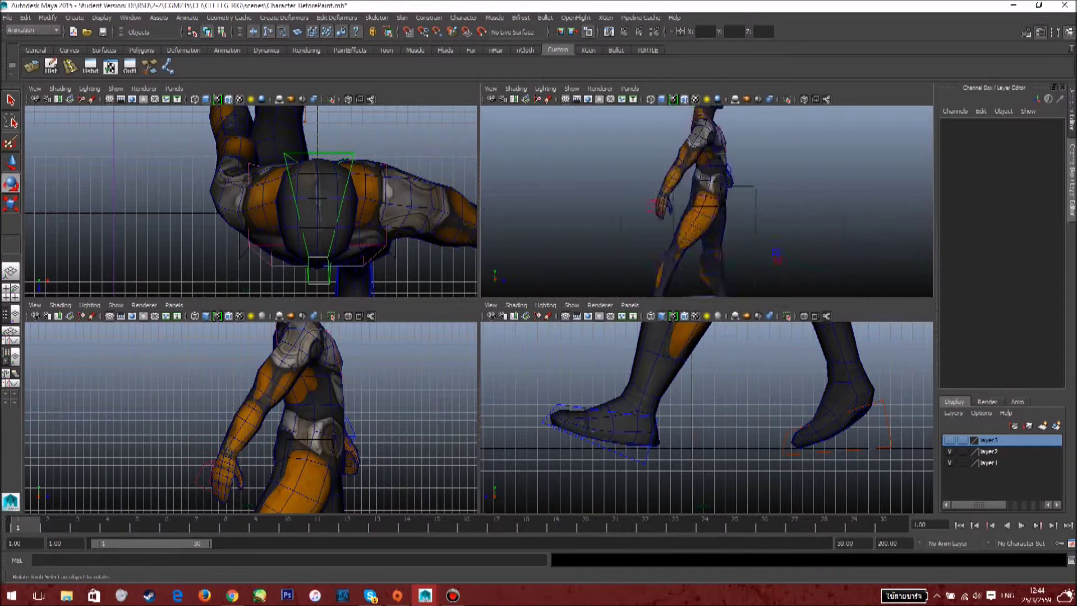
pyautogui.scroll(7, 898, 199)
pyautogui.click(521, 238)
pyautogui.keyDown('alt'); pyautogui.moveTo(566, 224); pyautogui.dragTo(695, 222); pyautogui.keyUp('alt')
pyautogui.scroll(-6, 695, 222)
pyautogui.keyDown('alt'); pyautogui.moveTo(807, 225); pyautogui.dragTo(572, 208); pyautogui.keyUp('alt')
pyautogui.press('w')
pyautogui.scroll(5, 706, 202)
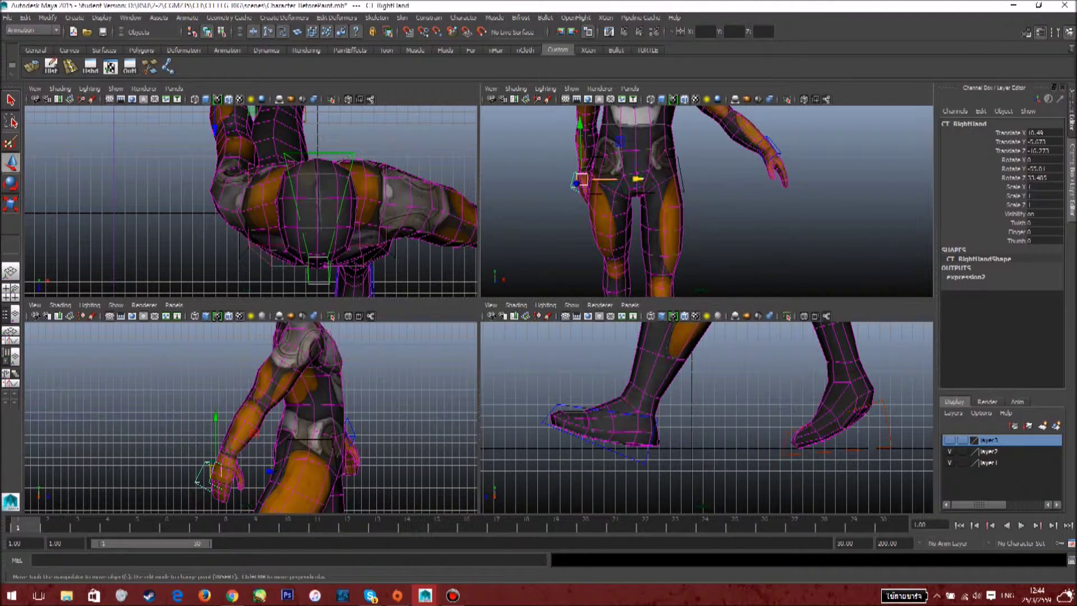
pyautogui.moveTo(638, 179); pyautogui.dragTo(625, 180)
pyautogui.click(723, 224)
# Rotate the right-hand control to about 3.6, -23.7 and 22.5 degrees on X, Y and Z
pyautogui.keyDown('alt'); pyautogui.moveTo(724, 224); pyautogui.dragTo(600, 222); pyautogui.keyUp('alt')
pyautogui.click(560, 198)
pyautogui.press('e')
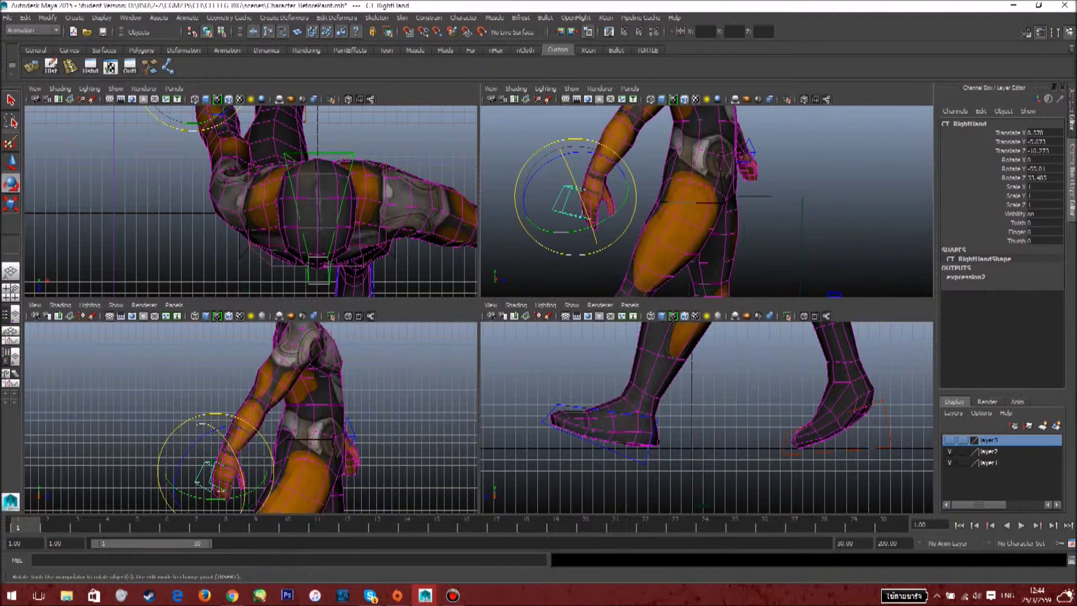
pyautogui.moveTo(594, 253); pyautogui.dragTo(483, 201)
pyautogui.hotkey('ctrl', 'z')
pyautogui.moveTo(552, 173); pyautogui.dragTo(560, 203)
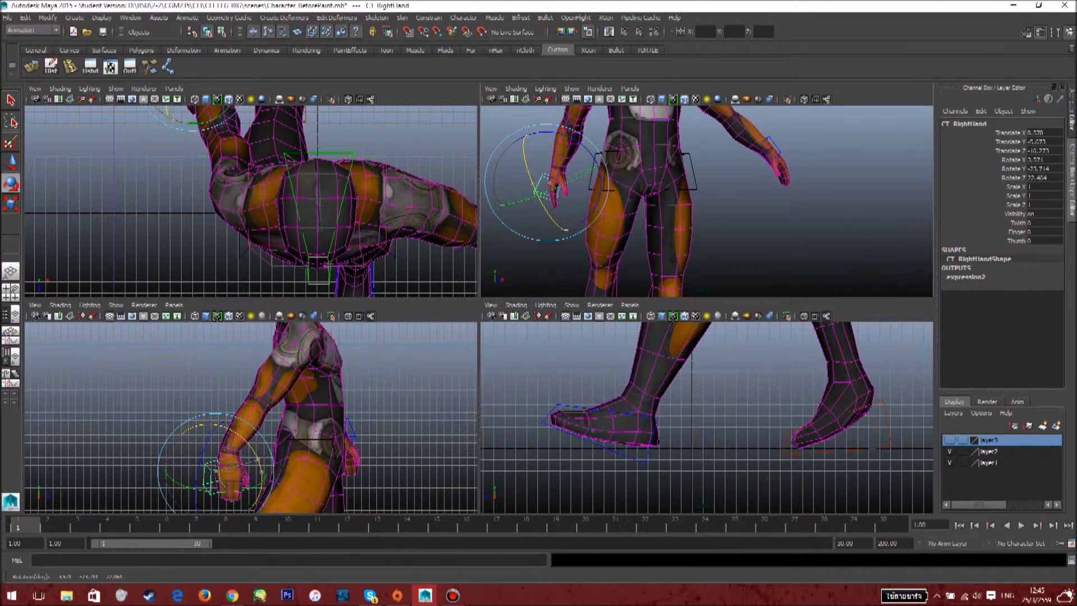
pyautogui.click(552, 252)
# Nudge the right-hand control along Z to about -16.1
pyautogui.keyDown('alt'); pyautogui.moveTo(552, 252); pyautogui.dragTo(706, 251); pyautogui.keyUp('alt')
pyautogui.press('f')
pyautogui.press('[')
pyautogui.keyDown('alt'); pyautogui.moveTo(721, 169); pyautogui.dragTo(717, 213, button='middle'); pyautogui.keyUp('alt')
pyautogui.click(598, 266)
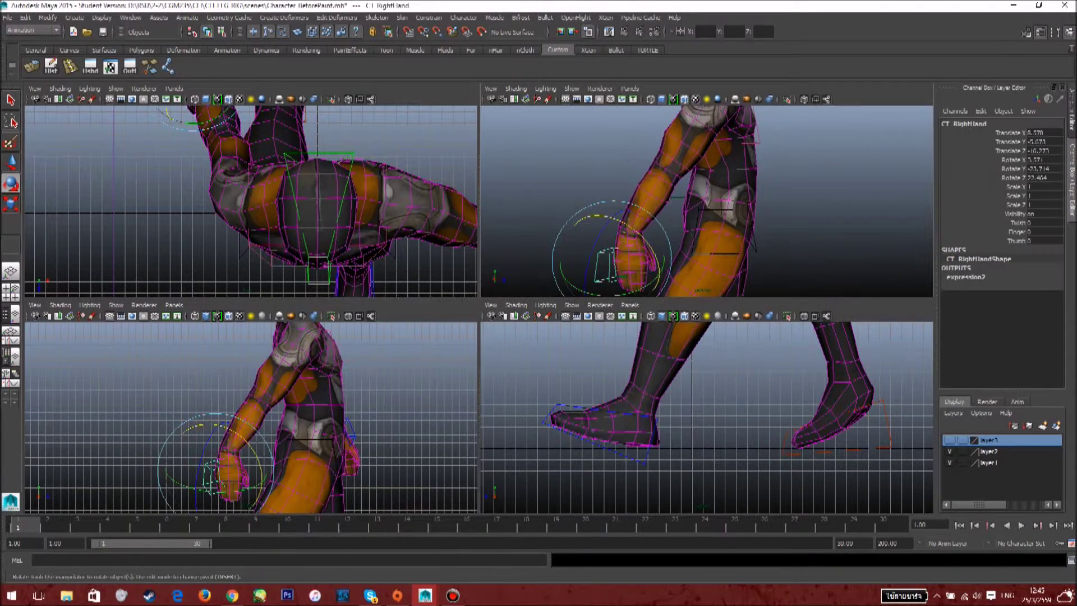
pyautogui.press('w')
pyautogui.moveTo(666, 258)
pyautogui.mouseDown()
pyautogui.moveTo(690, 258)
pyautogui.moveTo(669, 258)
pyautogui.mouseUp()
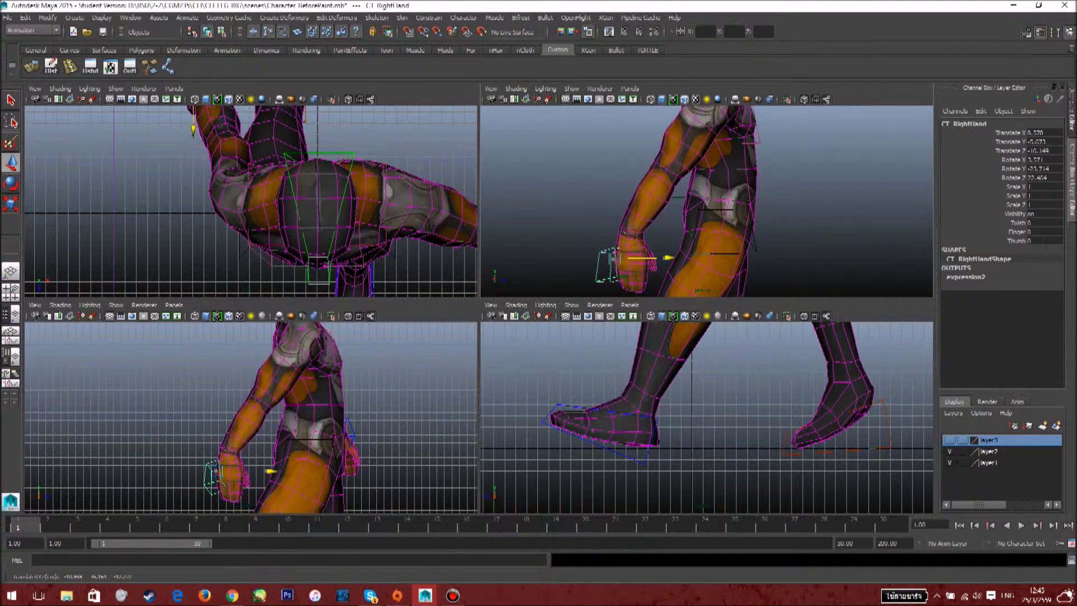
pyautogui.click(799, 224)
pyautogui.moveTo(799, 224)
pyautogui.keyDown('alt'); pyautogui.mouseDown()
pyautogui.moveTo(656, 222)
pyautogui.moveTo(796, 222)
pyautogui.mouseUp(); pyautogui.keyUp('alt')
# Show the skeleton in layer3 and hide the character mesh in layer1
pyautogui.click(949, 440)
pyautogui.keyDown('alt'); pyautogui.moveTo(729, 185); pyautogui.dragTo(672, 254, button='middle'); pyautogui.keyUp('alt')
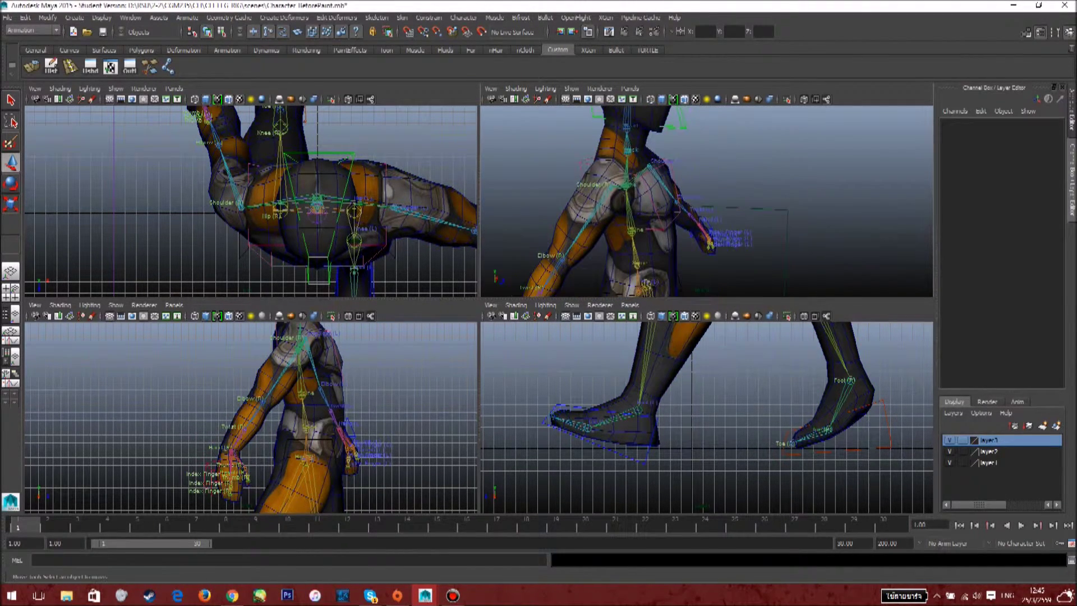
pyautogui.click(670, 225)
pyautogui.keyDown('alt'); pyautogui.moveTo(701, 221); pyautogui.dragTo(581, 216); pyautogui.keyUp('alt')
pyautogui.click(729, 173)
pyautogui.scroll(5, 706, 191)
pyautogui.keyDown('alt'); pyautogui.moveTo(706, 191); pyautogui.dragTo(819, 233, button='middle'); pyautogui.keyUp('alt')
pyautogui.click(950, 452)
pyautogui.click(950, 462)
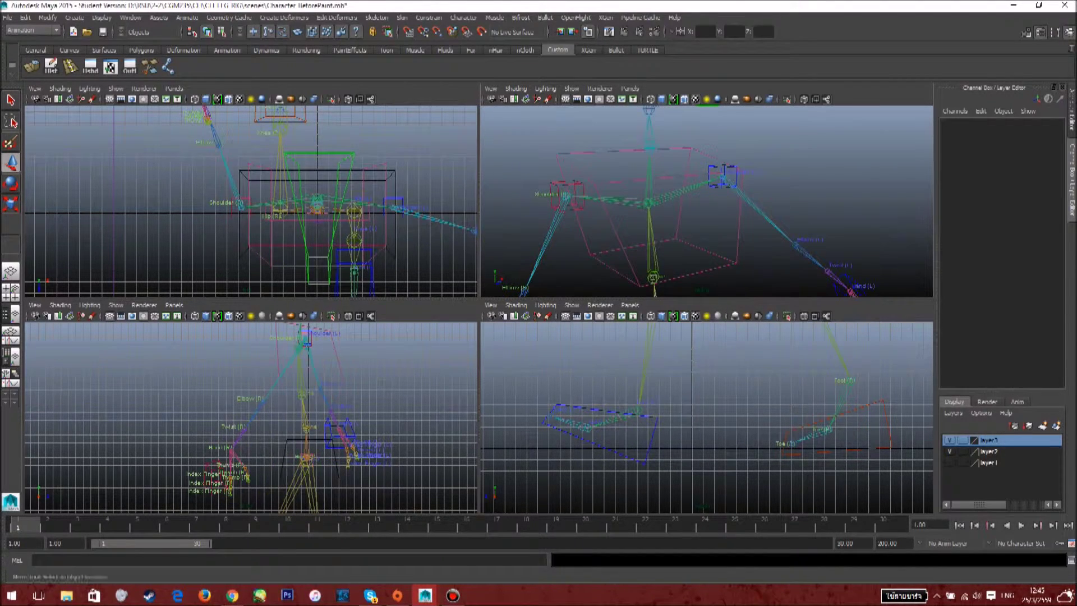
# Select the right shoulder control with the mesh layer shown again, try to move the control, and undo the move
pyautogui.click(568, 194)
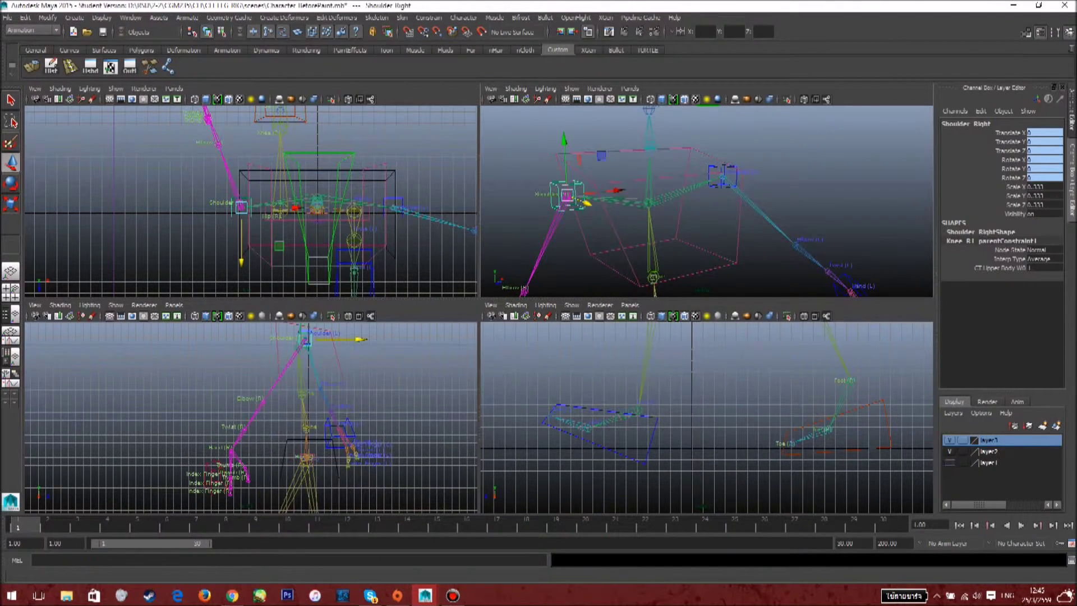
pyautogui.click(949, 462)
pyautogui.scroll(-5, 706, 202)
pyautogui.keyDown('alt'); pyautogui.moveTo(673, 208); pyautogui.dragTo(639, 209); pyautogui.keyUp('alt')
pyautogui.hotkey('ctrl', 'z')
pyautogui.moveTo(598, 182); pyautogui.dragTo(619, 184)
pyautogui.hotkey('ctrl', 'z')
pyautogui.keyDown('alt'); pyautogui.moveTo(623, 194); pyautogui.dragTo(709, 132, button='middle'); pyautogui.keyUp('alt')
pyautogui.click(785, 140)
pyautogui.click(452, 595)
pyautogui.click(453, 595)
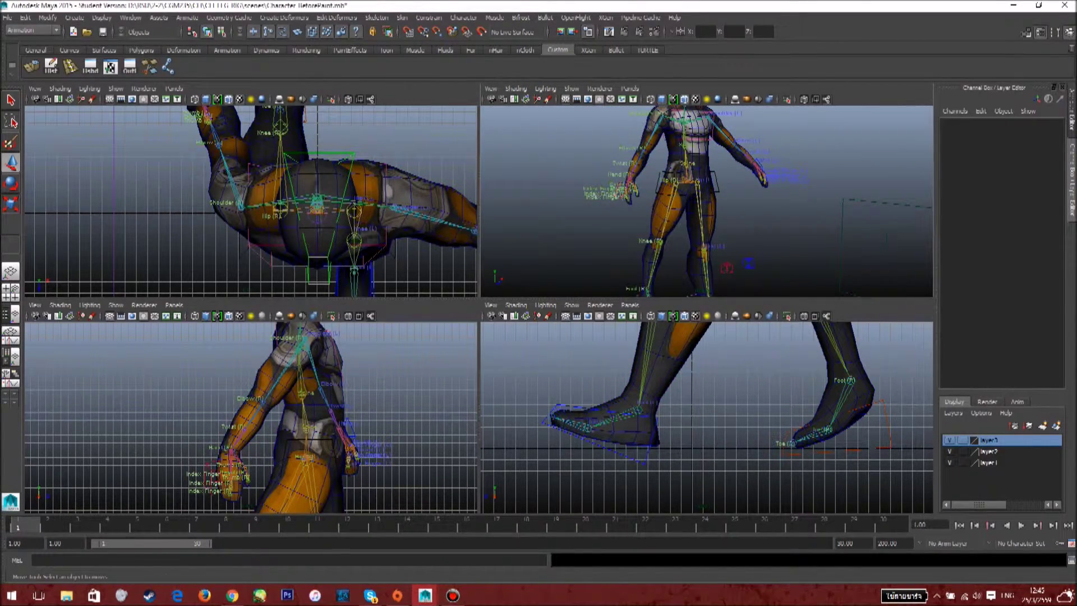
# Try rotating and moving the right elbow joint, and undo those changes
pyautogui.keyDown('alt'); pyautogui.moveTo(696, 194); pyautogui.dragTo(768, 196); pyautogui.keyUp('alt')
pyautogui.keyDown('alt'); pyautogui.moveTo(701, 194); pyautogui.dragTo(740, 196, button='right'); pyautogui.keyUp('alt')
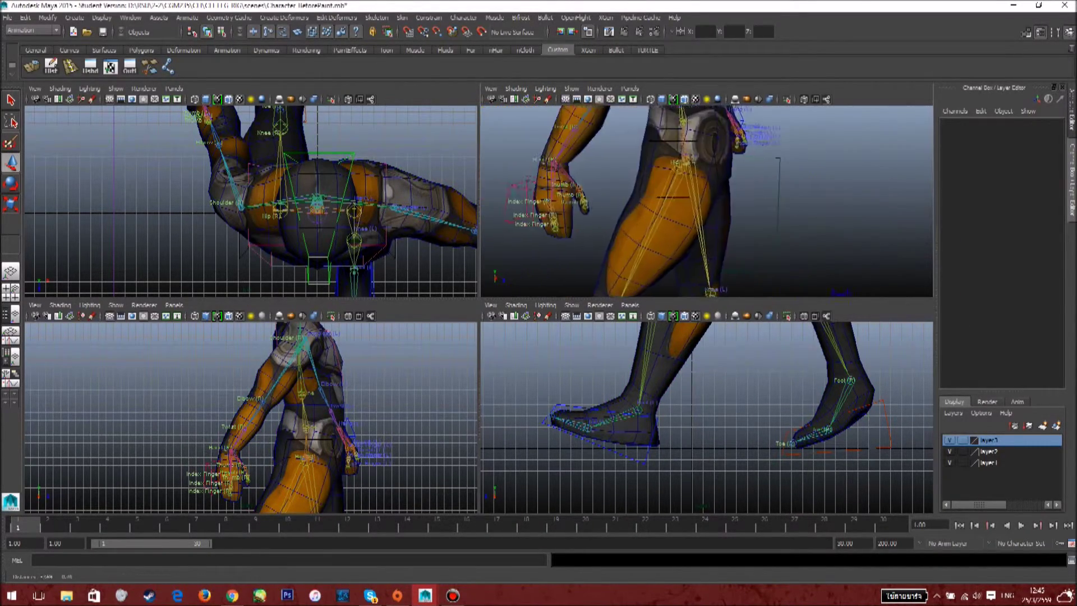
pyautogui.keyDown('alt'); pyautogui.moveTo(695, 179); pyautogui.dragTo(740, 205, button='middle'); pyautogui.keyUp('alt')
pyautogui.keyDown('alt'); pyautogui.moveTo(610, 107); pyautogui.dragTo(619, 160, button='middle'); pyautogui.keyUp('alt')
pyautogui.click(683, 163)
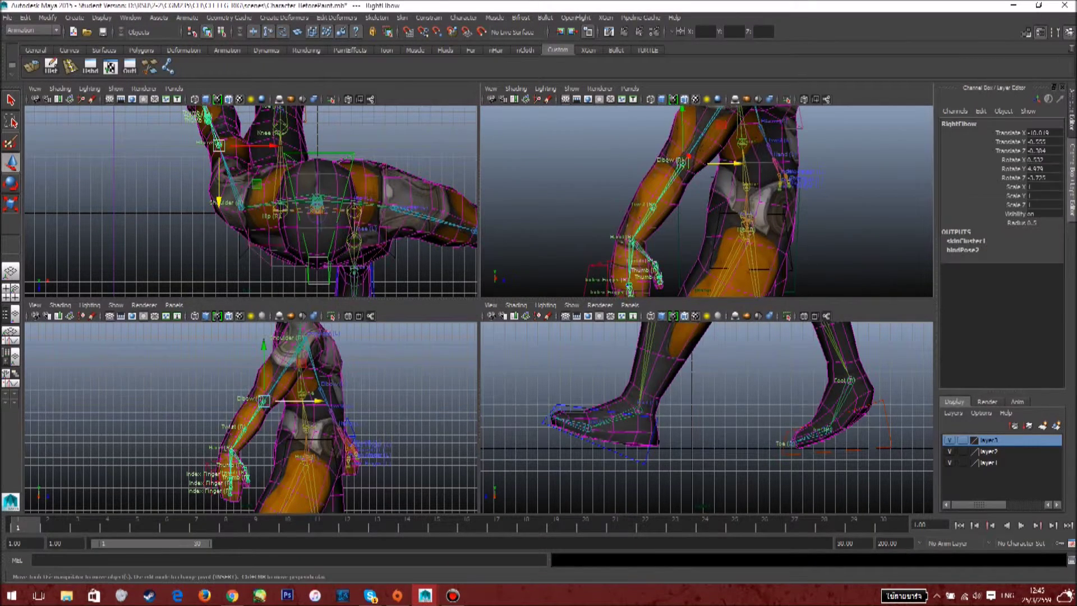
pyautogui.press('e')
pyautogui.moveTo(733, 167); pyautogui.dragTo(732, 169)
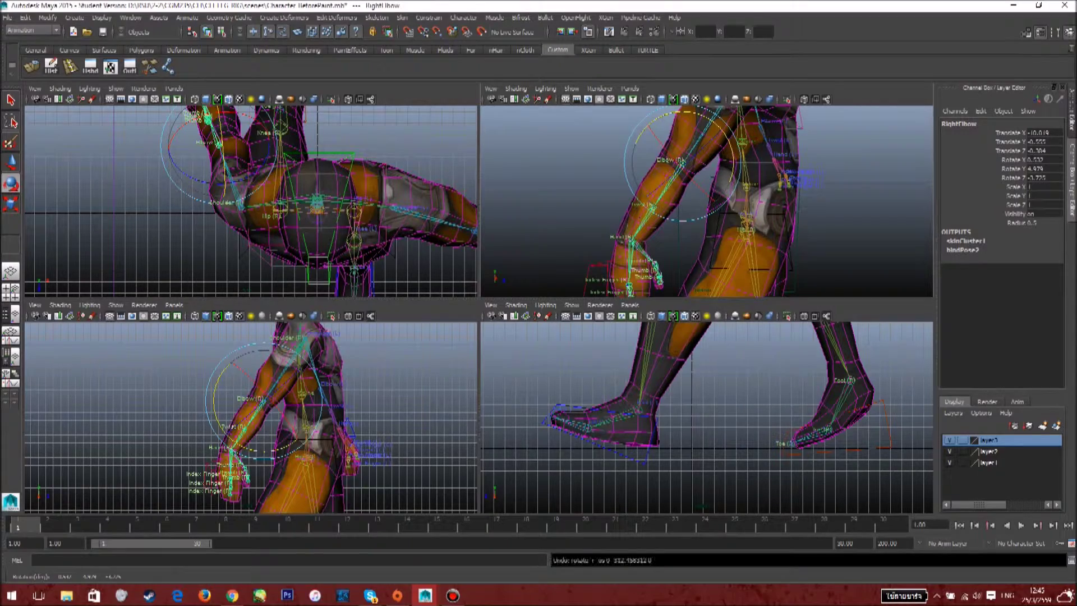
pyautogui.press('w')
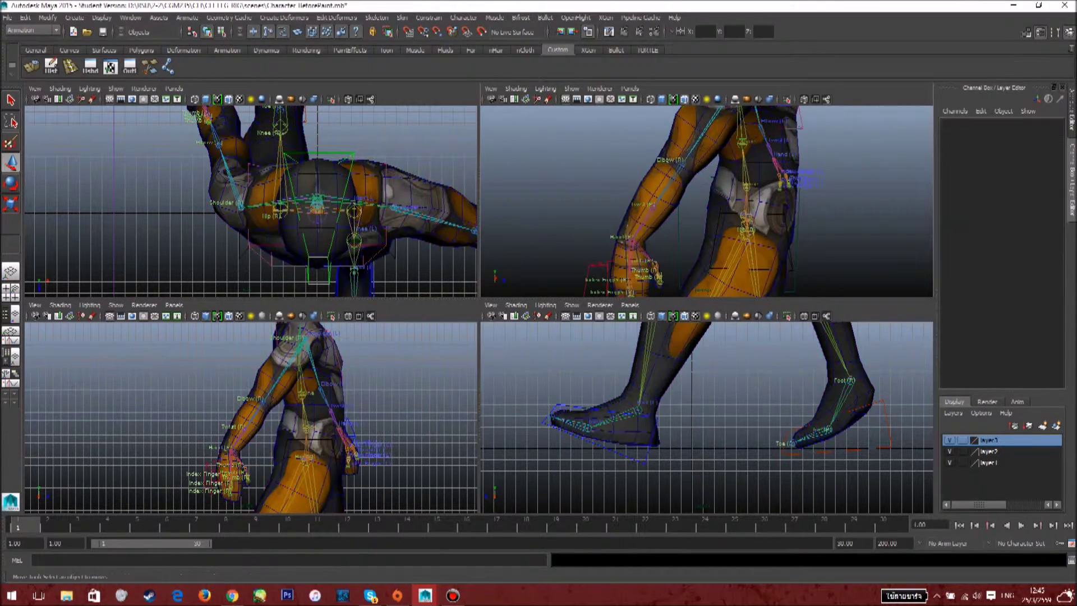
pyautogui.moveTo(681, 161); pyautogui.dragTo(677, 172)
pyautogui.hotkey('ctrl', 'z')
pyautogui.hotkey('ctrl', 'z')
# Rotate the head control to adjust the tilt of the character's head
pyautogui.keyDown('alt'); pyautogui.moveTo(729, 197); pyautogui.dragTo(617, 199); pyautogui.keyUp('alt')
pyautogui.scroll(-7, 706, 201)
pyautogui.keyDown('alt'); pyautogui.moveTo(707, 201); pyautogui.dragTo(802, 203); pyautogui.keyUp('alt')
pyautogui.hotkey('alt', 'Tab')
pyautogui.hotkey('alt', 'Tab')
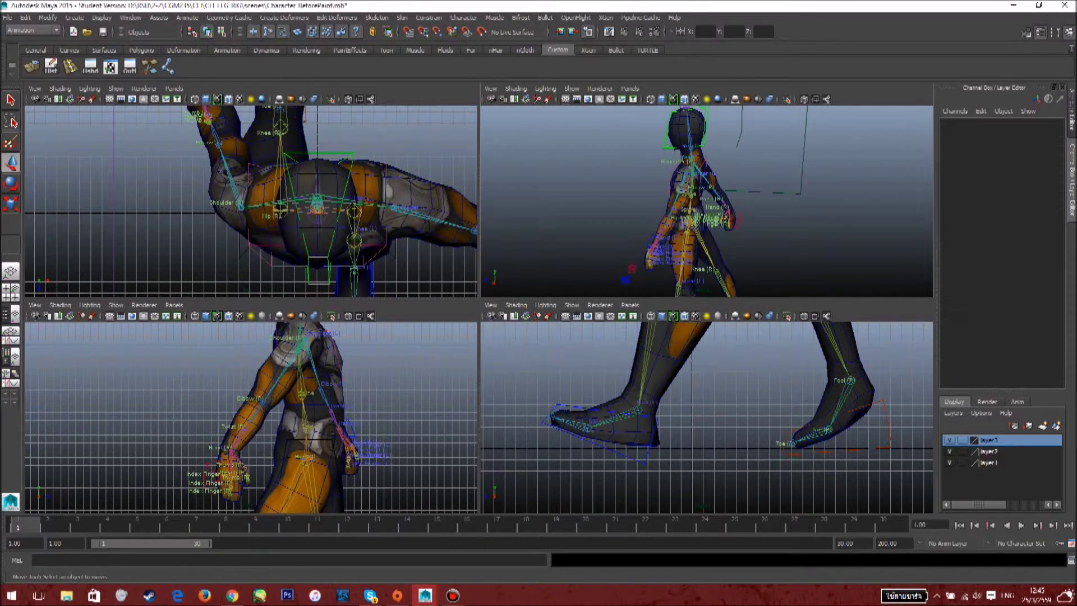
pyautogui.click(707, 132)
pyautogui.press('e')
pyautogui.moveTo(735, 168); pyautogui.dragTo(676, 191)
pyautogui.click(785, 193)
# Move the left-hand control in toward the body and lower it so the arm hangs down
pyautogui.click(622, 191)
pyautogui.keyDown('alt'); pyautogui.moveTo(676, 191); pyautogui.dragTo(746, 194, button='right'); pyautogui.keyUp('alt')
pyautogui.keyDown('alt'); pyautogui.moveTo(746, 193); pyautogui.dragTo(701, 192); pyautogui.keyUp('alt')
pyautogui.click(818, 170)
pyautogui.scroll(-6, 707, 202)
pyautogui.press('w')
pyautogui.moveTo(861, 202); pyautogui.dragTo(827, 202)
pyautogui.moveTo(772, 146); pyautogui.dragTo(772, 187)
# Move the left-hand control forward along Z to about 6.5 and hide the skeleton in layer3
pyautogui.keyDown('alt'); pyautogui.moveTo(772, 188); pyautogui.dragTo(878, 194); pyautogui.keyUp('alt')
pyautogui.scroll(-4, 718, 413)
pyautogui.keyDown('alt'); pyautogui.moveTo(715, 347); pyautogui.dragTo(725, 526, button='middle'); pyautogui.keyUp('alt')
pyautogui.moveTo(628, 420); pyautogui.dragTo(585, 420)
pyautogui.click(949, 440)
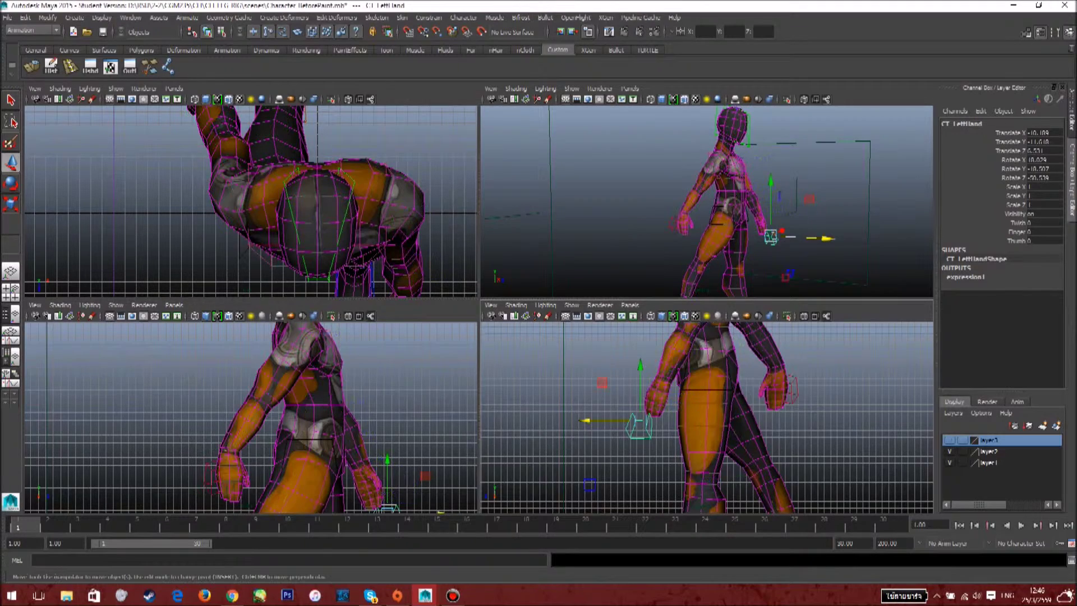
# Rotate the left-hand control to turn the wrist of the forward-swinging arm
pyautogui.scroll(3, 708, 416)
pyautogui.keyDown('alt'); pyautogui.moveTo(708, 416); pyautogui.dragTo(711, 432, button='middle'); pyautogui.keyUp('alt')
pyautogui.press('e')
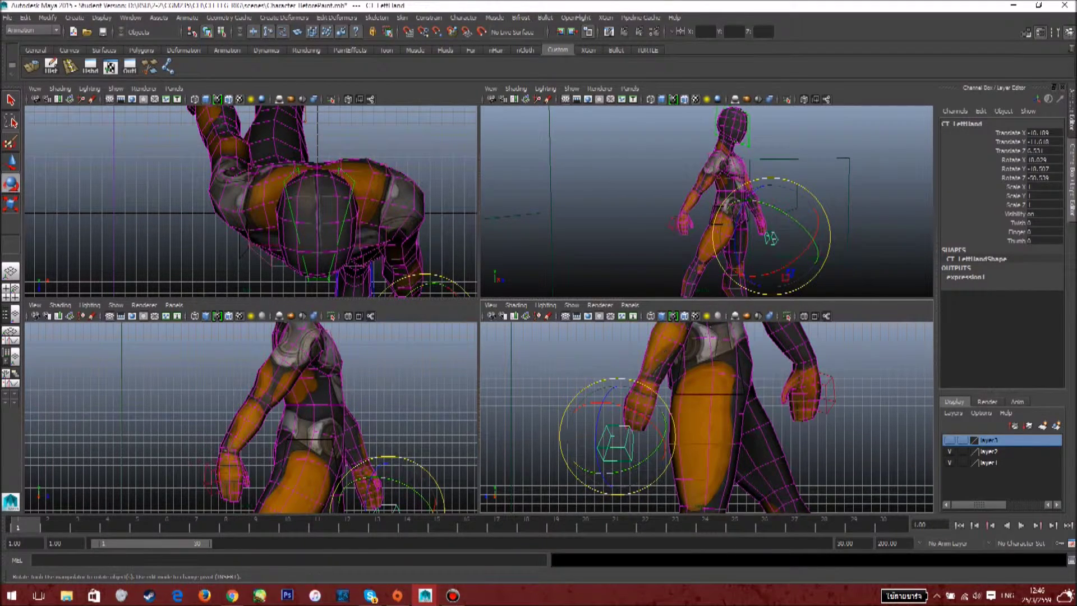
pyautogui.moveTo(665, 421); pyautogui.dragTo(662, 440)
pyautogui.hotkey('ctrl', 'z')
pyautogui.keyDown('alt'); pyautogui.moveTo(836, 219); pyautogui.dragTo(661, 225); pyautogui.keyUp('alt')
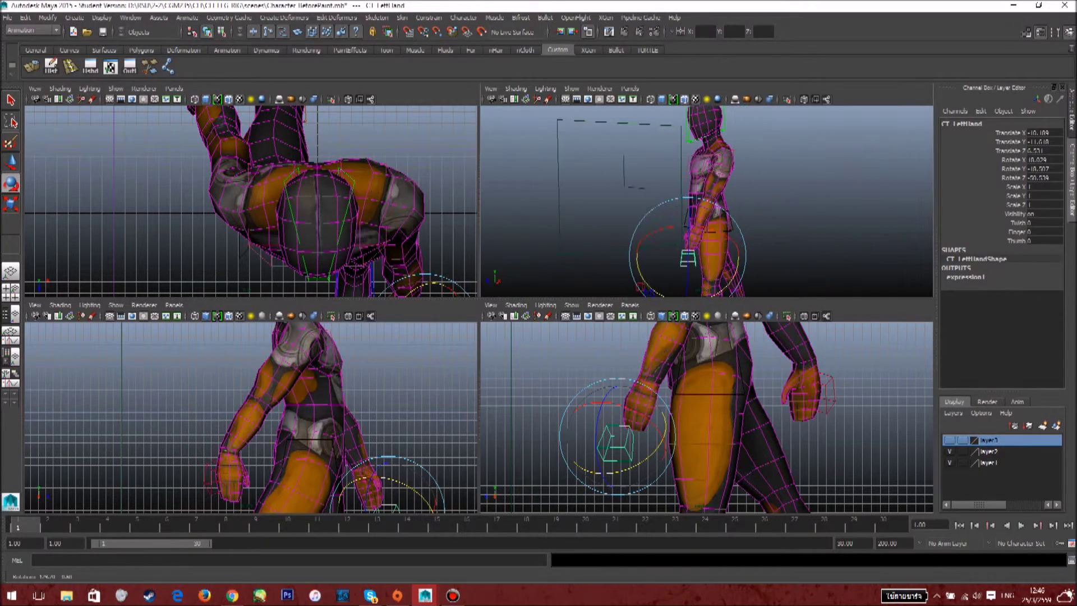
pyautogui.scroll(4, 662, 224)
pyautogui.keyDown('alt'); pyautogui.moveTo(679, 247); pyautogui.dragTo(662, 143, button='middle'); pyautogui.keyUp('alt')
pyautogui.moveTo(662, 217); pyautogui.dragTo(825, 220)
pyautogui.click(785, 213)
# Rotate the right-hand control to about 20.1, -27.5 and 17.2 degrees and move it along Z to about -12.4
pyautogui.scroll(-4, 777, 219)
pyautogui.keyDown('alt'); pyautogui.moveTo(729, 207); pyautogui.dragTo(757, 203); pyautogui.keyUp('alt')
pyautogui.scroll(-2, 757, 203)
pyautogui.scroll(6, 757, 179)
pyautogui.keyDown('alt'); pyautogui.moveTo(757, 168); pyautogui.dragTo(756, 253, button='middle'); pyautogui.keyUp('alt')
pyautogui.click(632, 258)
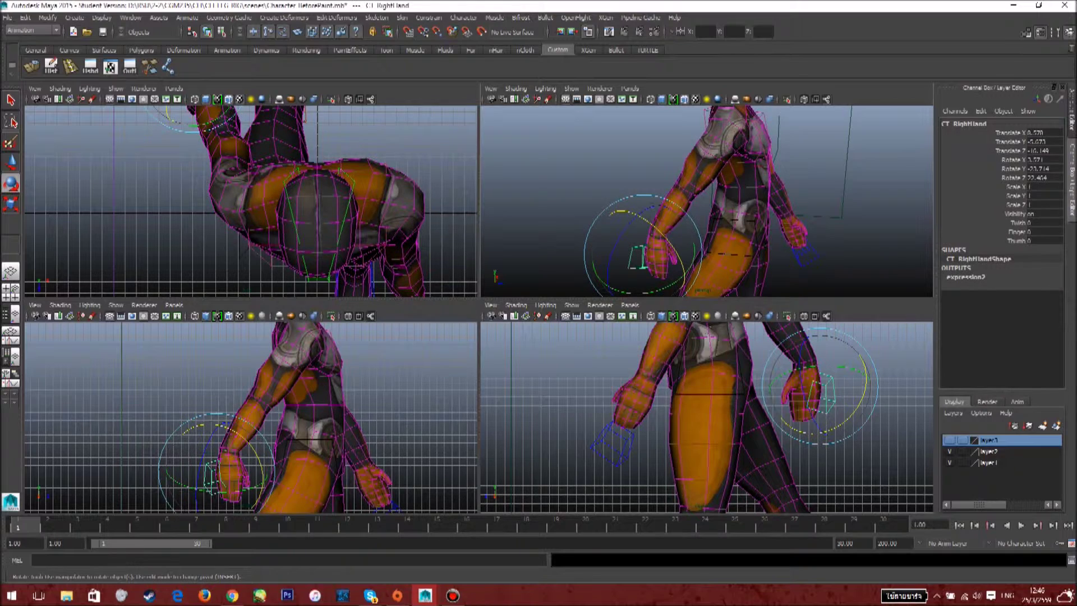
pyautogui.moveTo(825, 431)
pyautogui.mouseDown()
pyautogui.moveTo(837, 409)
pyautogui.moveTo(846, 436)
pyautogui.mouseUp()
pyautogui.keyDown('alt'); pyautogui.moveTo(808, 224); pyautogui.dragTo(690, 226); pyautogui.keyUp('alt')
pyautogui.moveTo(640, 188); pyautogui.dragTo(650, 241)
pyautogui.press('w')
pyautogui.click(813, 216)
# Move the left-hand control farther forward in front of the body
pyautogui.scroll(-4, 813, 215)
pyautogui.keyDown('alt'); pyautogui.moveTo(813, 216); pyautogui.dragTo(841, 215); pyautogui.keyUp('alt')
pyautogui.scroll(-4, 841, 215)
pyautogui.scroll(4, 841, 214)
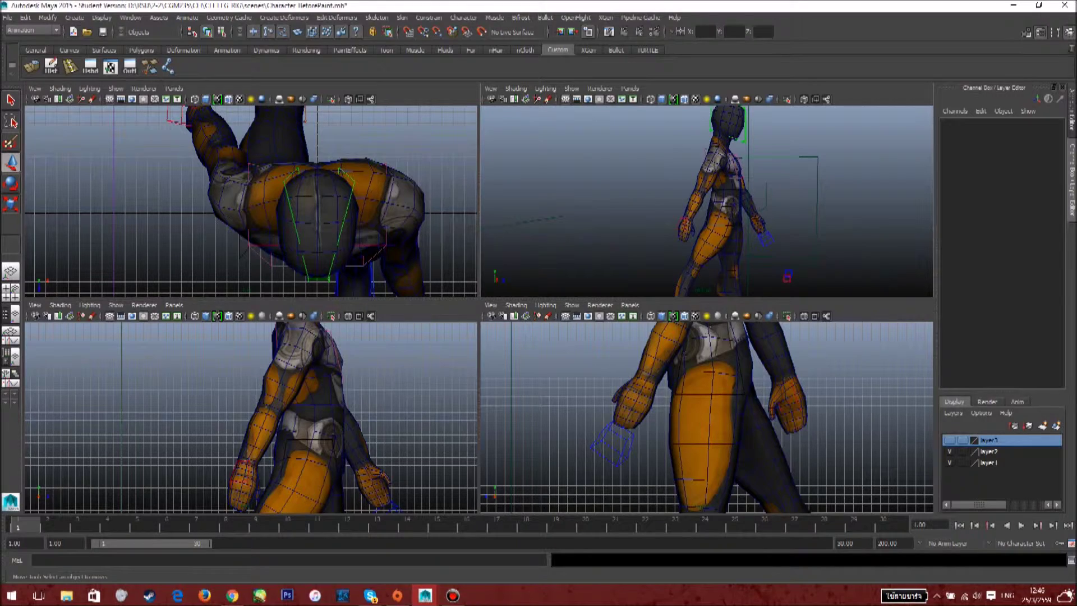
pyautogui.click(766, 242)
pyautogui.moveTo(822, 238); pyautogui.dragTo(712, 227)
pyautogui.click(847, 233)
# Try moving the left knee control along Z and undo the move
pyautogui.scroll(5, 847, 232)
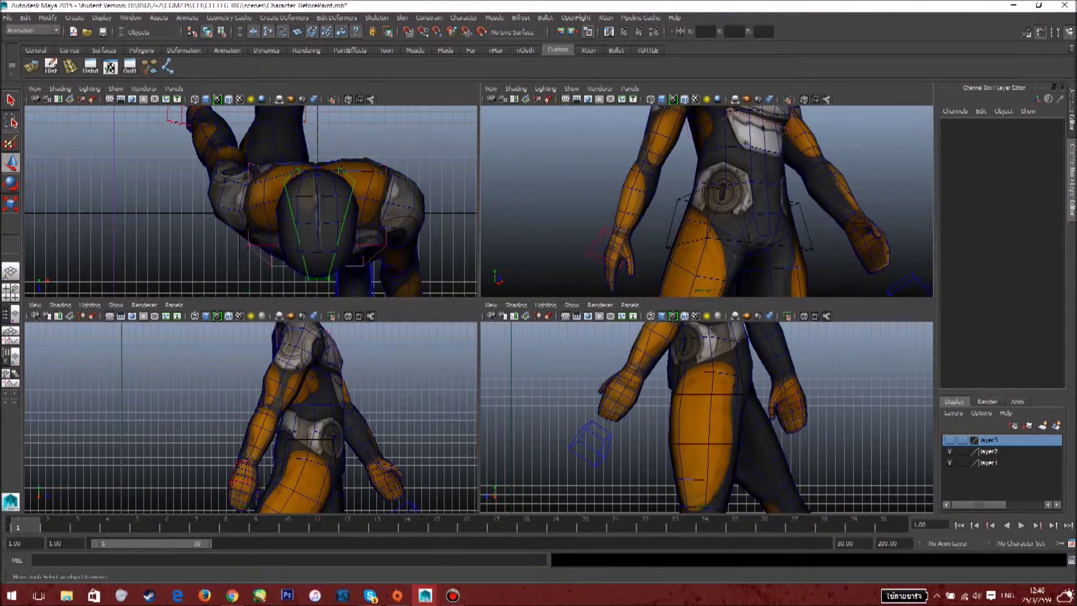
pyautogui.click(595, 241)
pyautogui.keyDown('alt'); pyautogui.moveTo(785, 247); pyautogui.dragTo(706, 234, button='middle'); pyautogui.keyUp('alt')
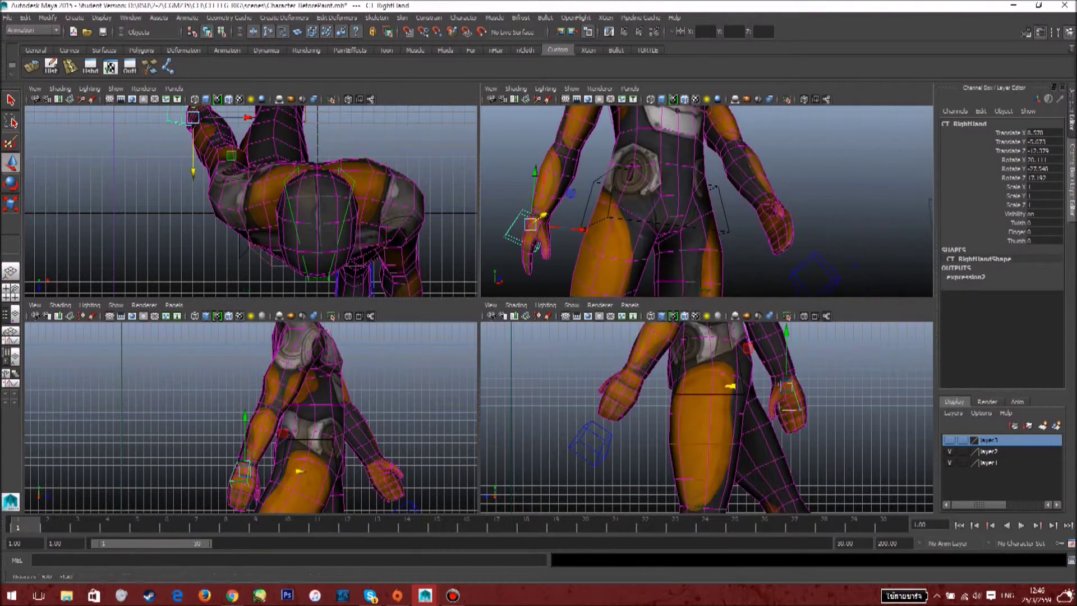
pyautogui.click(818, 272)
pyautogui.scroll(-5, 817, 270)
pyautogui.click(818, 263)
pyautogui.keyDown('alt'); pyautogui.moveTo(785, 246); pyautogui.dragTo(711, 253); pyautogui.keyUp('alt')
pyautogui.click(781, 218)
pyautogui.moveTo(807, 281); pyautogui.dragTo(817, 283)
pyautogui.hotkey('ctrl', 'z')
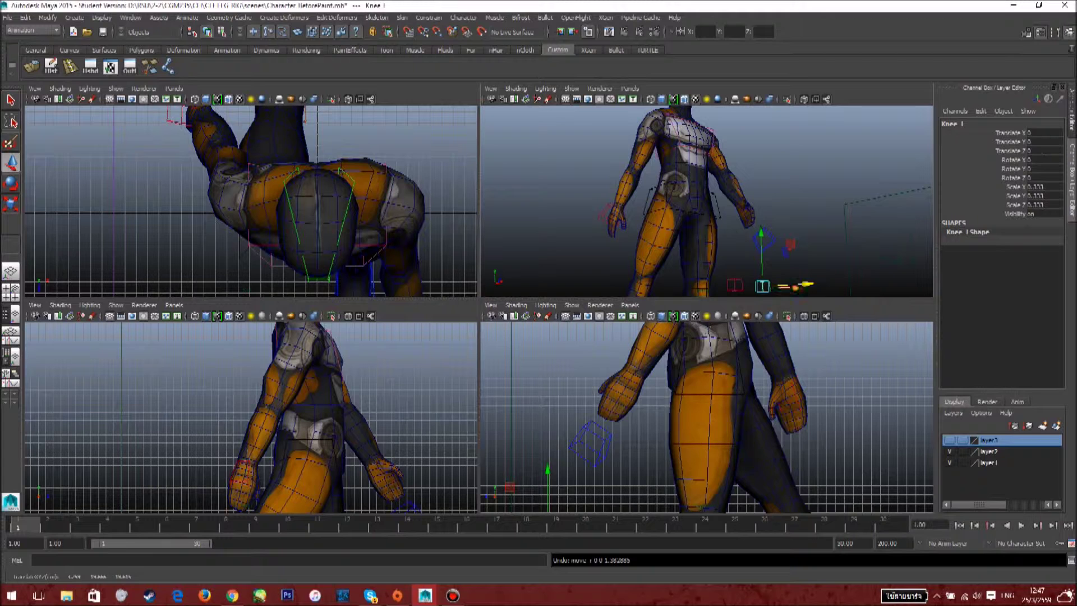
pyautogui.click(817, 247)
# Select all of the character's rig controls and set a keyframe for the pose at frame 1
pyautogui.keyDown('alt'); pyautogui.moveTo(808, 225); pyautogui.dragTo(758, 236); pyautogui.keyUp('alt')
pyautogui.scroll(-5, 757, 236)
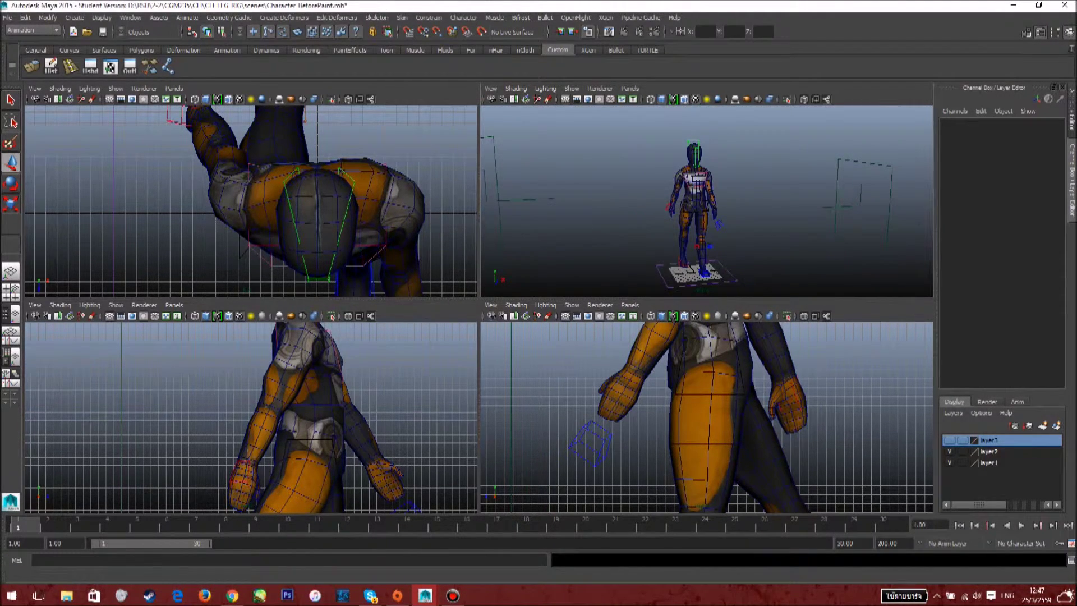
pyautogui.press('s')
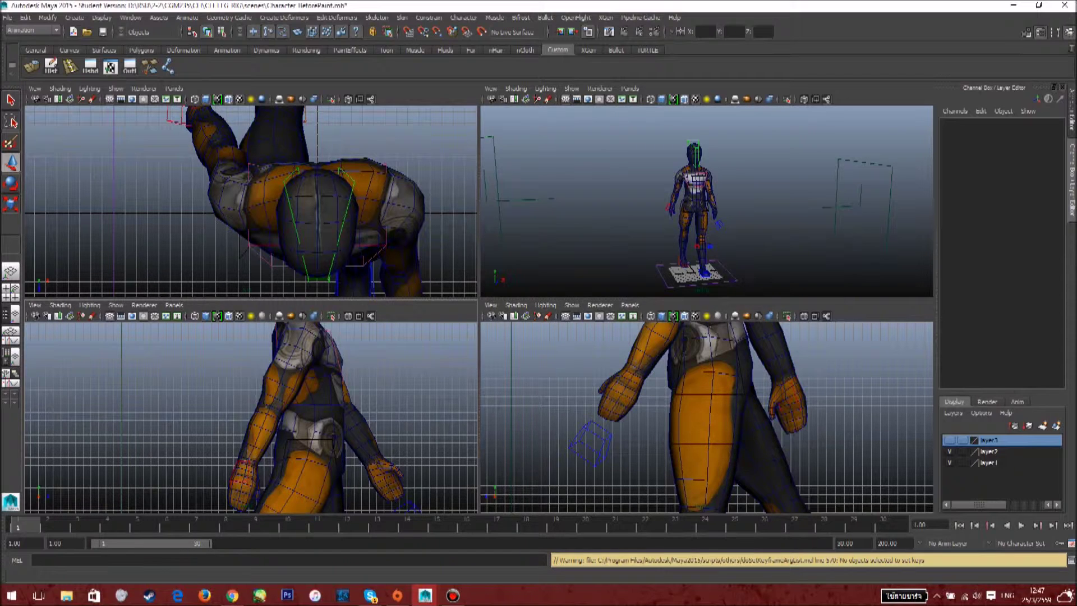
pyautogui.scroll(5, 706, 201)
pyautogui.scroll(-6, 706, 200)
pyautogui.moveTo(746, 138); pyautogui.dragTo(630, 305)
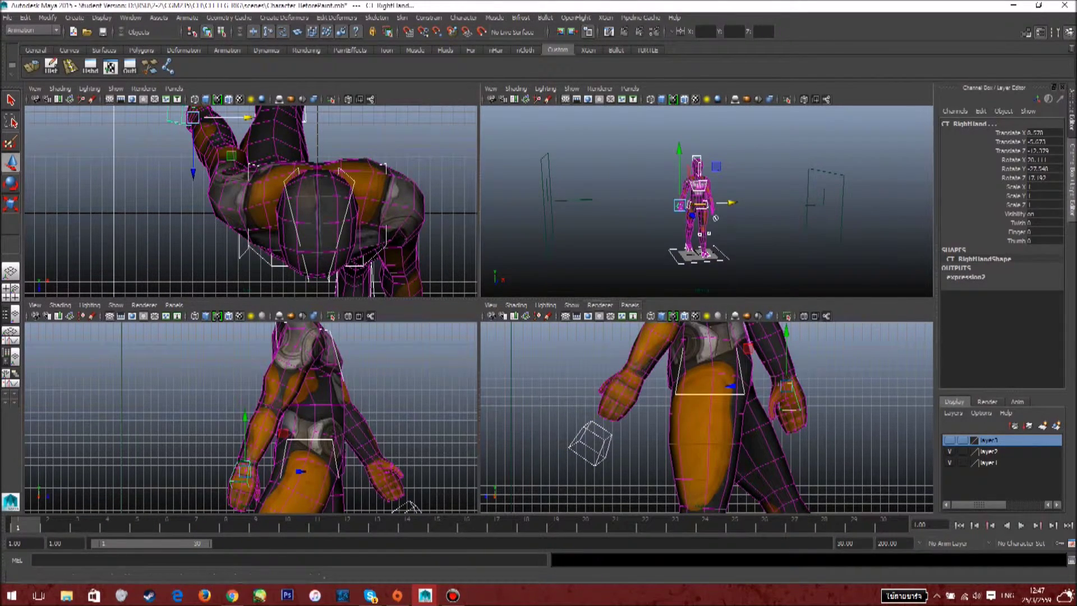
pyautogui.press('s')
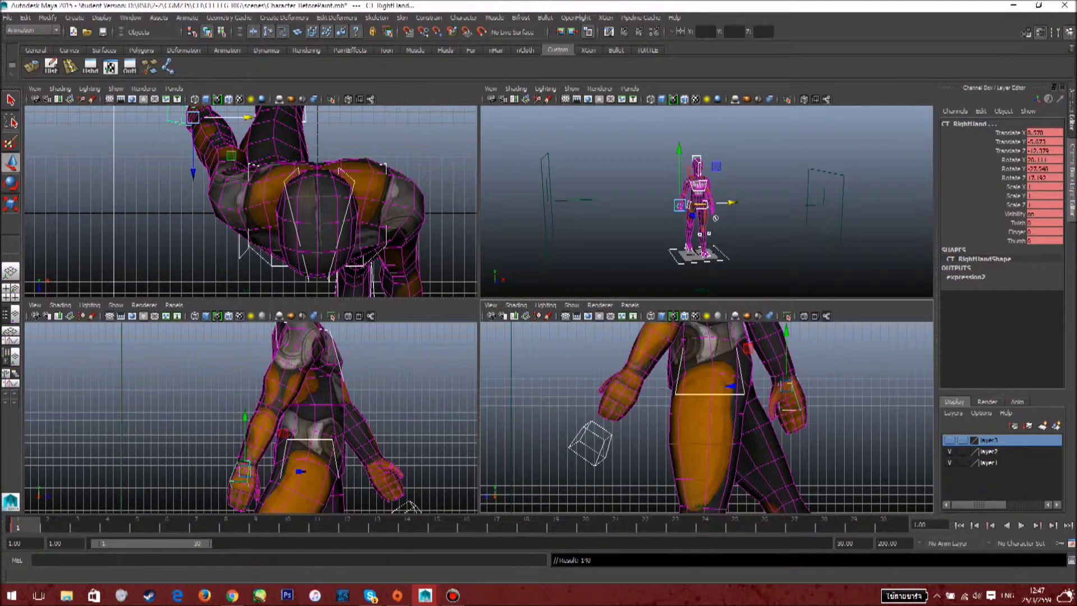
# Go to frame 5, clear the selection and view the character from the side
pyautogui.click(140, 526)
pyautogui.click(768, 219)
pyautogui.keyDown('alt'); pyautogui.moveTo(706, 213); pyautogui.dragTo(841, 216); pyautogui.keyUp('alt')
pyautogui.scroll(3, 707, 201)
pyautogui.keyDown('alt'); pyautogui.moveTo(706, 201); pyautogui.dragTo(634, 227, button='middle'); pyautogui.keyUp('alt')
pyautogui.hotkey('alt', 'Tab')
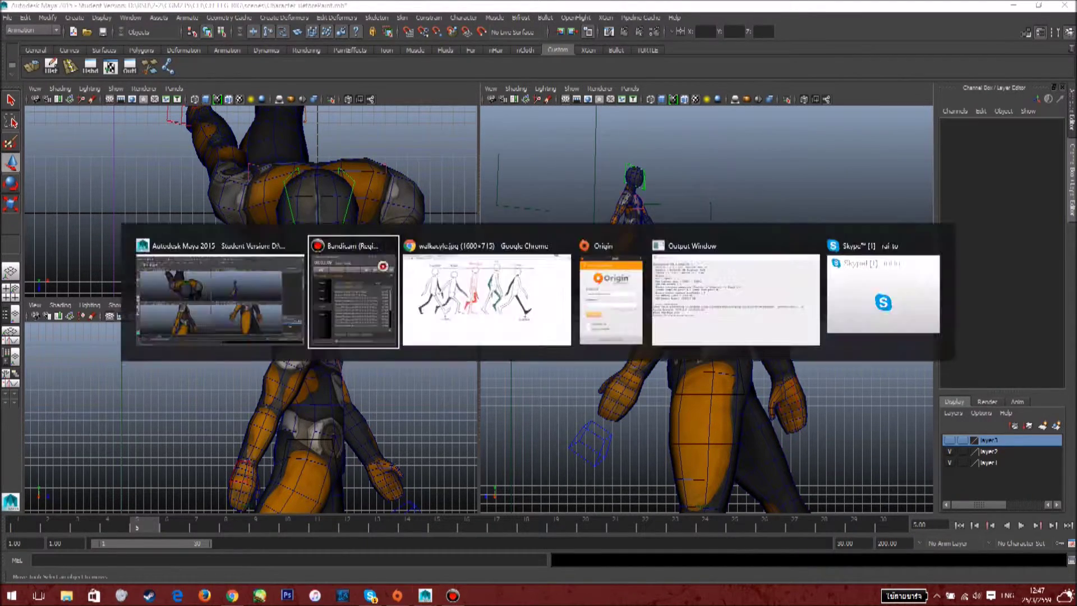
pyautogui.click(275, 6)
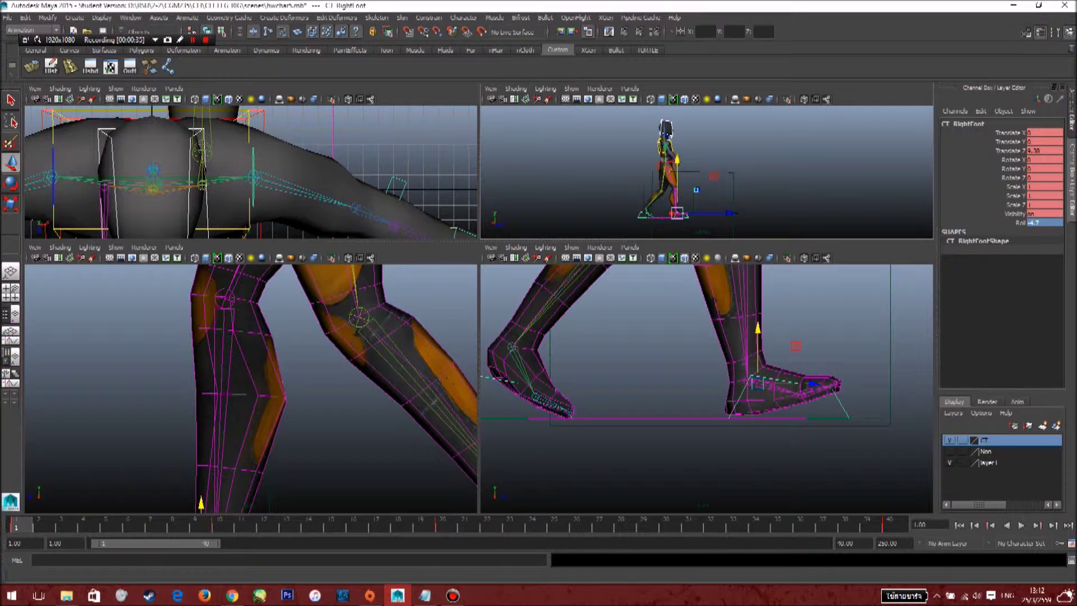
# Play back the walk animation and review the leg poses at frames 20 and 10
pyautogui.hotkey('alt', 'v')
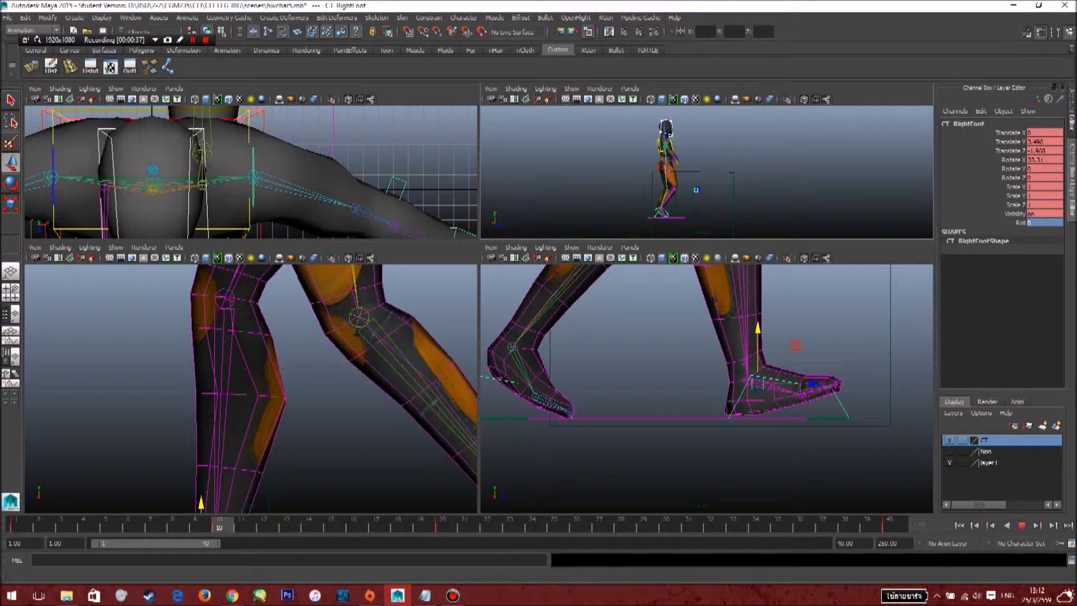
pyautogui.moveTo(335, 526); pyautogui.dragTo(444, 526)
pyautogui.scroll(-6, 706, 388)
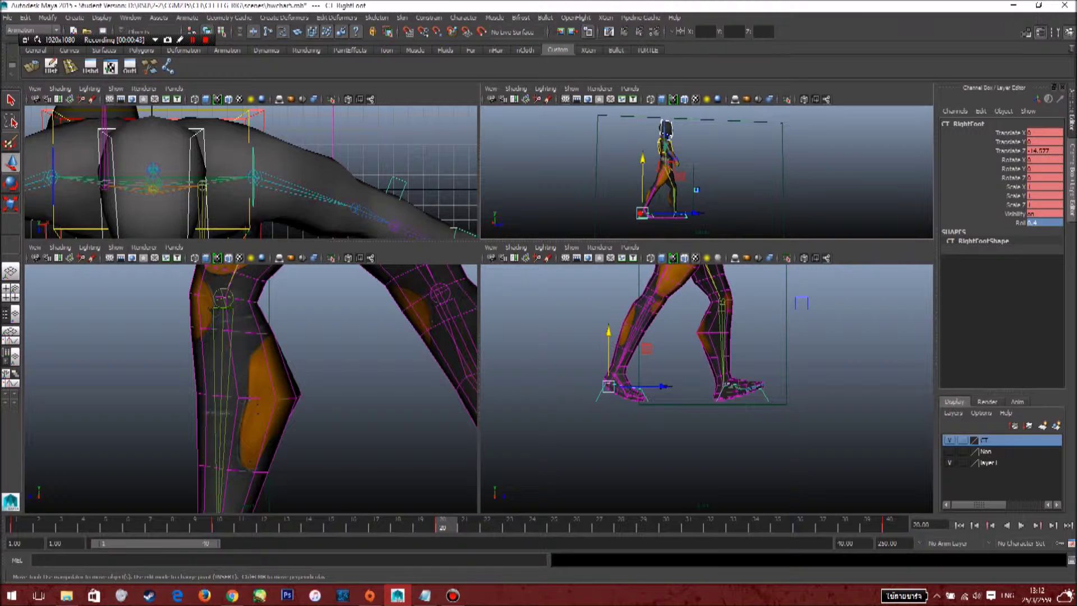
pyautogui.click(220, 526)
pyautogui.scroll(6, 706, 388)
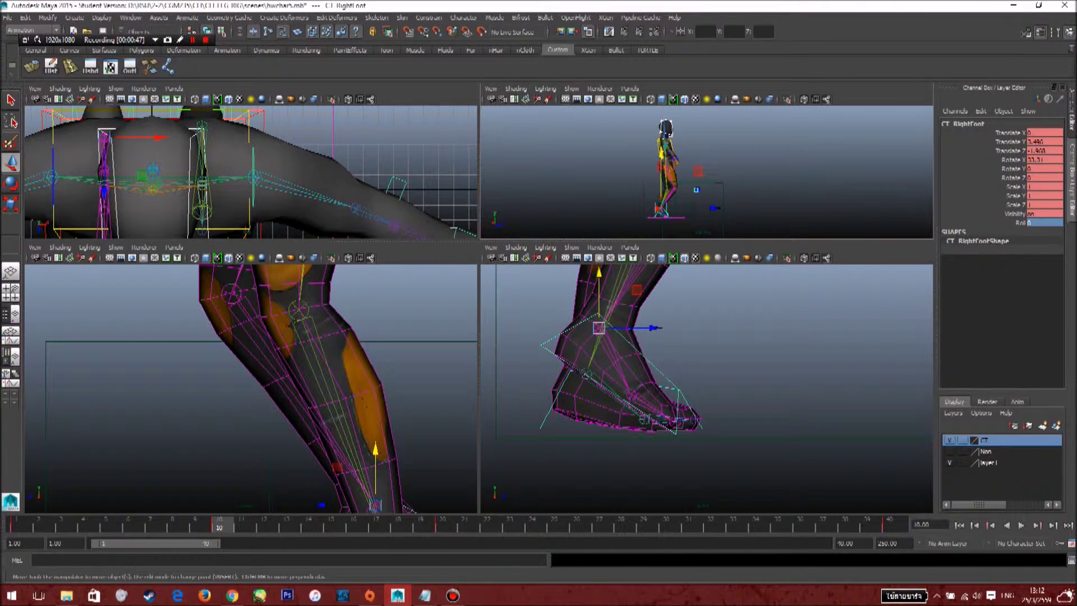
pyautogui.keyDown('shift'); pyautogui.click(201, 526); pyautogui.keyUp('shift')
pyautogui.click(243, 526)
pyautogui.keyDown('shift'); pyautogui.click(222, 526); pyautogui.keyUp('shift')
pyautogui.keyDown('shift'); pyautogui.click(242, 526); pyautogui.keyUp('shift')
pyautogui.keyDown('shift'); pyautogui.click(222, 526); pyautogui.keyUp('shift')
pyautogui.click(168, 432)
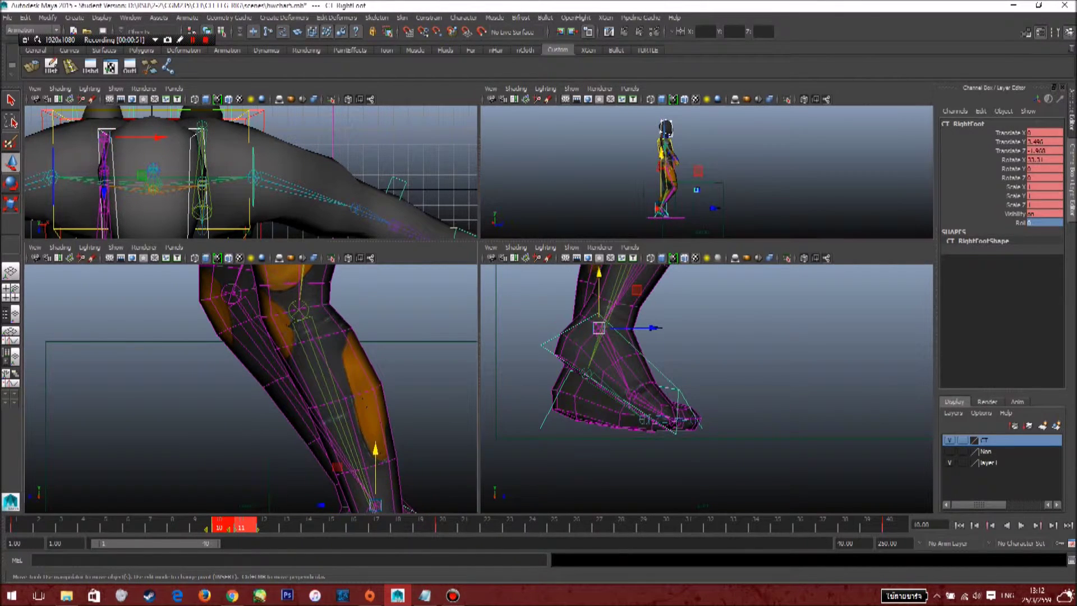
pyautogui.keyDown('shift'); pyautogui.click(223, 526); pyautogui.keyUp('shift')
# Select all of the character's rig controls and copy their keys at frame 10
pyautogui.scroll(-9, 706, 359)
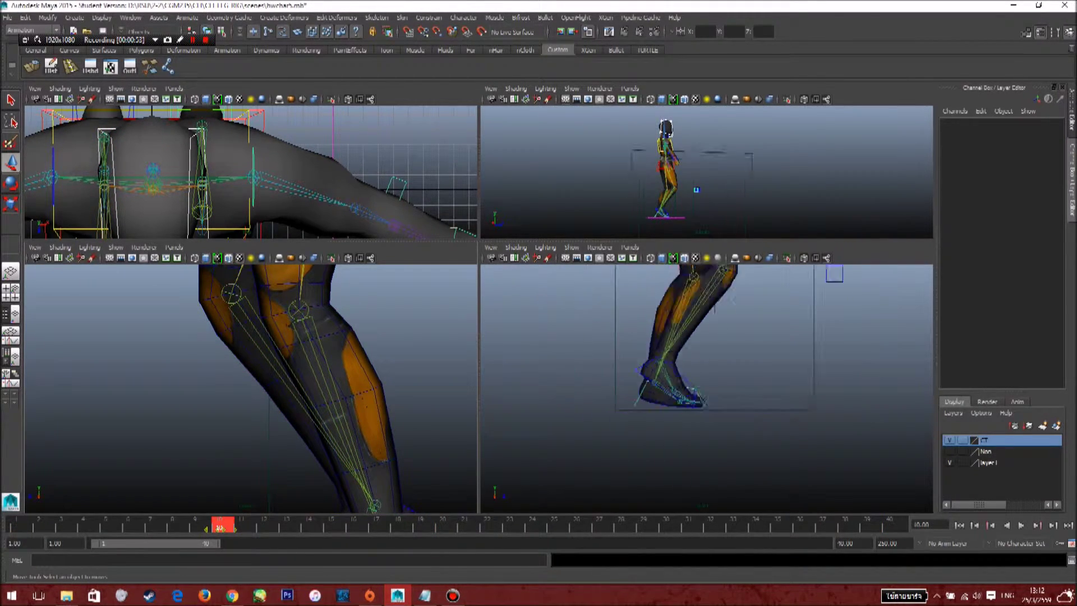
pyautogui.keyDown('alt'); pyautogui.moveTo(707, 359); pyautogui.dragTo(703, 478, button='middle'); pyautogui.keyUp('alt')
pyautogui.scroll(-3, 707, 388)
pyautogui.moveTo(610, 311); pyautogui.dragTo(783, 510)
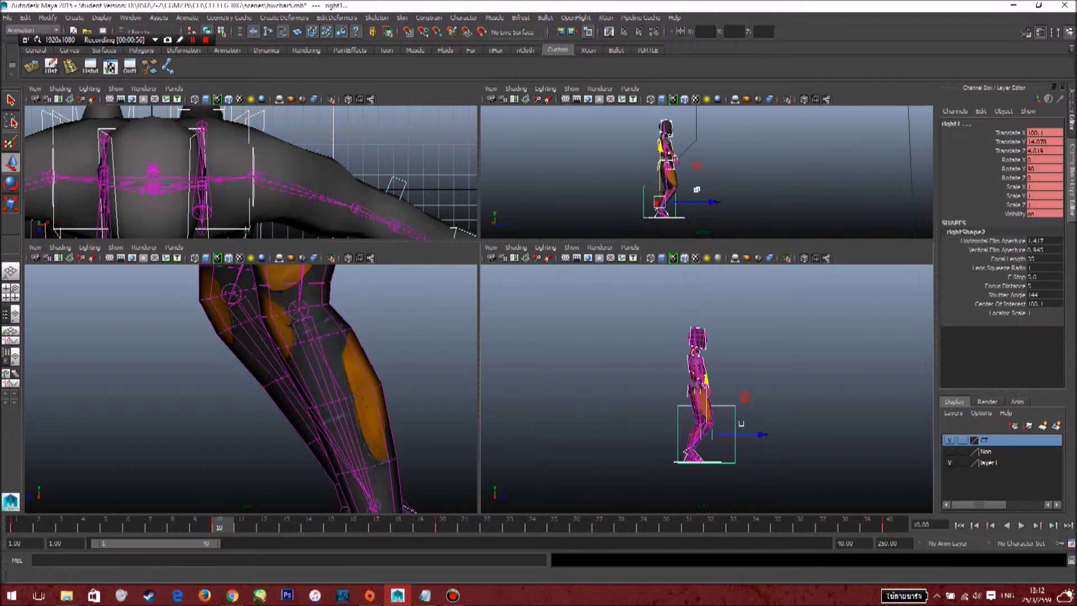
pyautogui.keyDown('shift'); pyautogui.click(223, 526); pyautogui.keyUp('shift')
pyautogui.rightClick(220, 526)
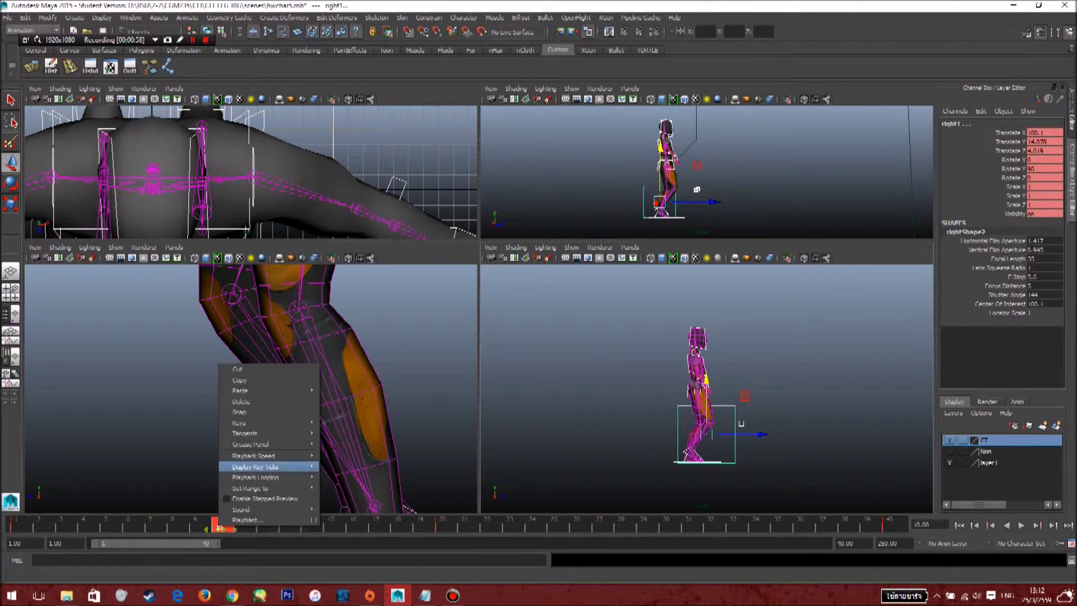
pyautogui.click(241, 386)
pyautogui.click(606, 387)
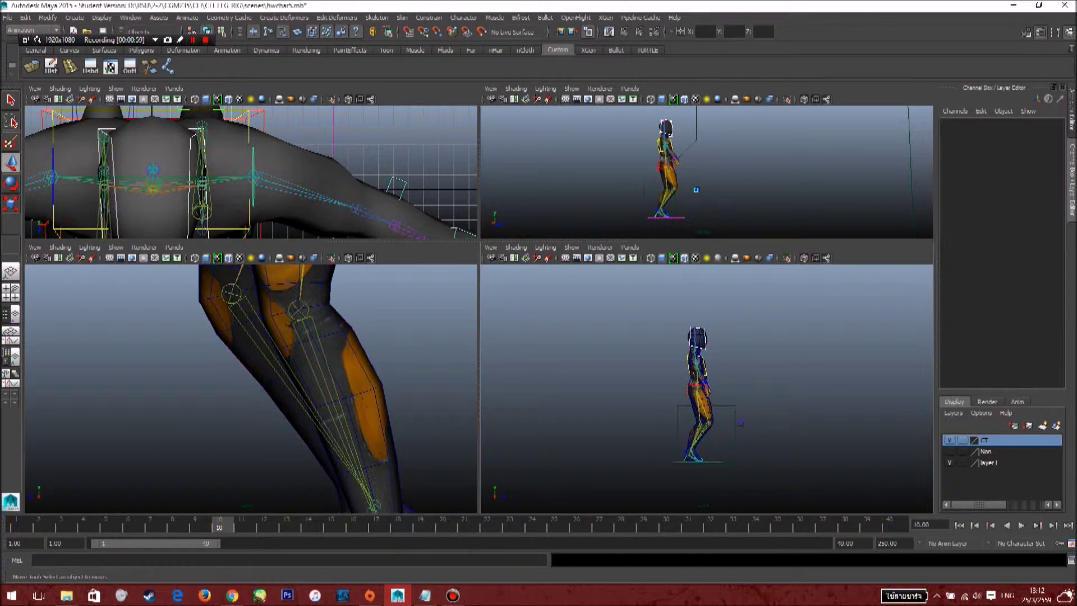
# Play the animation to frame 30 and paste the copied keys there with the CT_All control selected
pyautogui.keyDown('alt'); pyautogui.moveTo(281, 432); pyautogui.dragTo(297, 282, button='middle'); pyautogui.keyUp('alt')
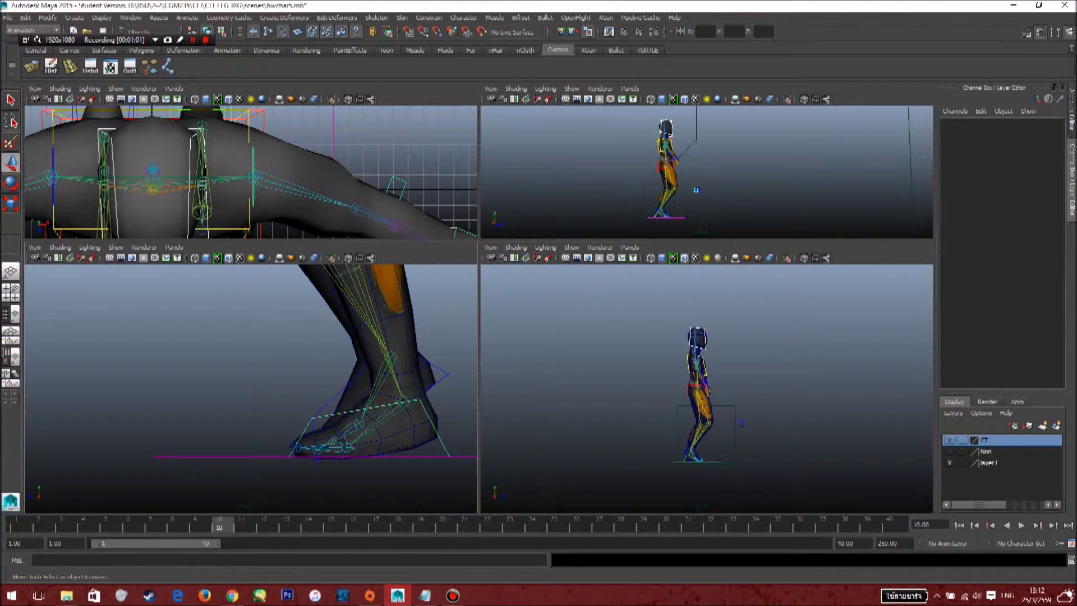
pyautogui.moveTo(628, 302); pyautogui.dragTo(786, 486)
pyautogui.hotkey('alt', 'v')
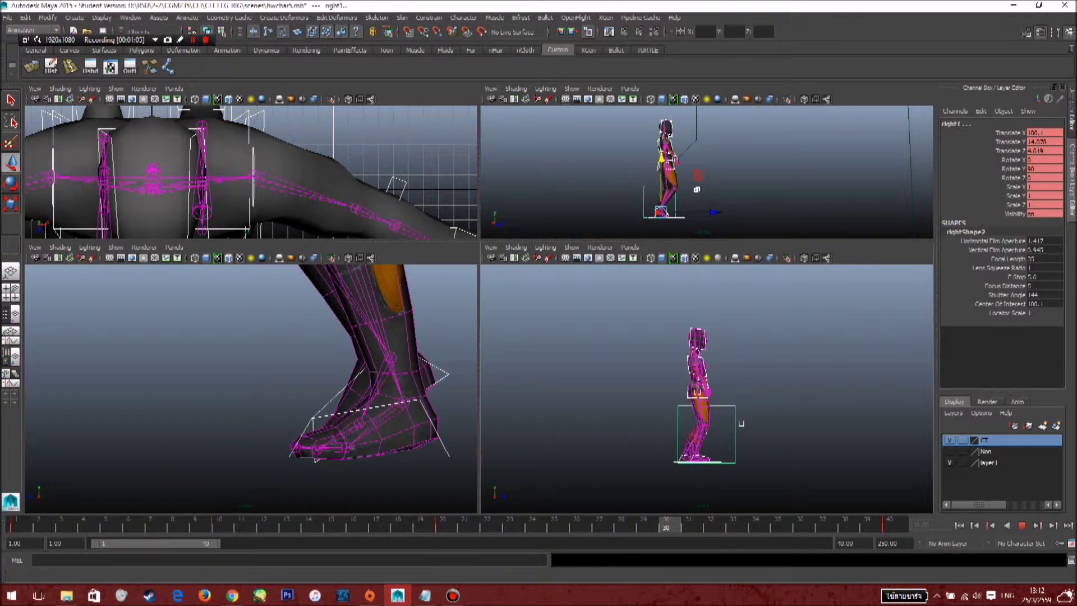
pyautogui.hotkey('alt', 'v')
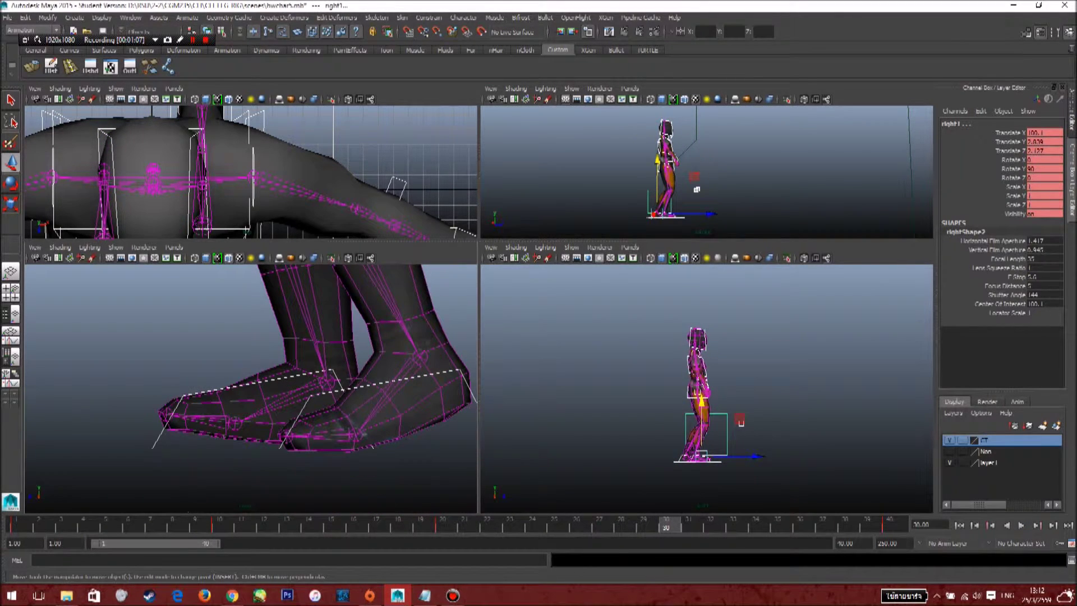
pyautogui.click(678, 462)
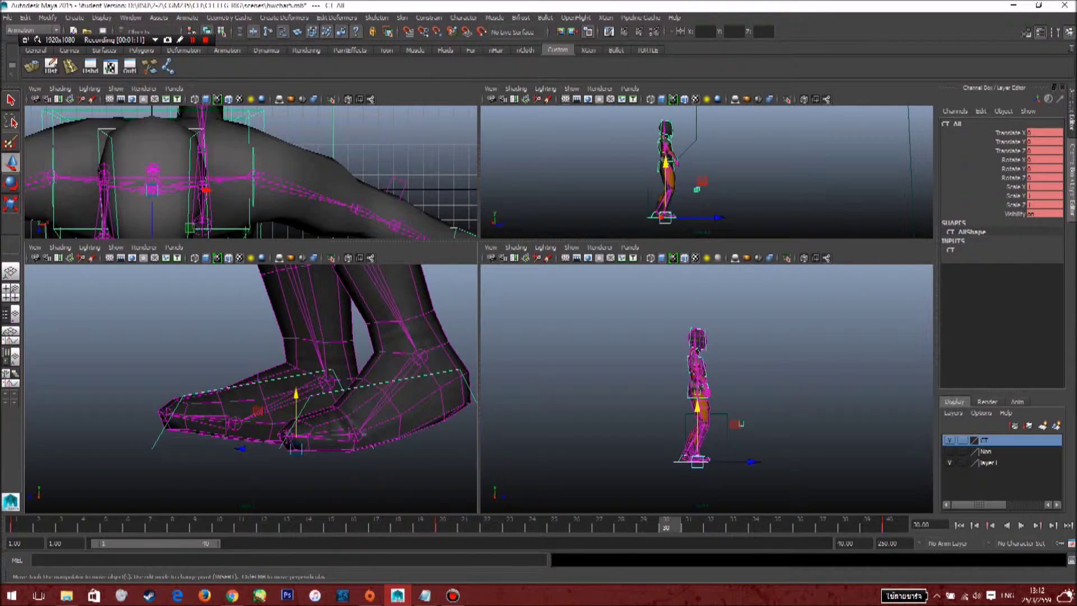
pyautogui.rightClick(675, 525)
pyautogui.moveTo(699, 391)
pyautogui.click(798, 396)
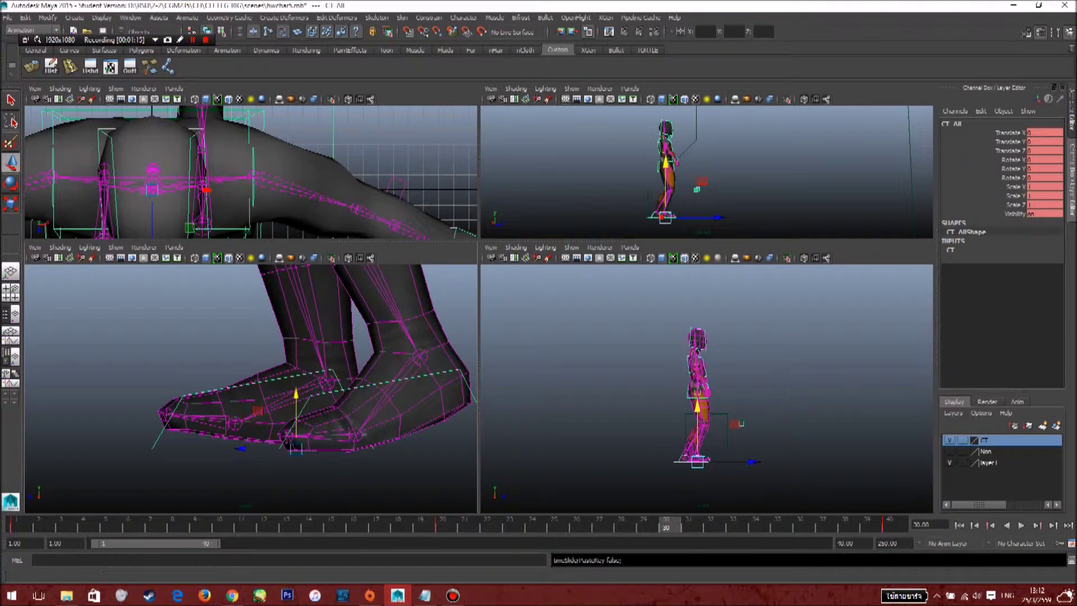
pyautogui.moveTo(668, 526)
pyautogui.mouseDown()
pyautogui.moveTo(647, 526)
pyautogui.moveTo(668, 526)
pyautogui.mouseUp()
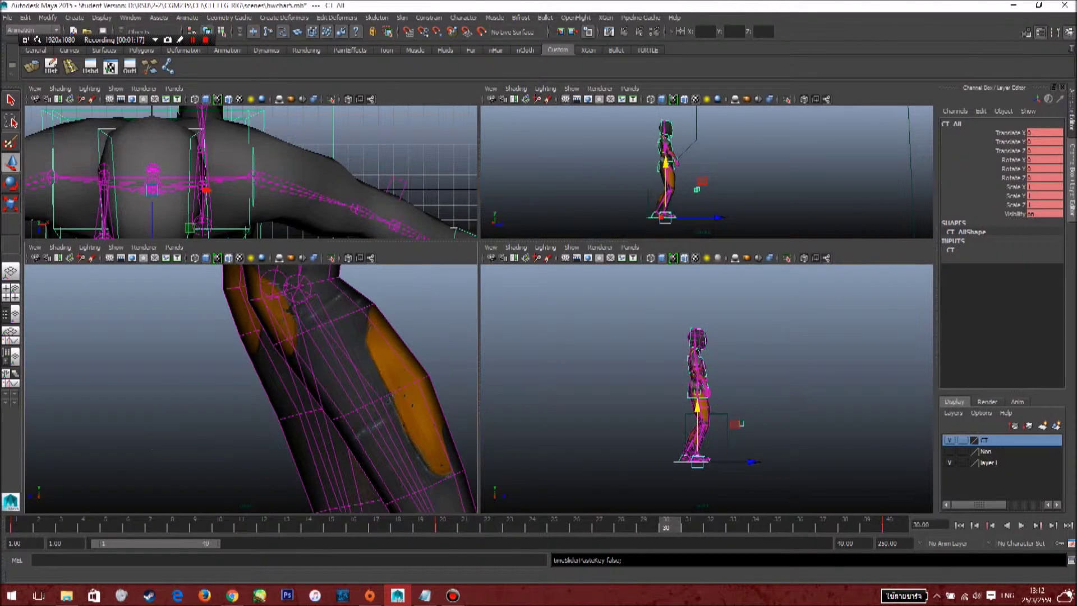
# Select the whole rig and play back the animation to check the result, stopping at frame 10
pyautogui.scroll(-3, 701, 393)
pyautogui.moveTo(634, 319); pyautogui.dragTo(768, 463)
pyautogui.hotkey('alt', 'v')
pyautogui.hotkey('alt', 'v')
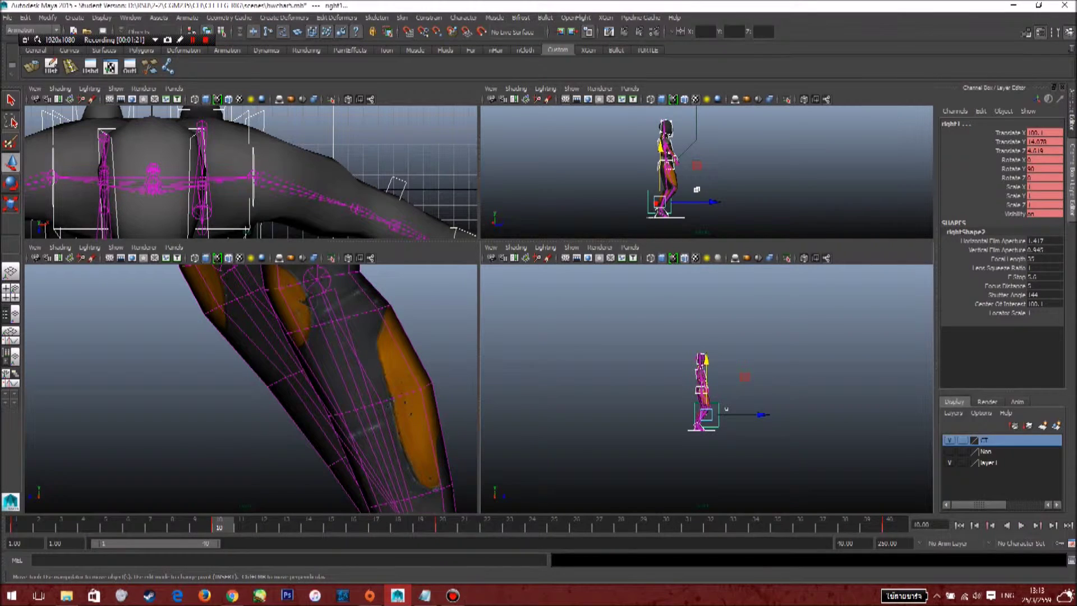
pyautogui.keyDown('alt'); pyautogui.moveTo(717, 412); pyautogui.dragTo(725, 330, button='middle'); pyautogui.keyUp('alt')
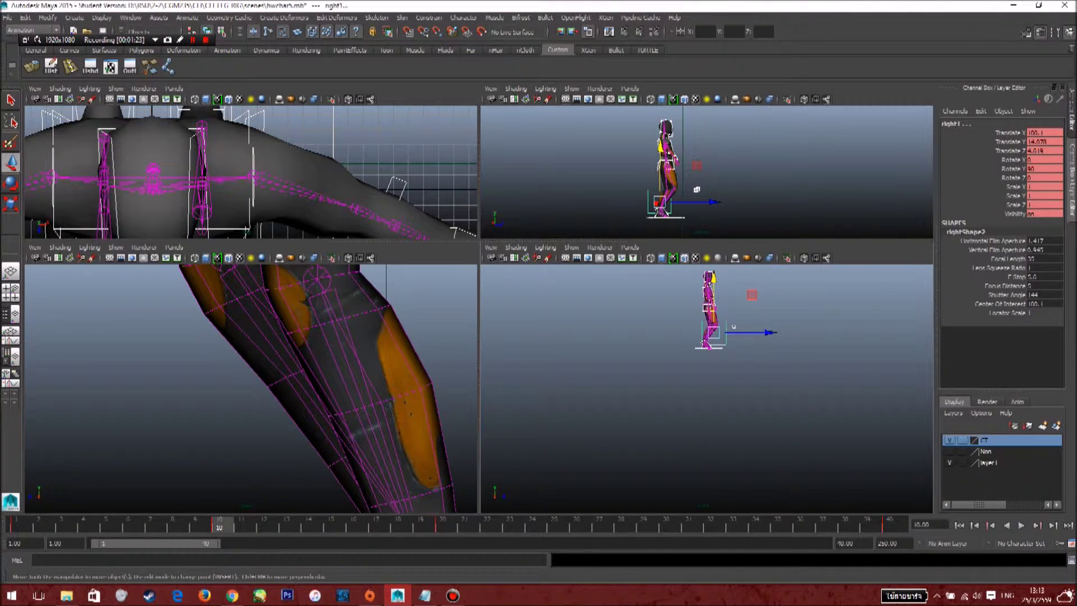
# Undo the recent selection, time and key-pasting changes back to frame 20 with the whole rig selected
pyautogui.hotkey('ctrl', 'z')
pyautogui.hotkey('ctrl', 'z')
pyautogui.hotkey('ctrl', 'z')
pyautogui.hotkey('ctrl', 'z')
pyautogui.hotkey('ctrl', 'z')
pyautogui.hotkey('ctrl', 'z')
pyautogui.hotkey('ctrl', 'z')
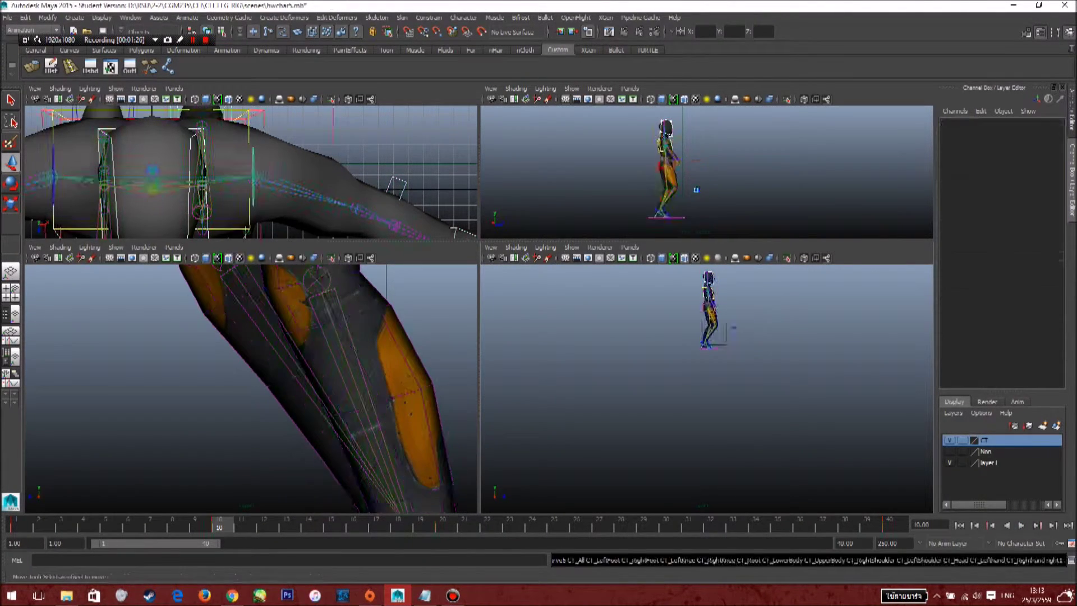
pyautogui.hotkey('ctrl', 'z')
pyautogui.hotkey('ctrl', 'z')
pyautogui.hotkey('ctrl', 'z')
pyautogui.hotkey('ctrl', 'z')
pyautogui.hotkey('ctrl', 'z')
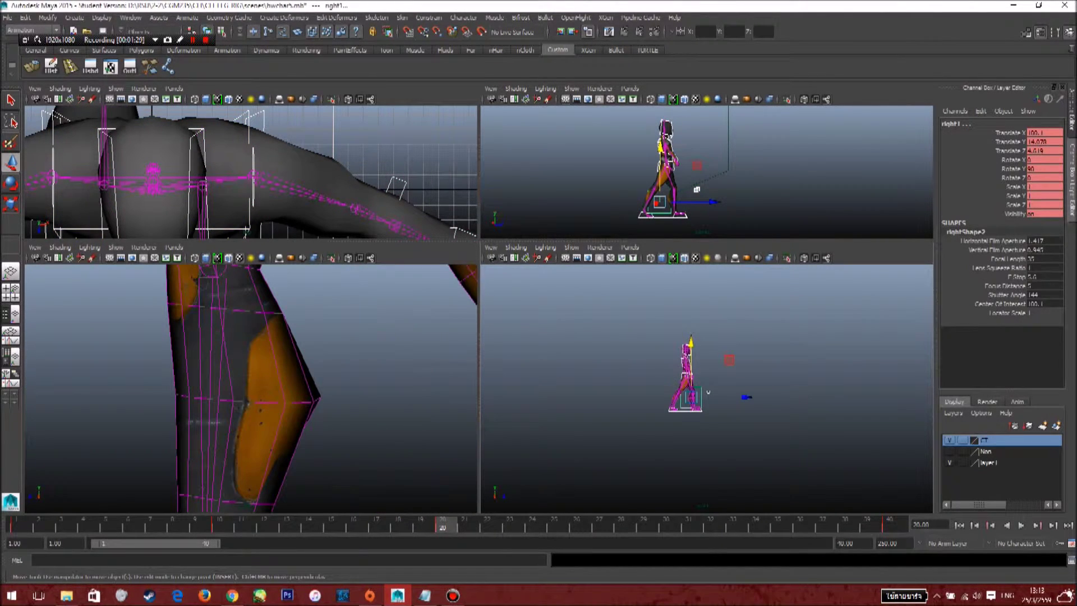
# Delete the selected controls' keys from frame 1 through frame 20
pyautogui.keyDown('shift'); pyautogui.moveTo(134, 525); pyautogui.dragTo(65, 525); pyautogui.keyUp('shift')
pyautogui.keyDown('shift'); pyautogui.moveTo(460, 527); pyautogui.dragTo(23, 527); pyautogui.keyUp('shift')
pyautogui.rightClick(45, 527)
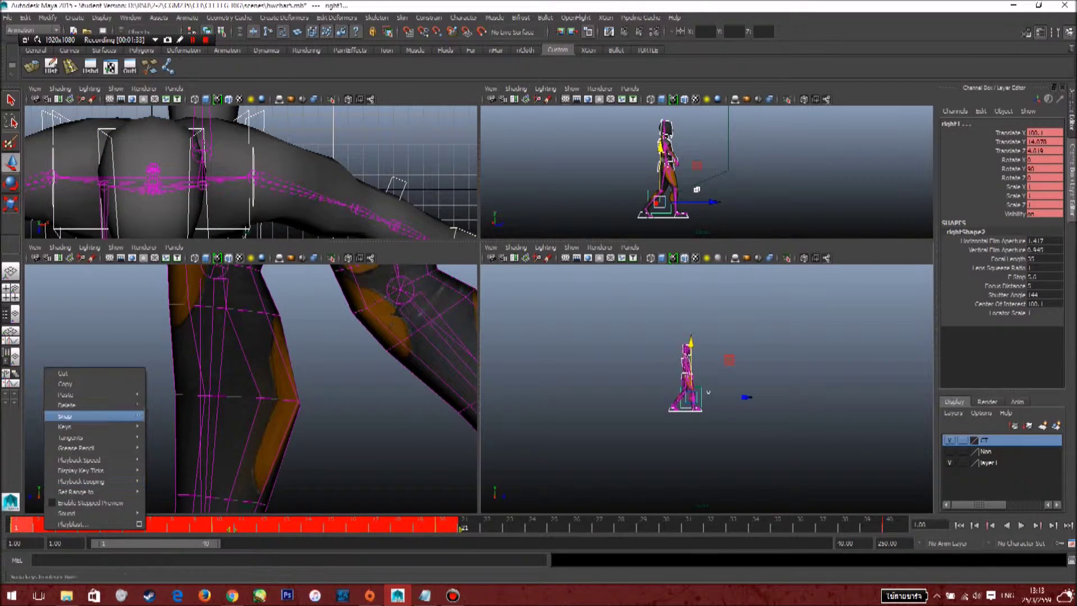
pyautogui.click(66, 405)
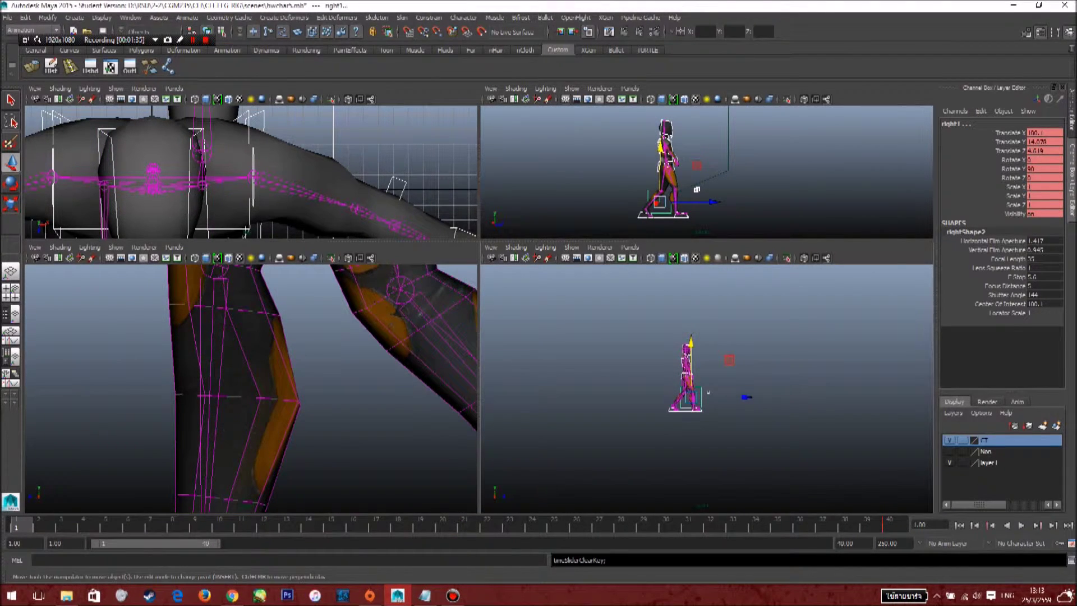
# Try setting Translate X, Y and Z of the selected rig controls to 0 and undo the change
pyautogui.moveTo(1044, 132); pyautogui.dragTo(1044, 150)
pyautogui.write('0')
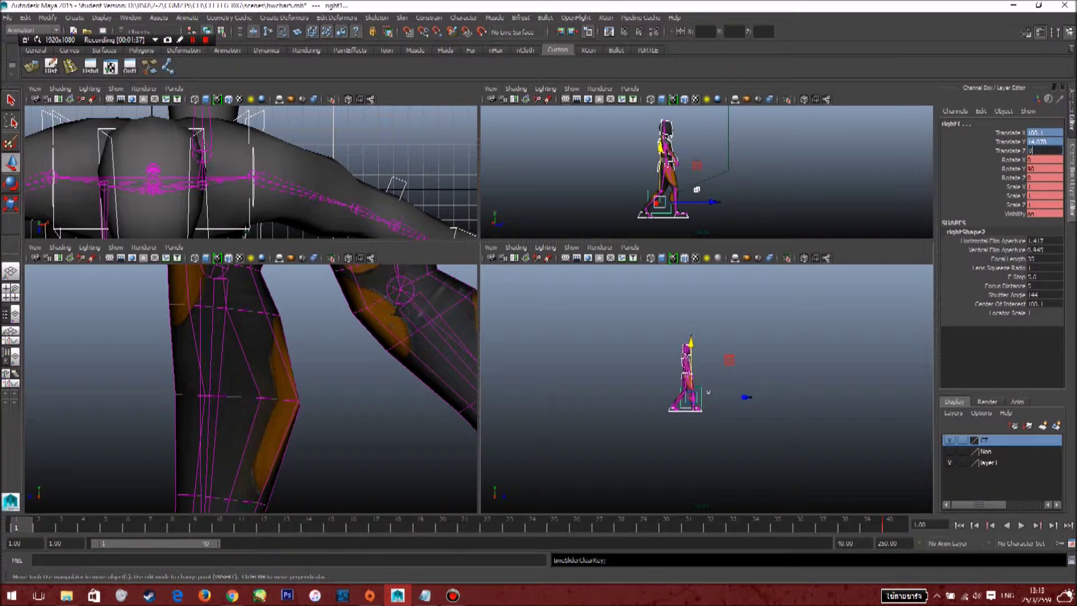
pyautogui.press('Return')
pyautogui.click(774, 337)
pyautogui.keyDown('alt'); pyautogui.moveTo(774, 336); pyautogui.dragTo(781, 338); pyautogui.keyUp('alt')
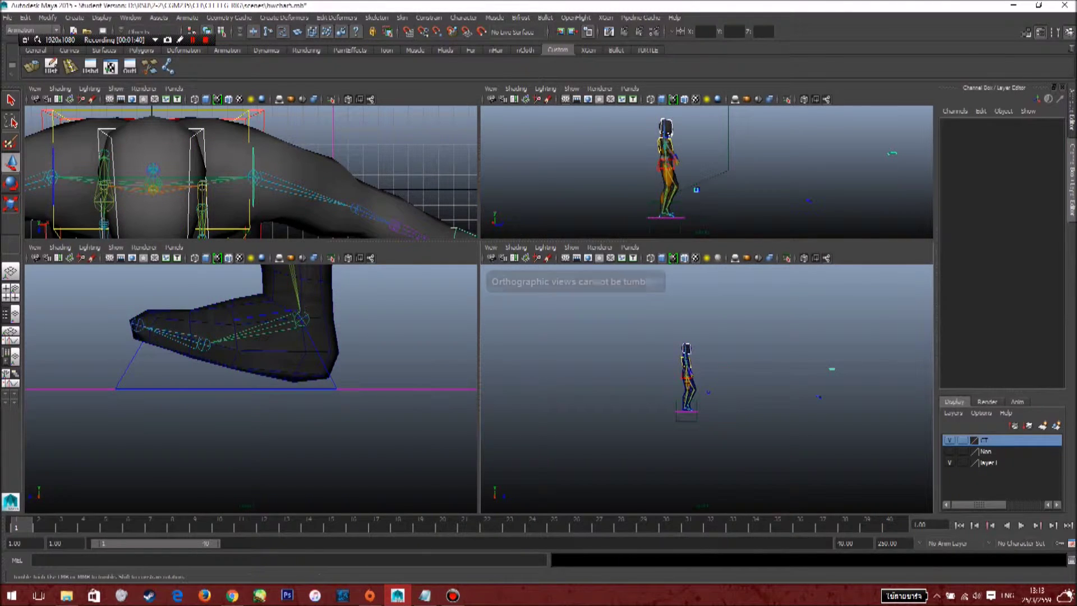
pyautogui.hotkey('ctrl', 'z')
pyautogui.hotkey('ctrl', 'z')
pyautogui.click(774, 337)
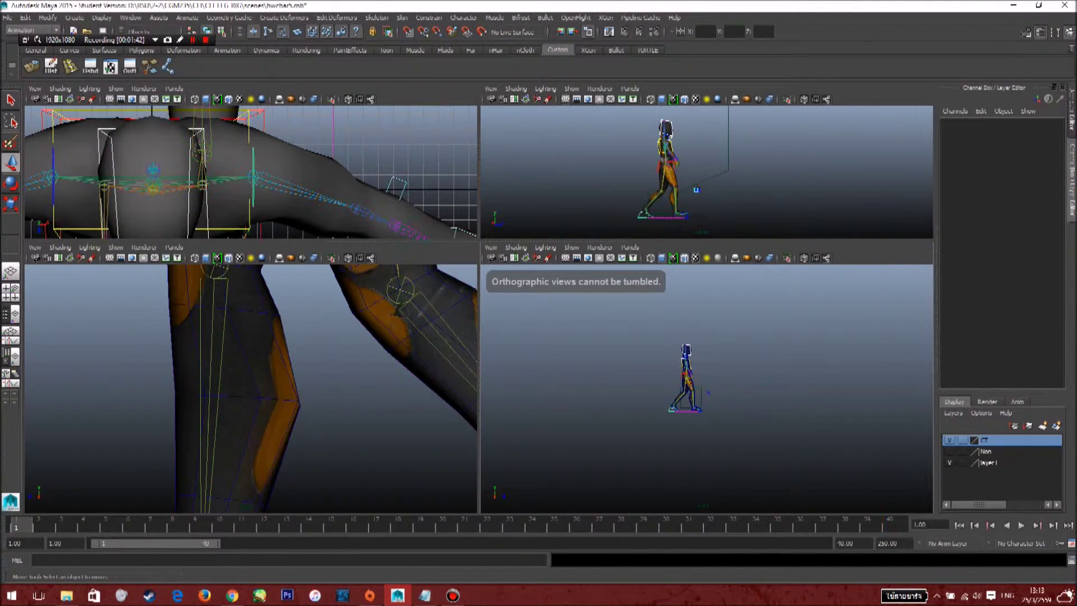
# Select the right foot control and set a keyframe for it at frame 1
pyautogui.keyDown('alt'); pyautogui.moveTo(785, 140); pyautogui.dragTo(663, 133); pyautogui.keyUp('alt')
pyautogui.scroll(5, 663, 133)
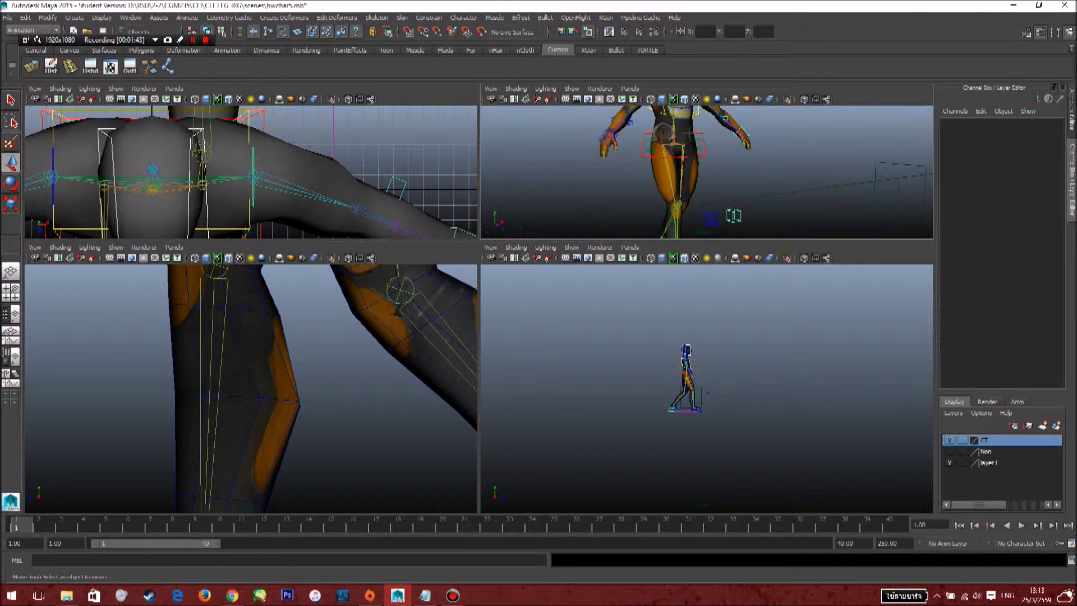
pyautogui.keyDown('alt'); pyautogui.moveTo(663, 133); pyautogui.dragTo(644, 62, button='middle'); pyautogui.keyUp('alt')
pyautogui.keyDown('alt'); pyautogui.moveTo(651, 146); pyautogui.dragTo(763, 144); pyautogui.keyUp('alt')
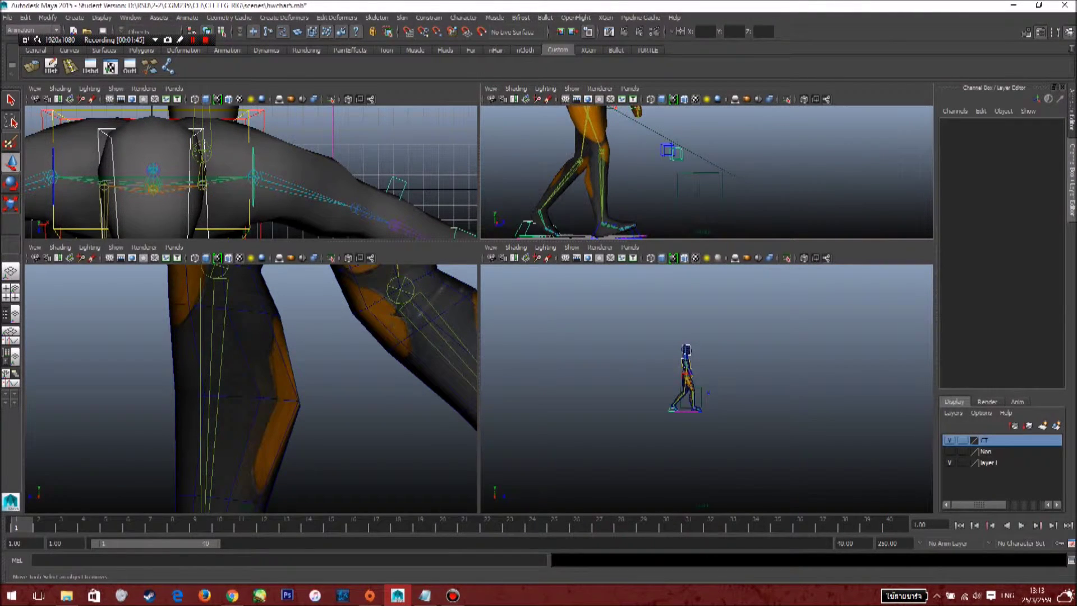
pyautogui.click(638, 232)
pyautogui.keyDown('alt'); pyautogui.moveTo(662, 185); pyautogui.dragTo(687, 171); pyautogui.keyUp('alt')
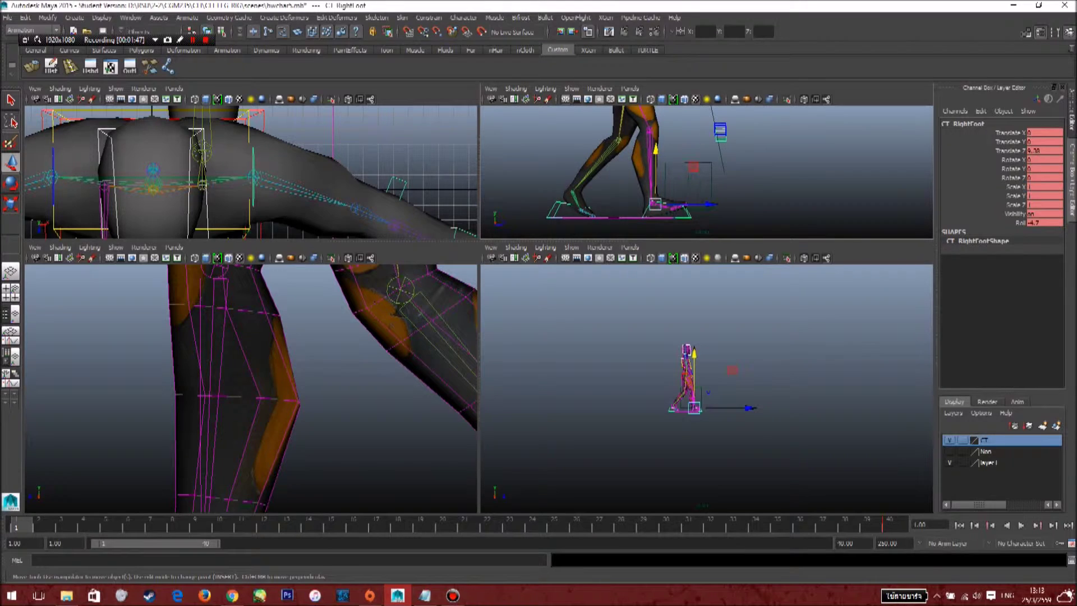
pyautogui.hotkey('ctrl', 'z')
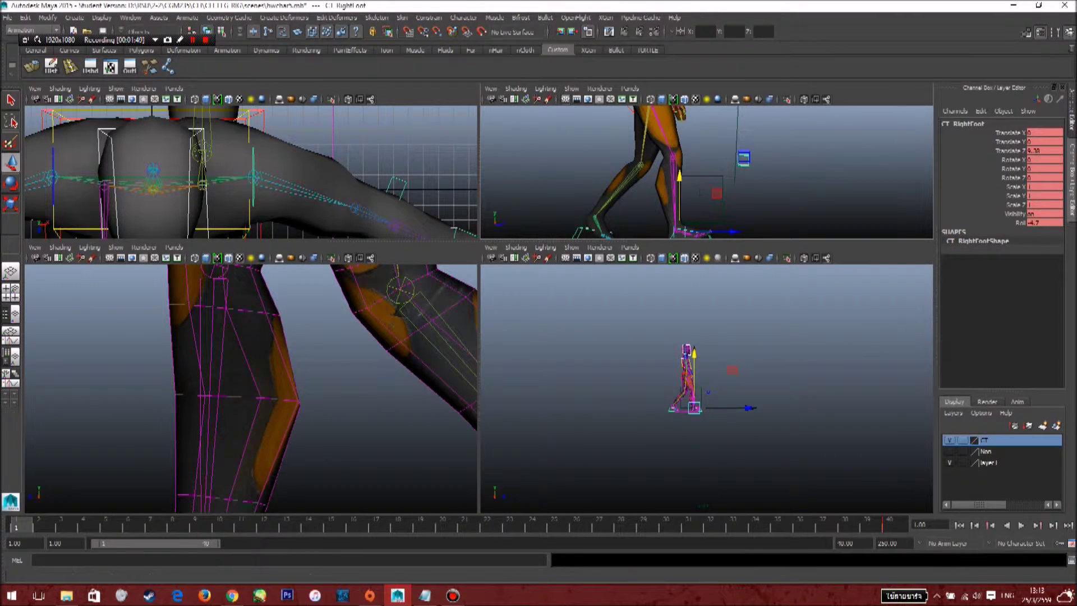
pyautogui.press('s')
pyautogui.keyDown('alt'); pyautogui.moveTo(818, 163); pyautogui.dragTo(673, 168); pyautogui.keyUp('alt')
pyautogui.click(673, 168)
# Select the right foot control of the rig at frame 1
pyautogui.keyDown('alt'); pyautogui.moveTo(673, 151); pyautogui.dragTo(685, 107, button='middle'); pyautogui.keyUp('alt')
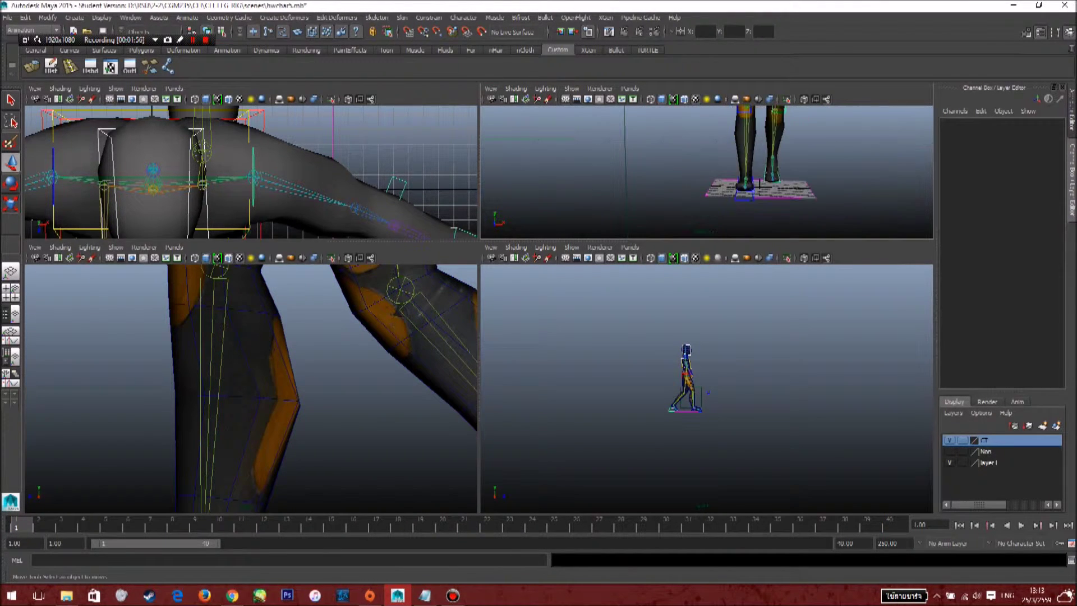
pyautogui.keyDown('alt'); pyautogui.moveTo(687, 162); pyautogui.dragTo(802, 175); pyautogui.keyUp('alt')
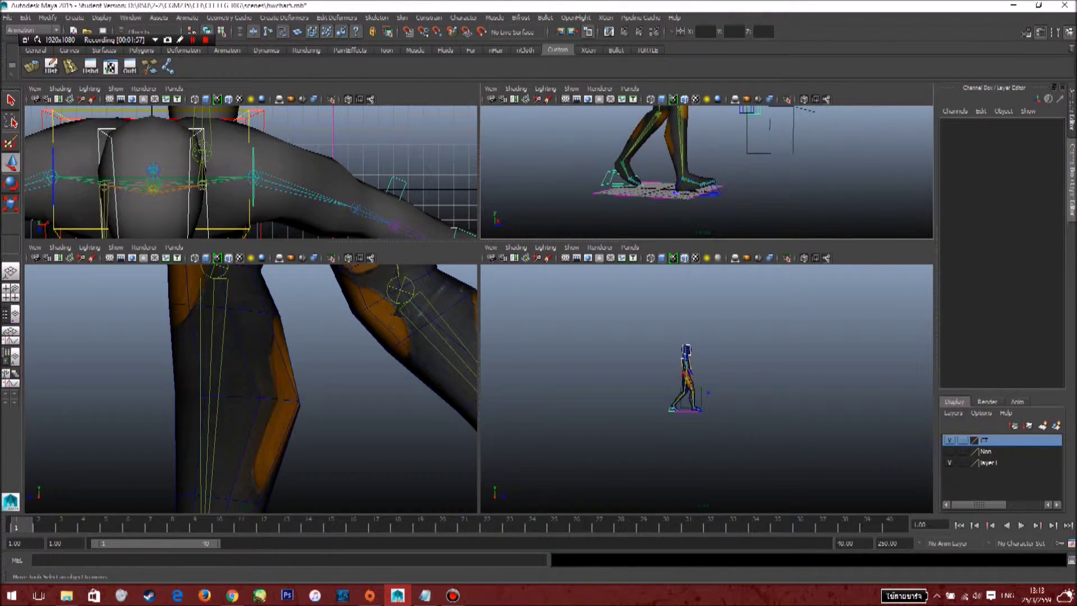
pyautogui.scroll(1, 802, 175)
pyautogui.click(682, 208)
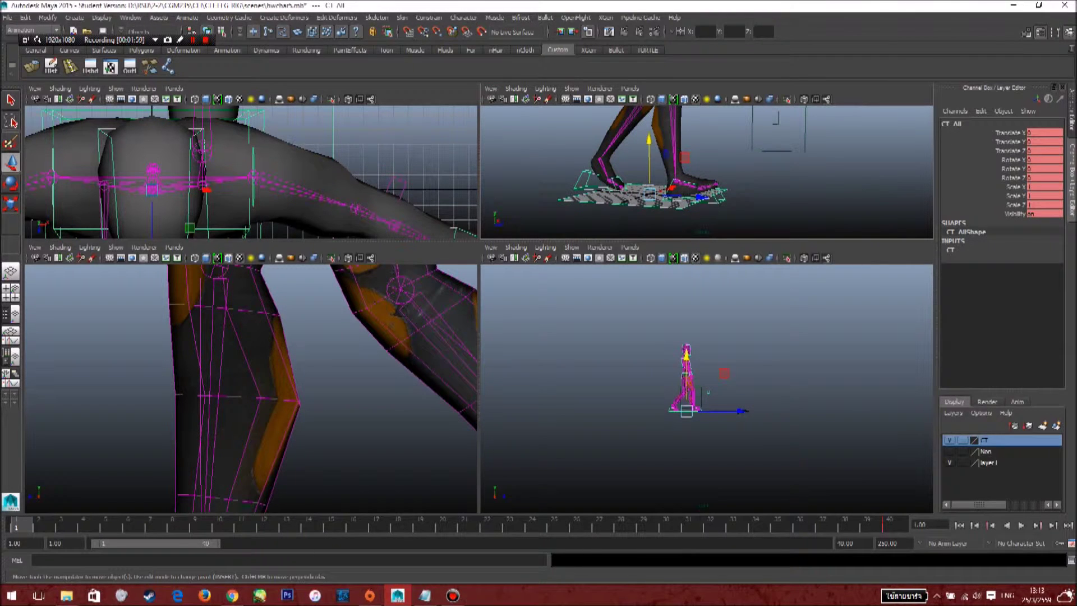
pyautogui.click(724, 221)
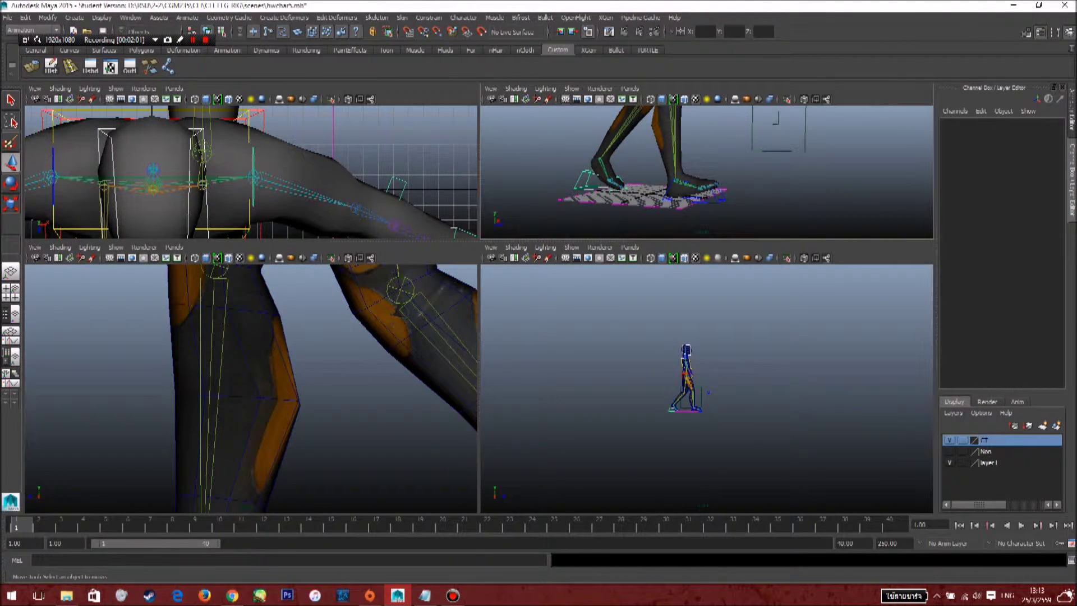
pyautogui.click(683, 208)
pyautogui.click(736, 215)
pyautogui.click(723, 198)
pyautogui.scroll(3, 722, 196)
pyautogui.keyDown('alt'); pyautogui.moveTo(712, 193); pyautogui.dragTo(772, 184, button='middle'); pyautogui.keyUp('alt')
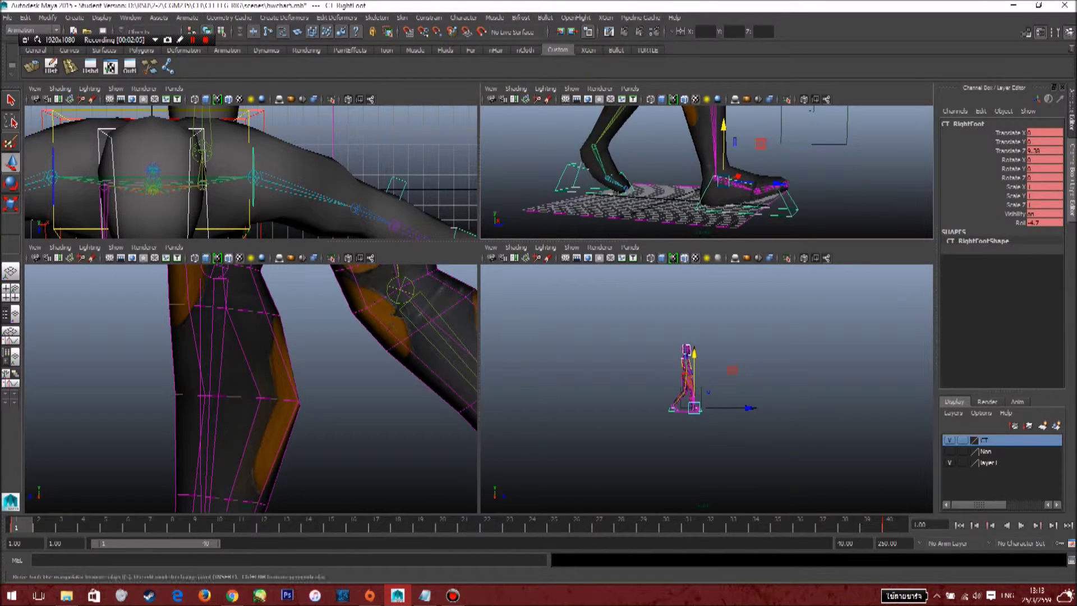
# Select the left foot control, set a keyframe for it at frame 1 and clear the selection
pyautogui.keyDown('alt'); pyautogui.moveTo(771, 184); pyautogui.dragTo(723, 183); pyautogui.keyUp('alt')
pyautogui.click(527, 195)
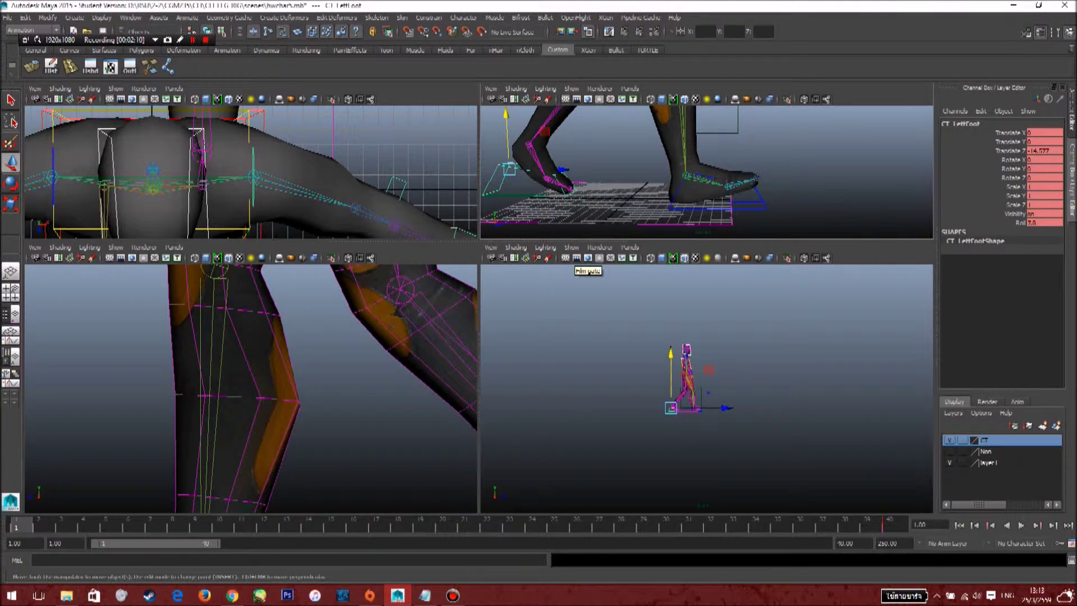
pyautogui.press('s')
pyautogui.scroll(-5, 707, 172)
pyautogui.click(797, 162)
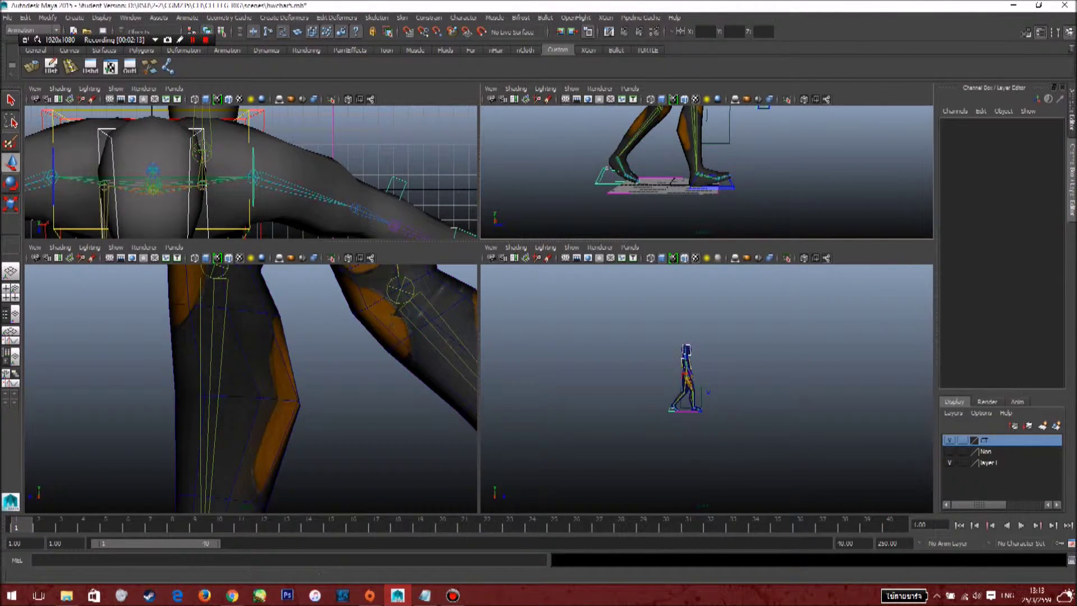
# Advance to frame 20 and set the left foot control's Translate Z to the right foot's value, 9.38
pyautogui.hotkey('alt', 'v')
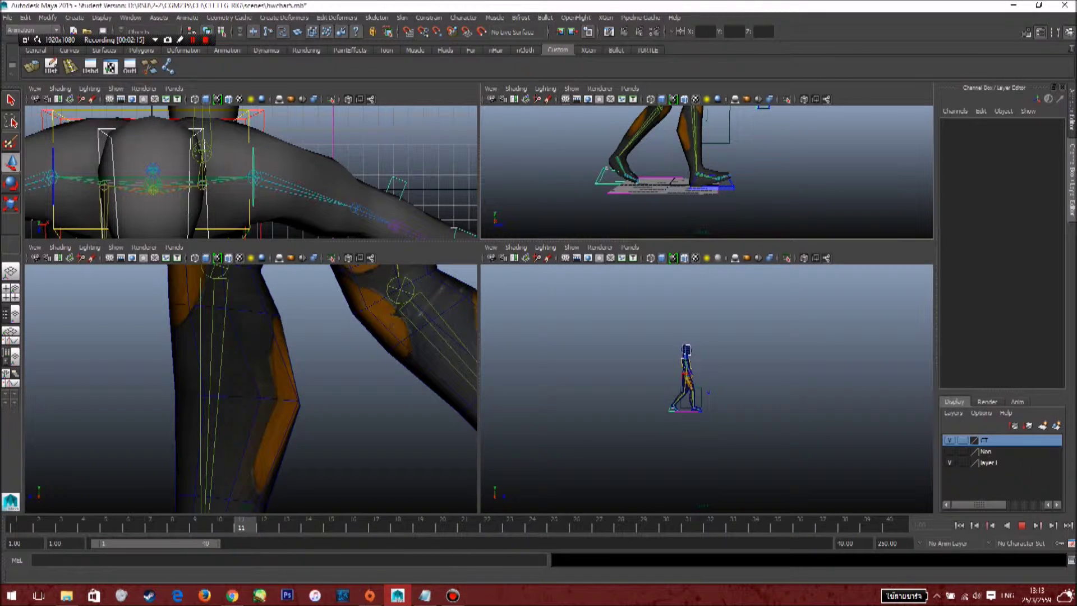
pyautogui.hotkey('alt', 'v')
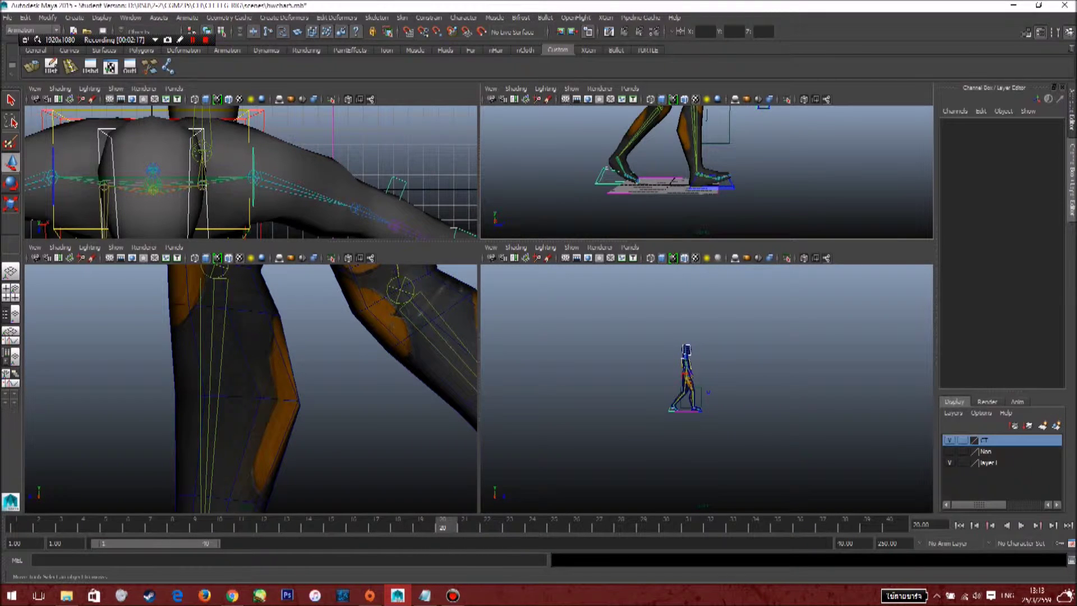
pyautogui.scroll(4, 639, 172)
pyautogui.click(741, 226)
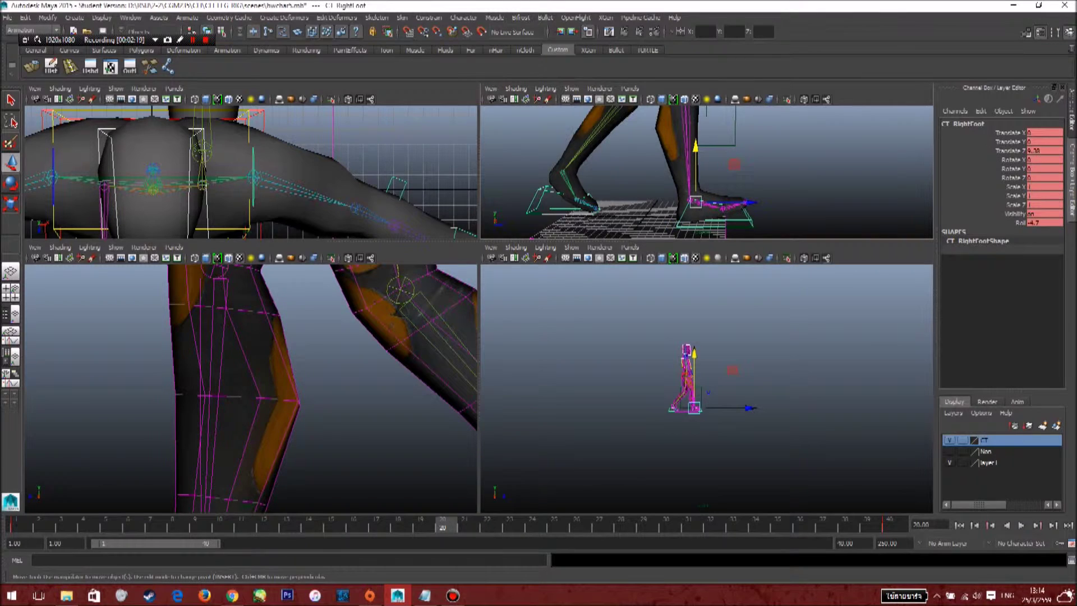
pyautogui.click(1044, 150)
pyautogui.click(552, 192)
pyautogui.write('0')
pyautogui.press('Return')
pyautogui.keyDown('alt'); pyautogui.moveTo(634, 169); pyautogui.dragTo(864, 173); pyautogui.keyUp('alt')
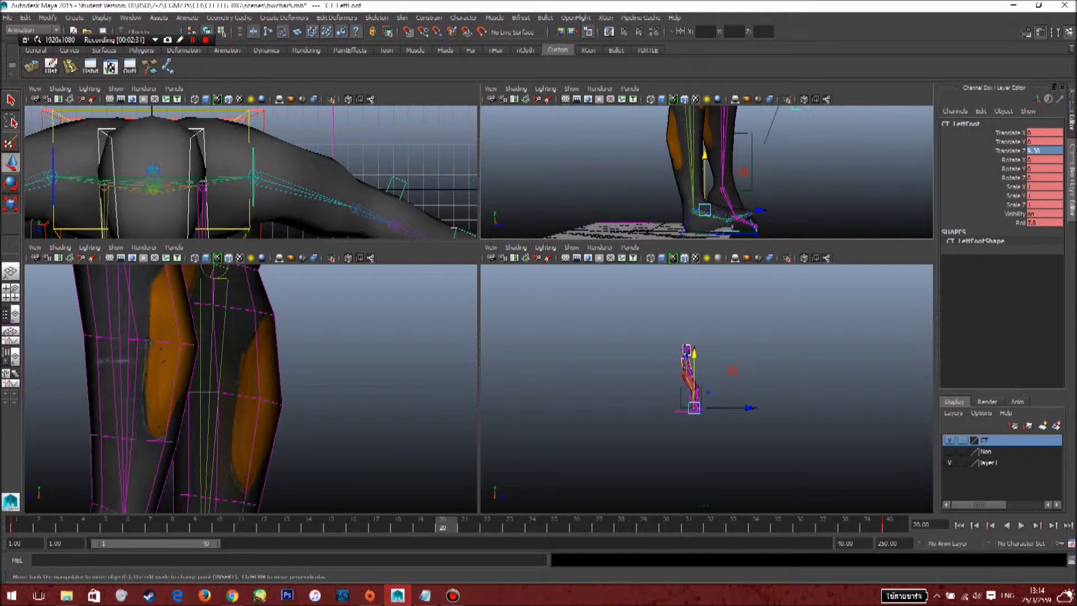
# Undo the left foot's changes and keyframe back to frame 1 with the right foot control selected
pyautogui.hotkey('ctrl', 'z')
pyautogui.hotkey('ctrl', 'z')
pyautogui.hotkey('ctrl', 'z')
pyautogui.hotkey('ctrl', 'z')
pyautogui.hotkey('ctrl', 'z')
pyautogui.hotkey('ctrl', 'z')
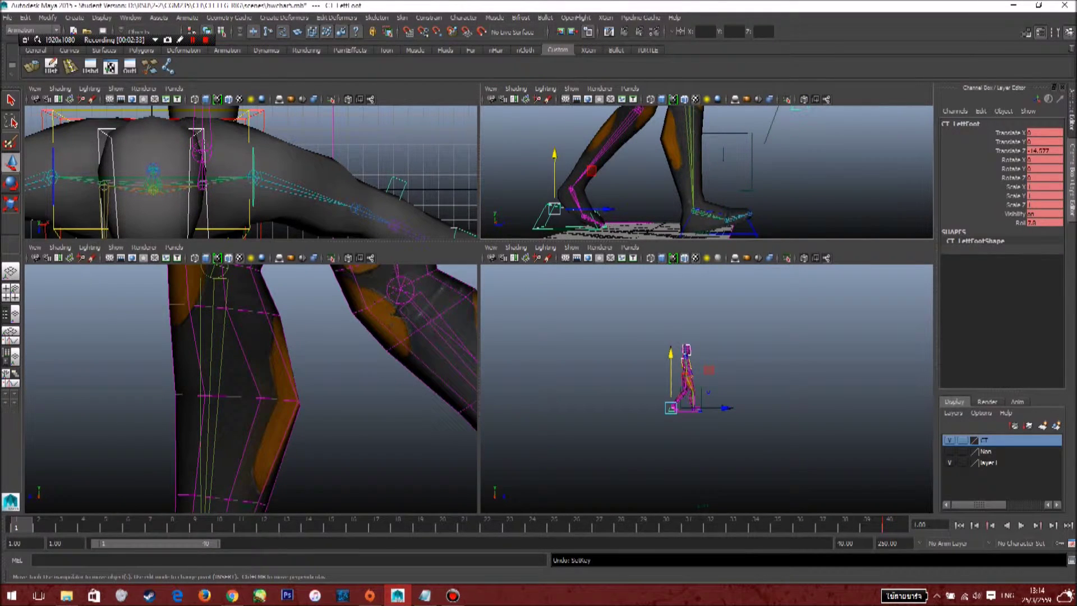
pyautogui.hotkey('ctrl', 'z')
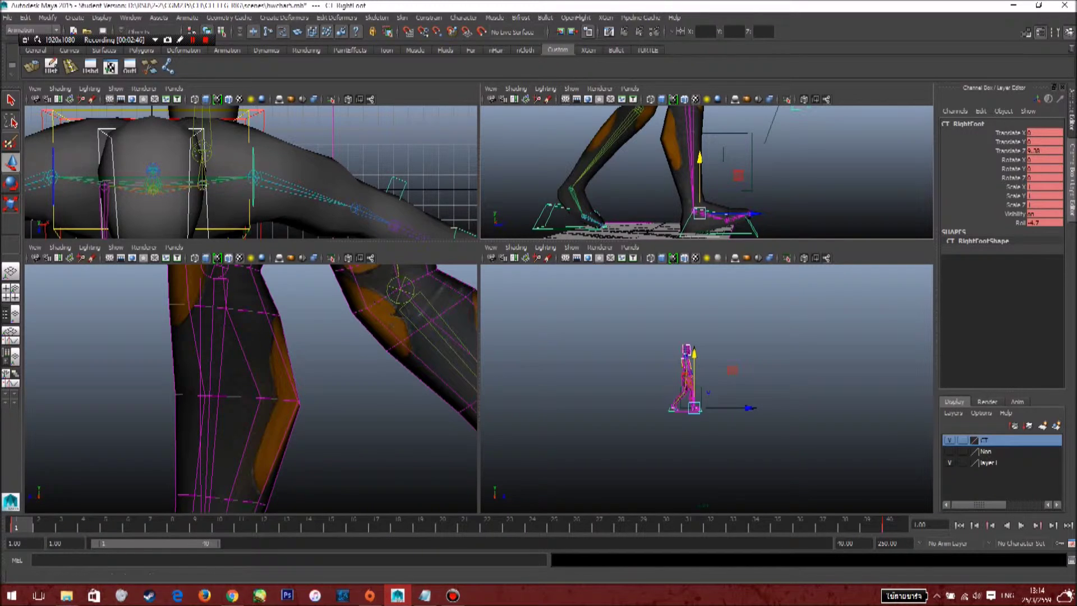
# Copy the right foot's Translate Z value 9.38 into Notepad and note its Roll value -4.7 below it
pyautogui.click(1044, 151)
pyautogui.hotkey('ctrl', 'c')
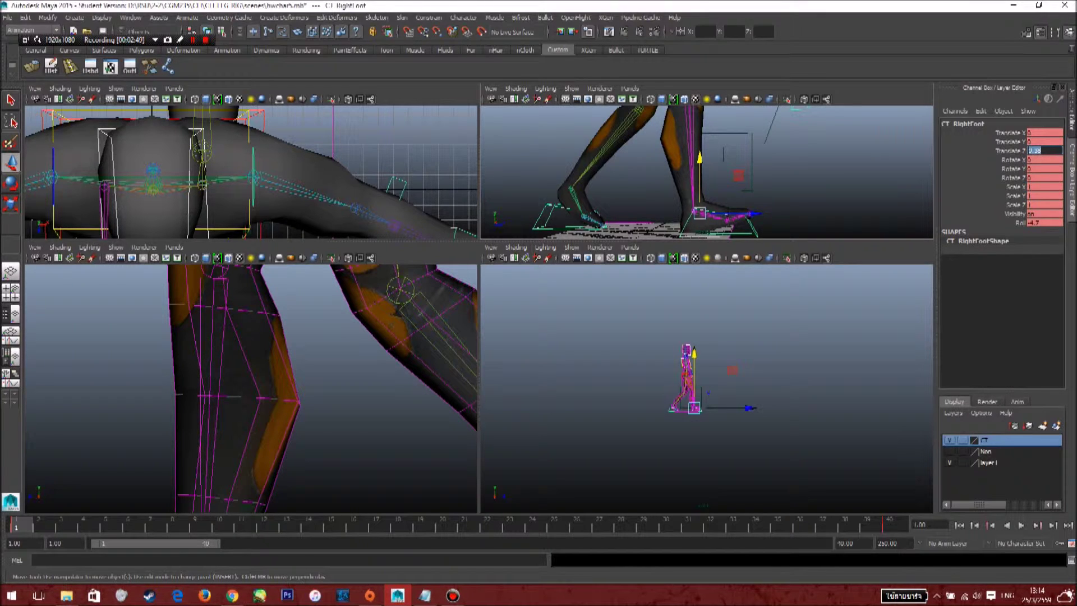
pyautogui.click(424, 595)
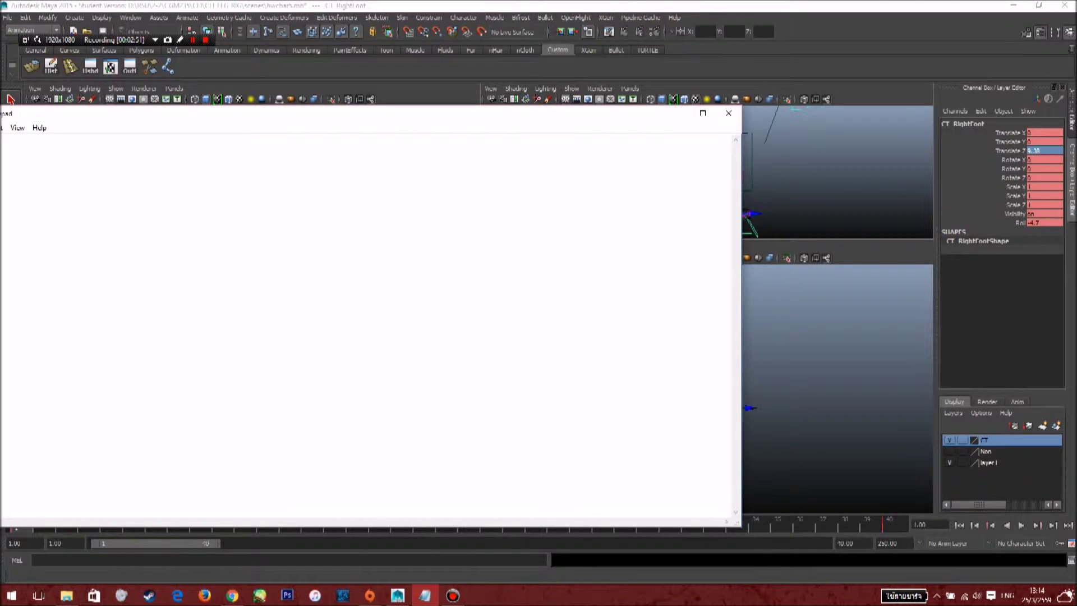
pyautogui.hotkey('ctrl', 'v')
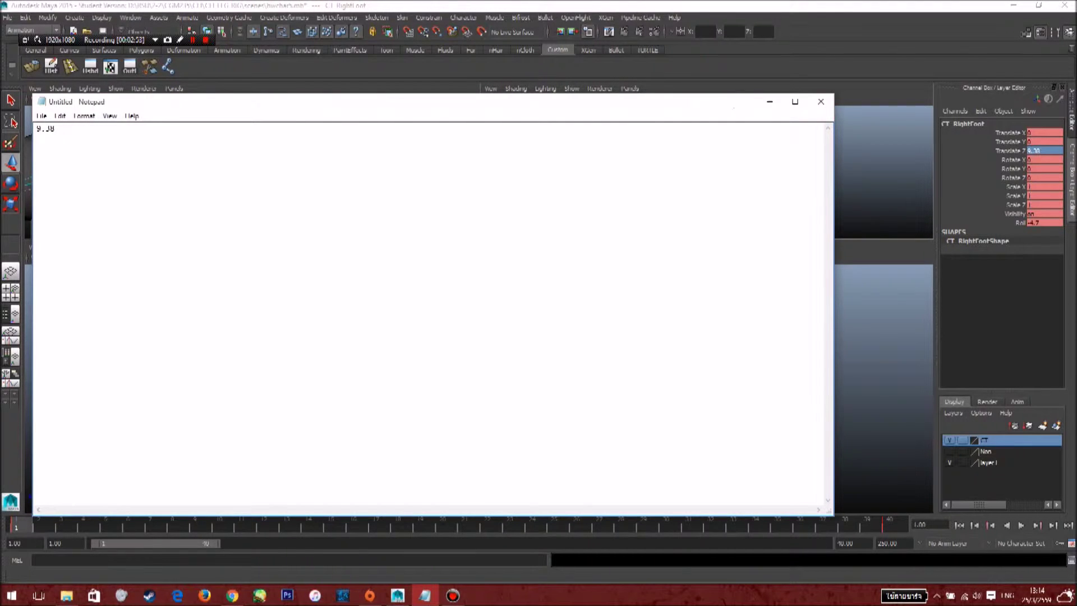
pyautogui.write('4.7')
pyautogui.write('-')
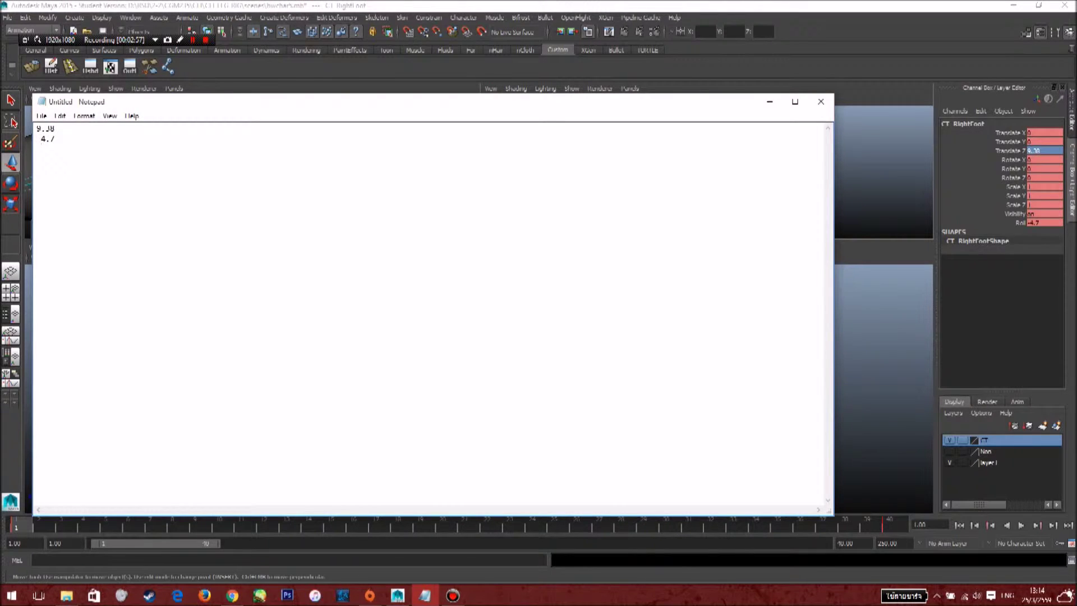
# Select the left foot control and note its Translate Z -14.577 and Roll 7.8 in Notepad
pyautogui.click(884, 337)
pyautogui.click(541, 217)
pyautogui.hotkey('alt', 'Tab')
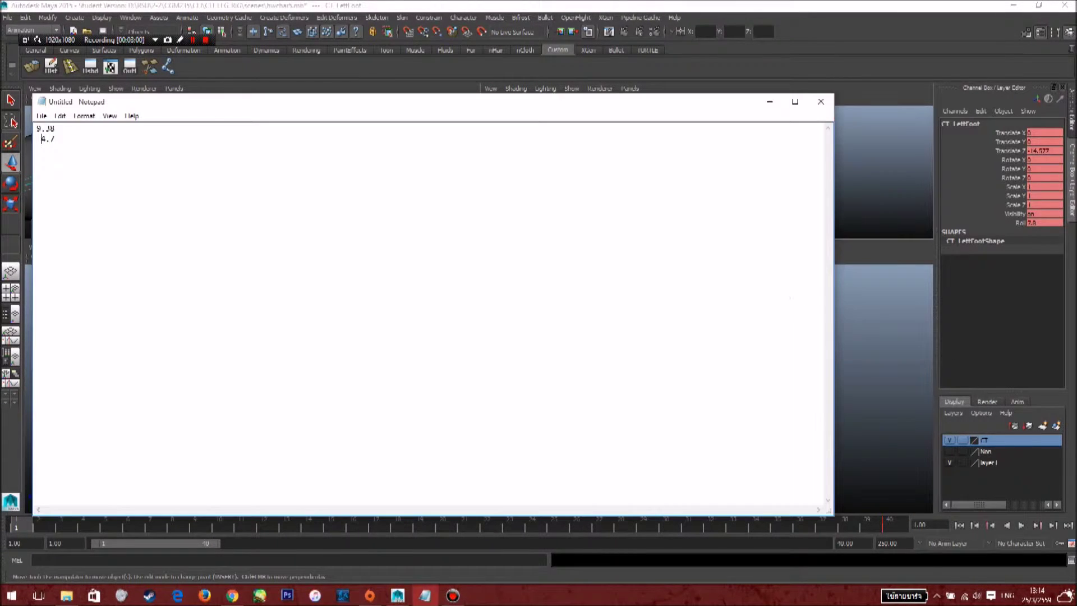
pyautogui.write('14.5 ')
pyautogui.write('7.8')
pyautogui.hotkey('alt', 'Tab')
pyautogui.click(1044, 150)
pyautogui.hotkey('alt', 'Tab')
pyautogui.moveTo(59, 160); pyautogui.dragTo(37, 159)
pyautogui.write('-14.577')
pyautogui.hotkey('alt', 'Tab')
# At frame 20, set the right foot control's Translate Z to the noted value -14.577
pyautogui.click(841, 174)
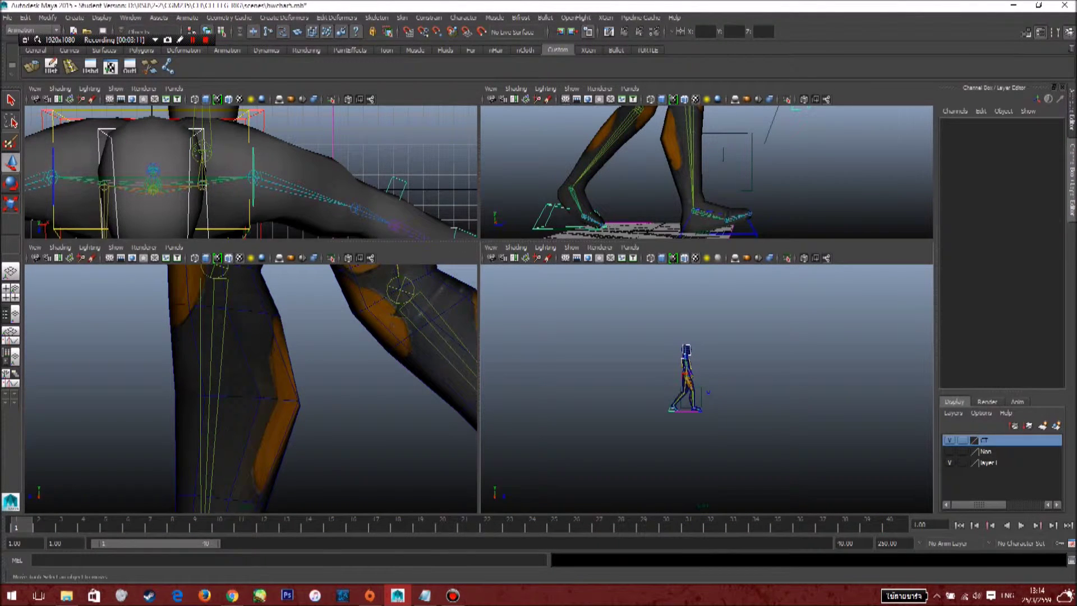
pyautogui.click(753, 227)
pyautogui.keyDown('shift'); pyautogui.click(540, 216); pyautogui.keyUp('shift')
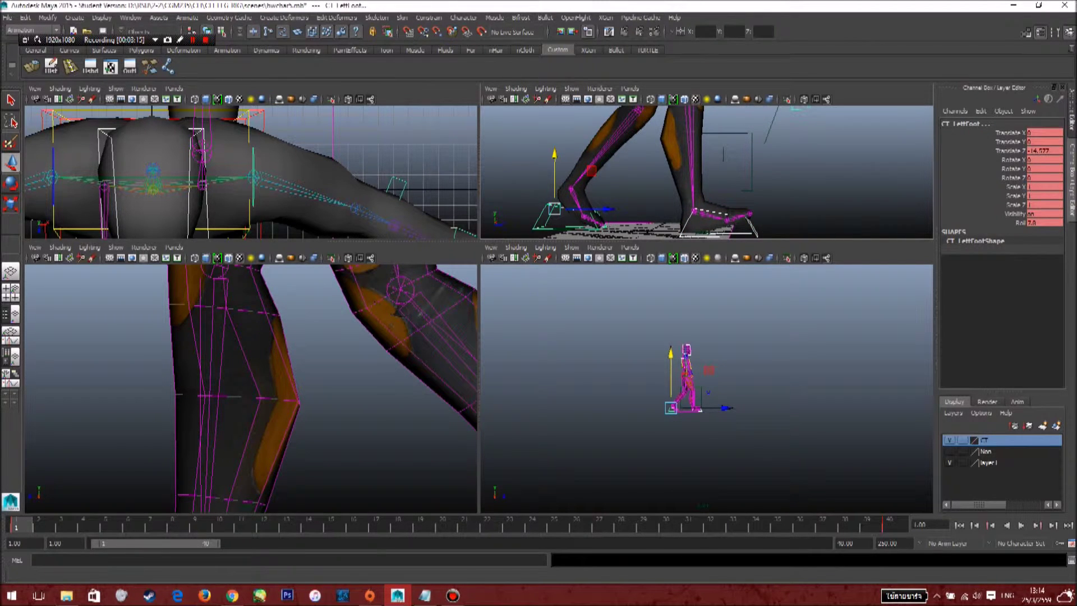
pyautogui.click(443, 525)
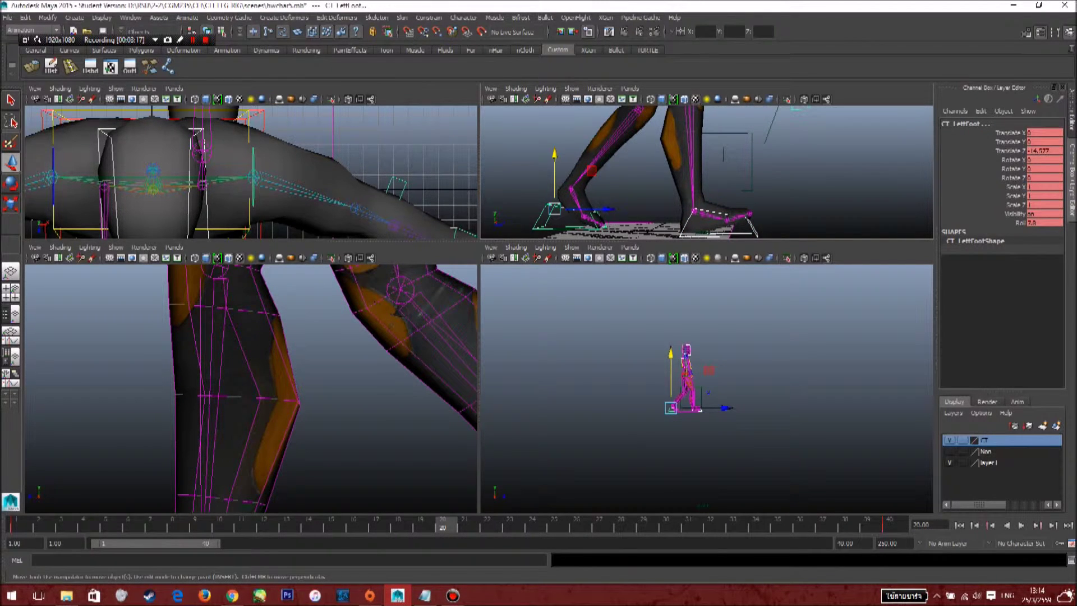
pyautogui.click(802, 194)
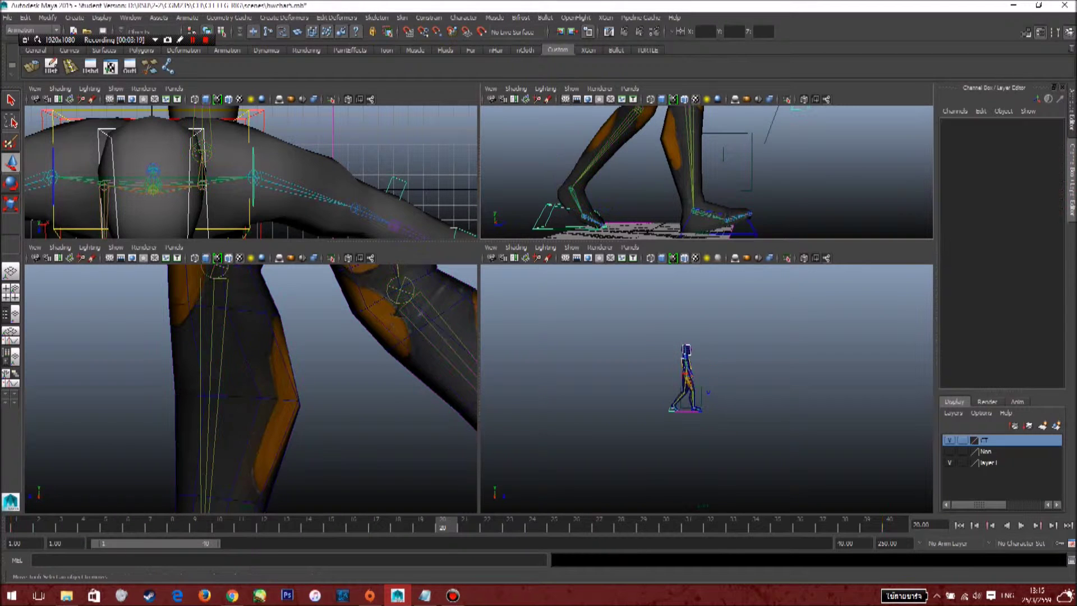
pyautogui.click(753, 228)
pyautogui.hotkey('alt', 'Tab')
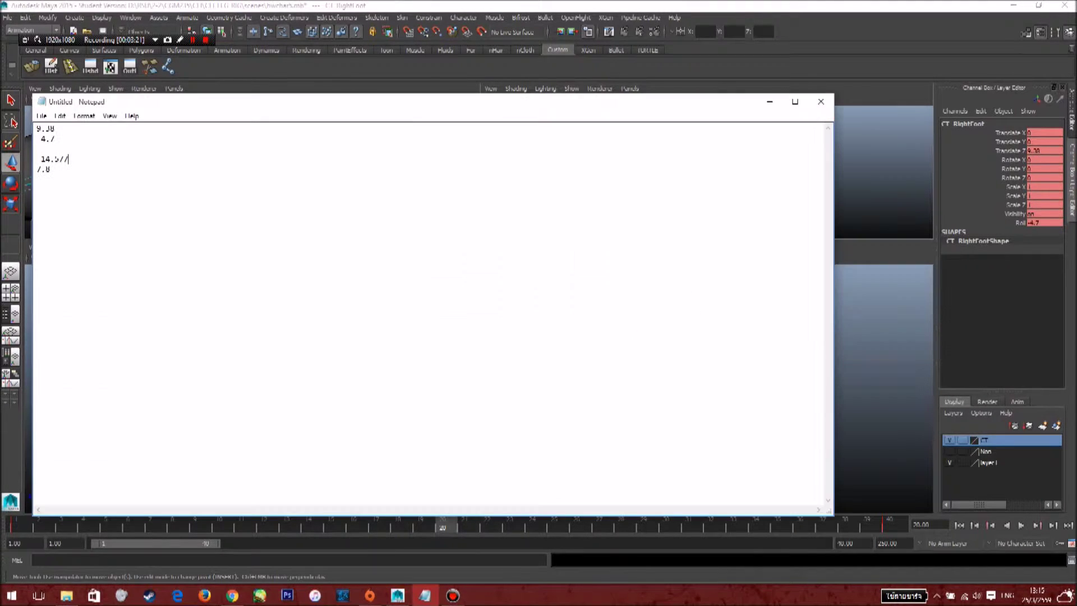
pyautogui.doubleClick(55, 159)
pyautogui.hotkey('ctrl', 'c')
pyautogui.hotkey('alt', 'Tab')
pyautogui.click(1043, 151)
pyautogui.hotkey('ctrl', 'v')
pyautogui.press('Return')
# Set the right foot control's Roll to 7.8 and set a keyframe for it at frame 20
pyautogui.click(1044, 222)
pyautogui.write('7.8')
pyautogui.press('Return')
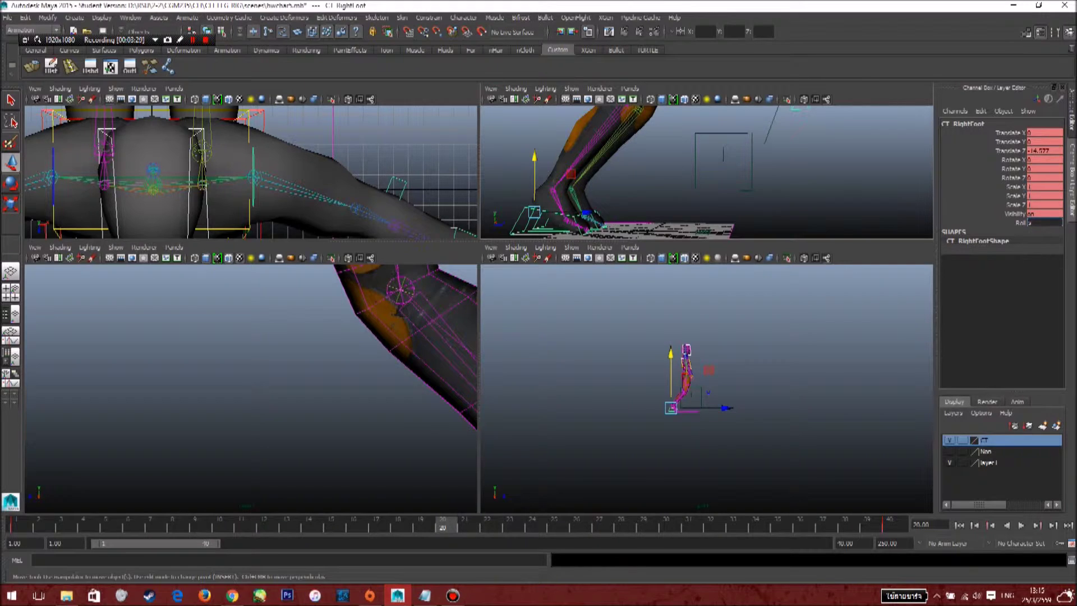
pyautogui.click(830, 180)
pyautogui.click(518, 220)
pyautogui.press('s')
# Select the left foot control and set its Translate Z at frame 20 to the noted value 9.38
pyautogui.keyDown('alt'); pyautogui.moveTo(763, 174); pyautogui.dragTo(633, 176); pyautogui.keyUp('alt')
pyautogui.keyDown('alt'); pyautogui.moveTo(634, 177); pyautogui.dragTo(558, 177, button='middle'); pyautogui.keyUp('alt')
pyautogui.click(683, 219)
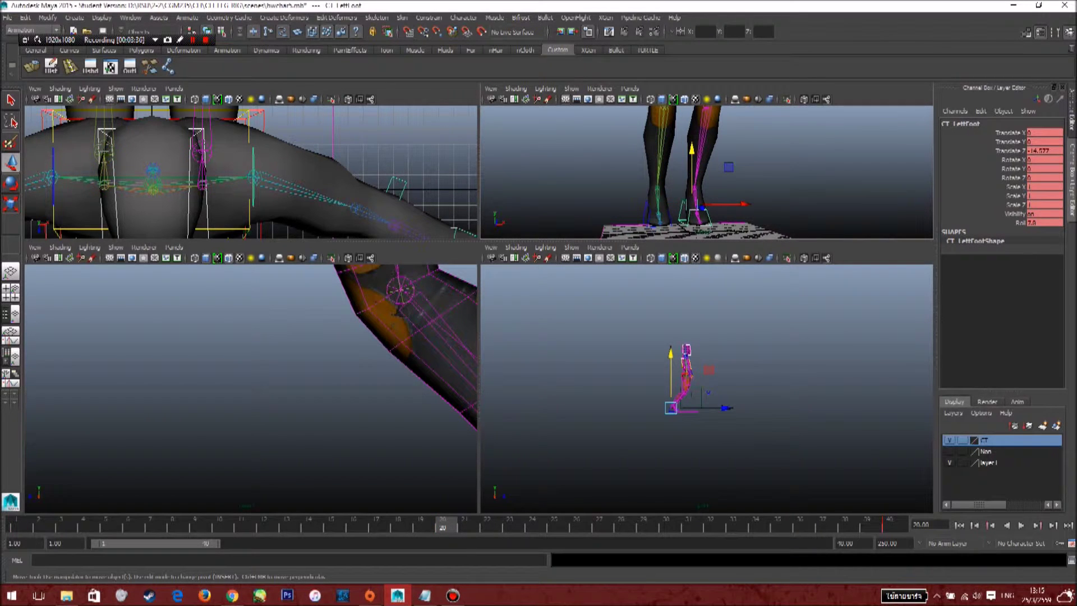
pyautogui.hotkey('alt', 'Tab')
pyautogui.doubleClick(46, 129)
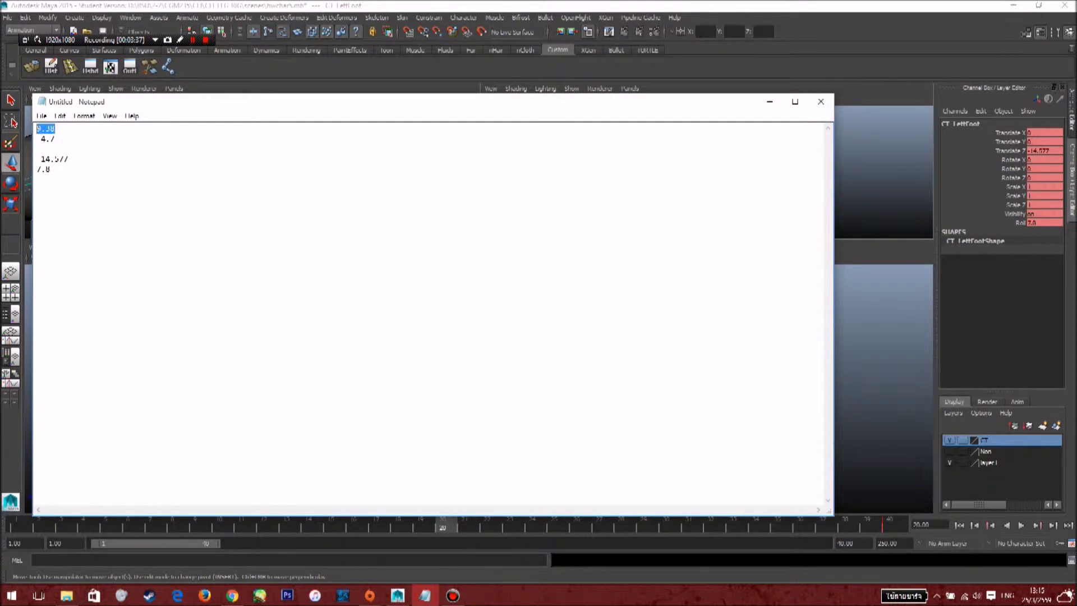
pyautogui.hotkey('alt', 'Tab')
pyautogui.click(1043, 151)
pyautogui.hotkey('alt', 'Tab')
pyautogui.hotkey('alt', 'Tab')
# Set the left foot control's Roll to -4.7 and set a keyframe for it at frame 20
pyautogui.click(1043, 222)
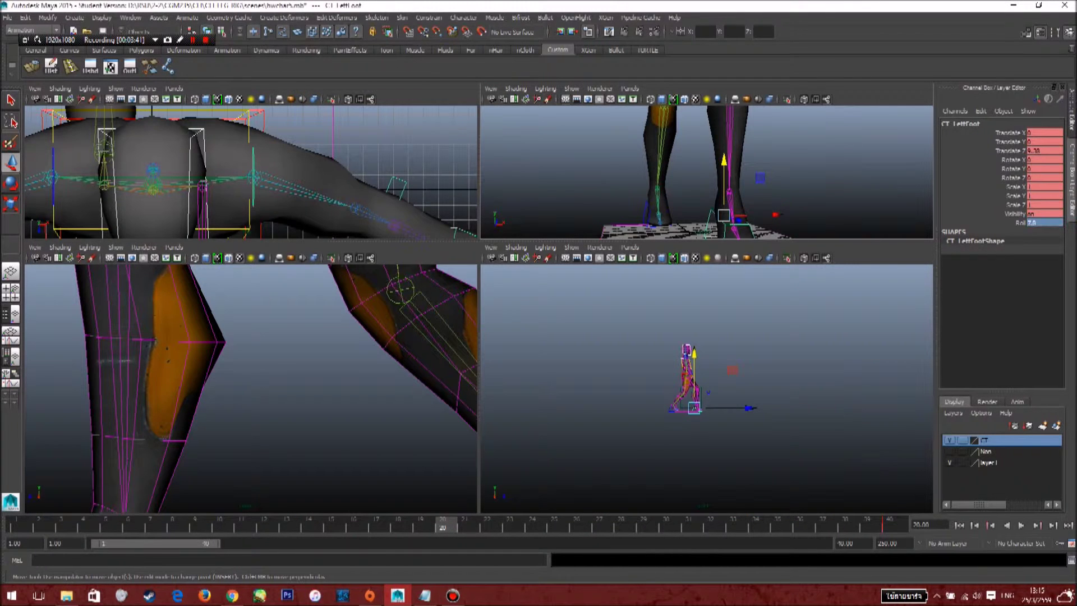
pyautogui.write('4.7')
pyautogui.press('Return')
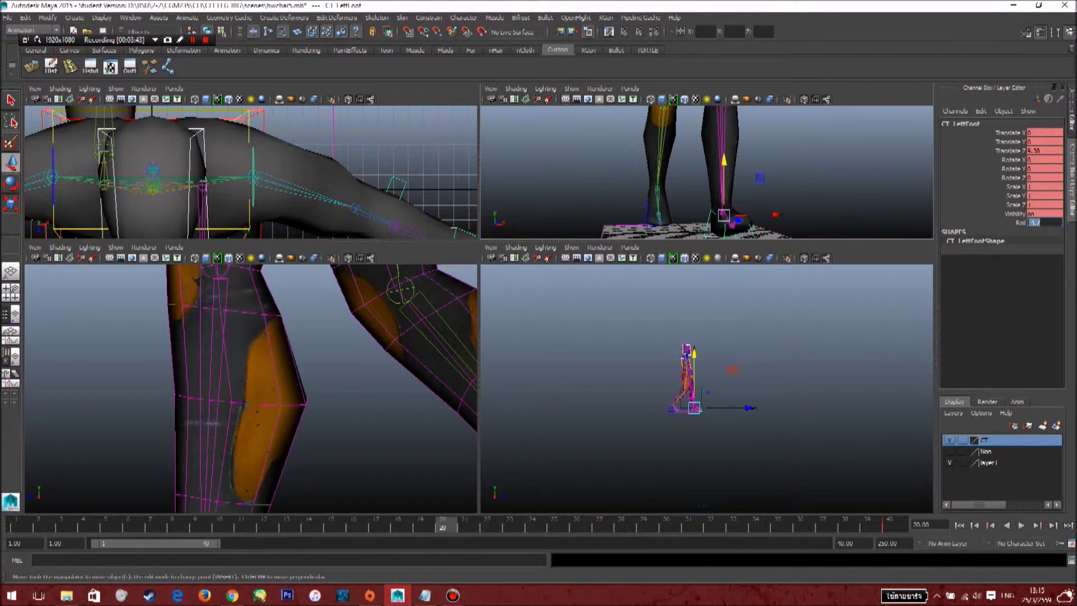
pyautogui.click(841, 173)
pyautogui.click(710, 220)
pyautogui.keyDown('alt'); pyautogui.moveTo(734, 188); pyautogui.dragTo(835, 168); pyautogui.keyUp('alt')
pyautogui.press('s')
pyautogui.scroll(-4, 786, 174)
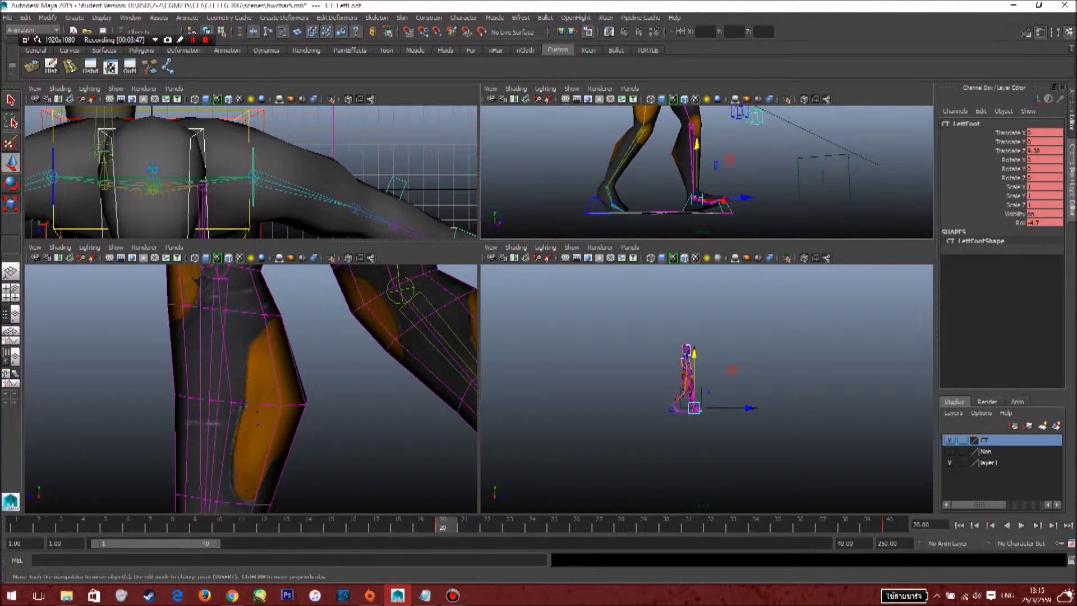
# Return to frame 1 and set the left foot control's Translate Z to the noted value -14.577
pyautogui.moveTo(88, 525); pyautogui.dragTo(17, 525)
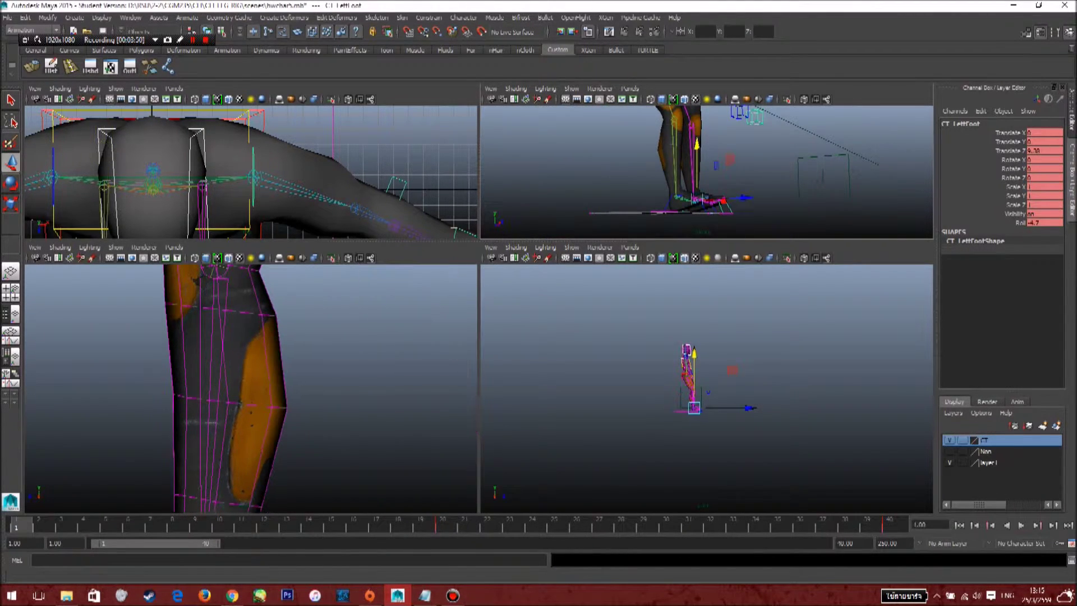
pyautogui.hotkey('alt', 'Tab')
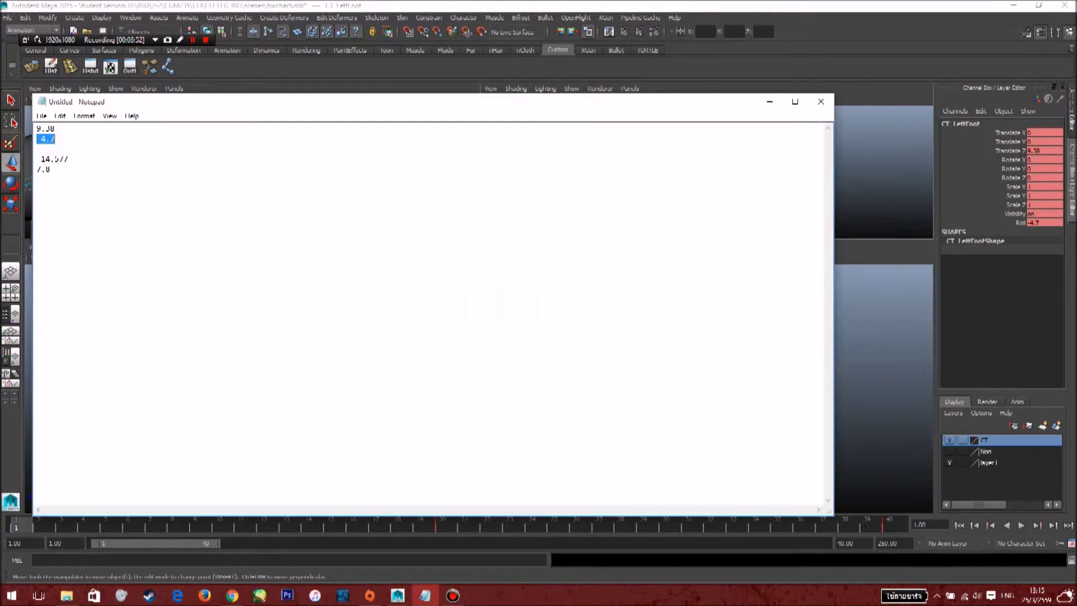
pyautogui.hotkey('shift', 'Home')
pyautogui.hotkey('alt', 'Tab')
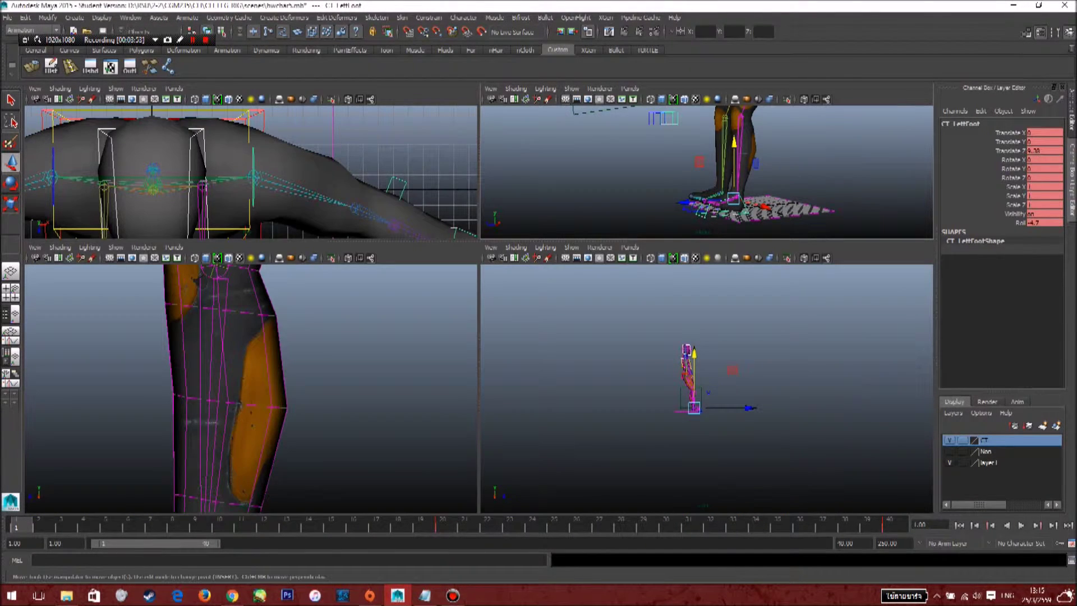
pyautogui.hotkey('ctrl', 'v')
pyautogui.press('Return')
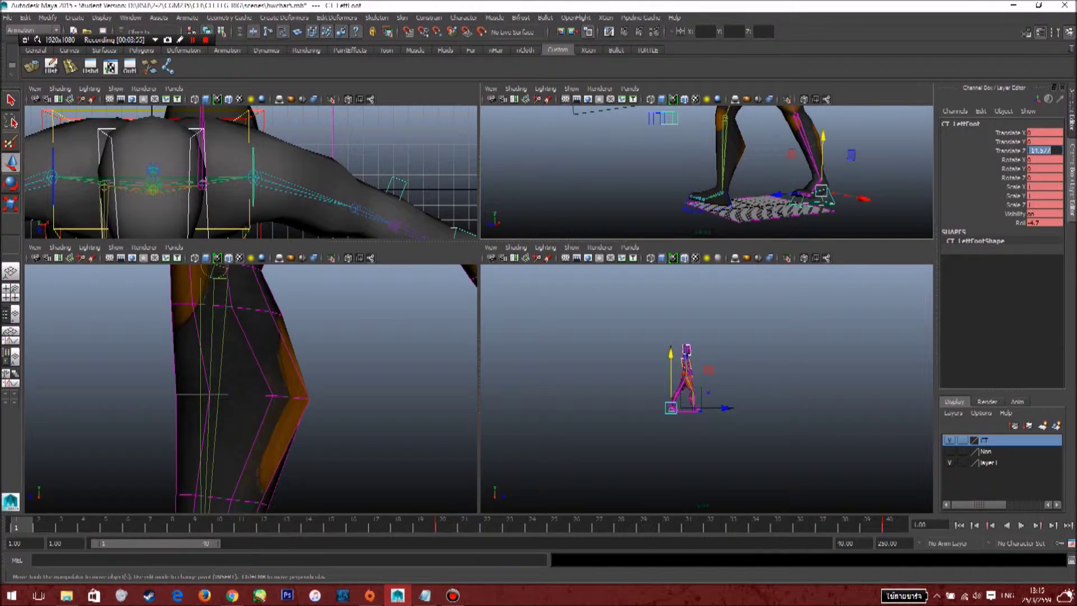
# Set the left foot control's Roll at frame 1 to the noted value 7.8
pyautogui.hotkey('alt', 'Tab')
pyautogui.press('Down')
pyautogui.hotkey('shift', 'End')
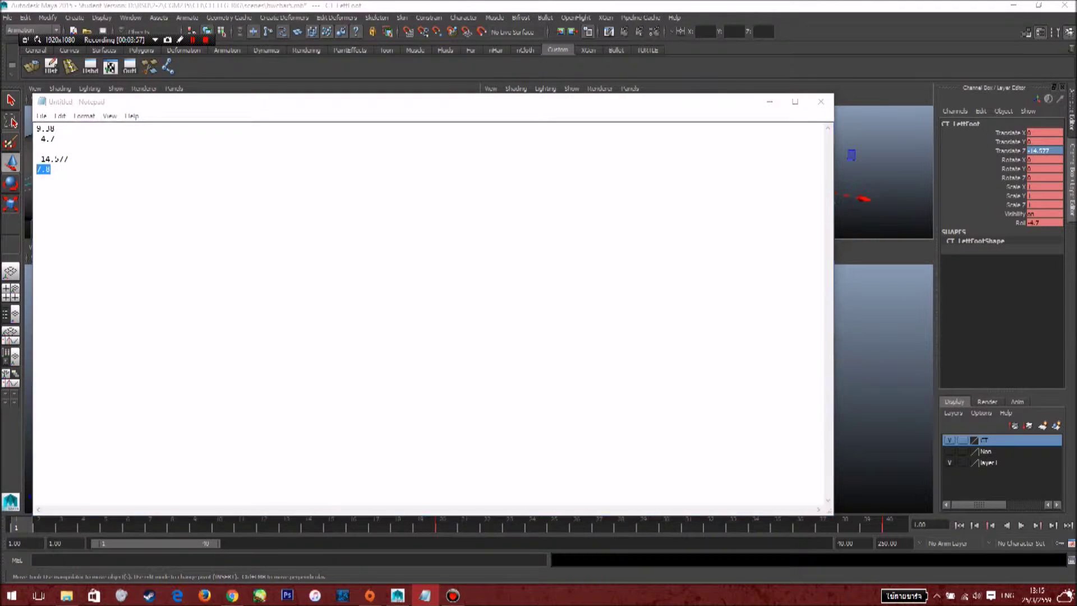
pyautogui.hotkey('alt', 'Tab')
pyautogui.click(1044, 222)
pyautogui.press('Return')
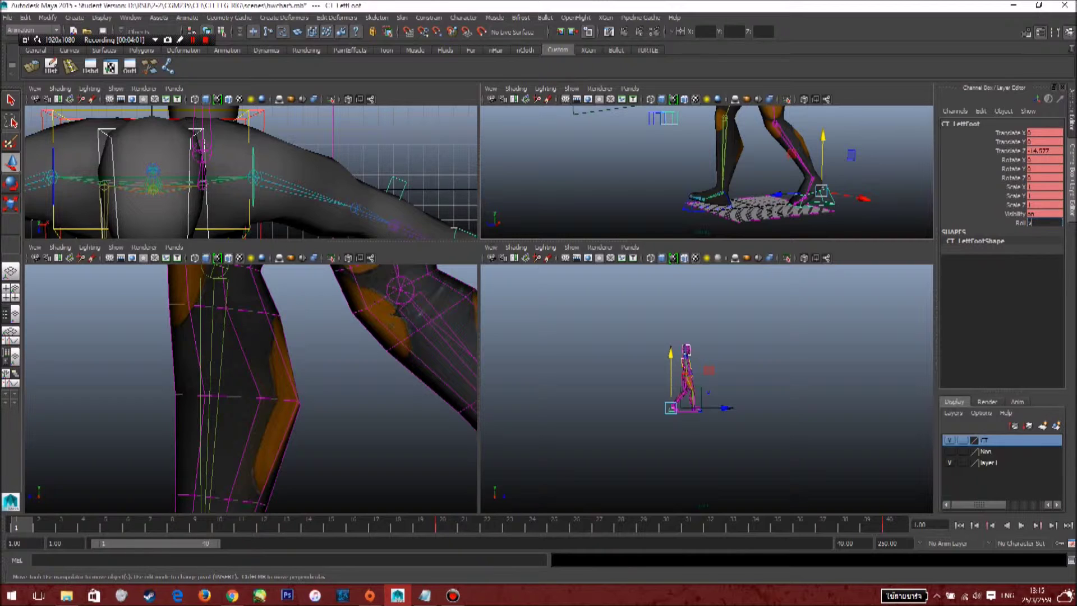
# Commit the left foot control's Roll of 7.8 at frame 1 and play the animation back from the side
pyautogui.press('Return')
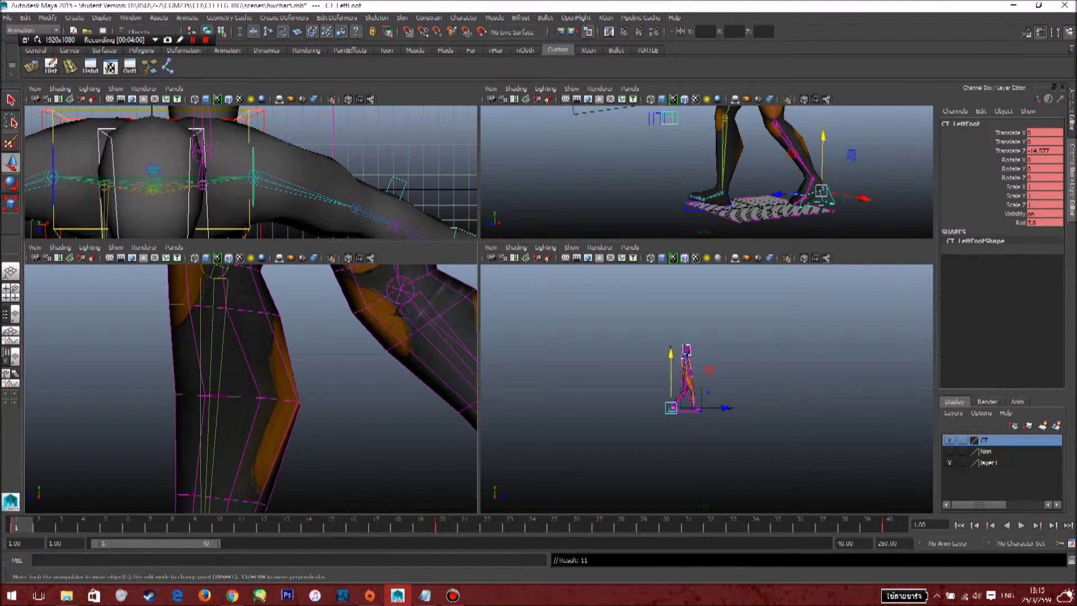
pyautogui.hotkey('alt', 'v')
pyautogui.hotkey('alt', 'v')
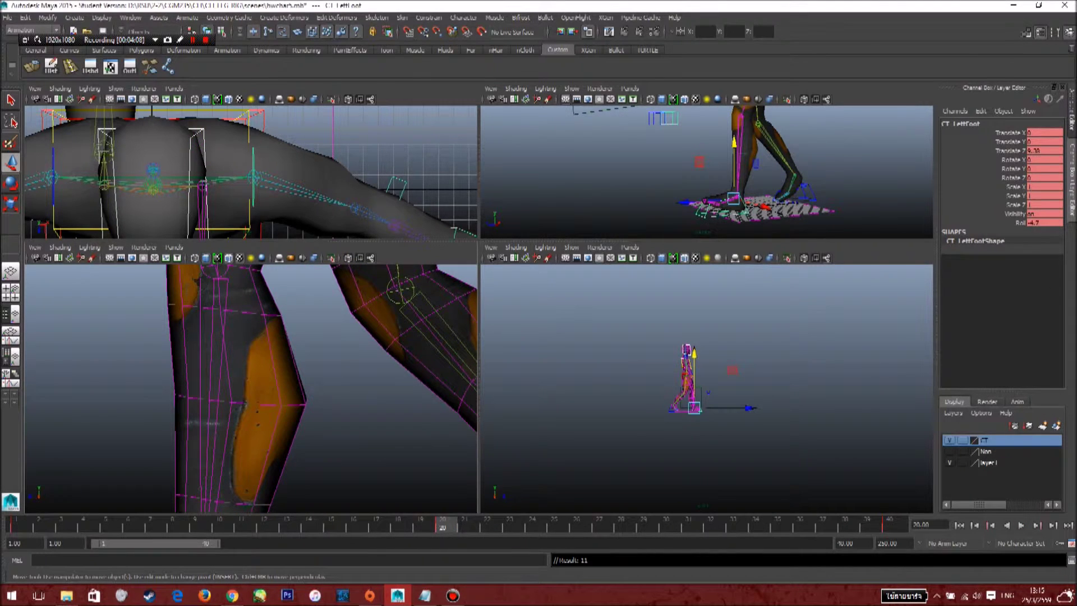
pyautogui.keyDown('alt'); pyautogui.moveTo(622, 174); pyautogui.dragTo(875, 169); pyautogui.keyUp('alt')
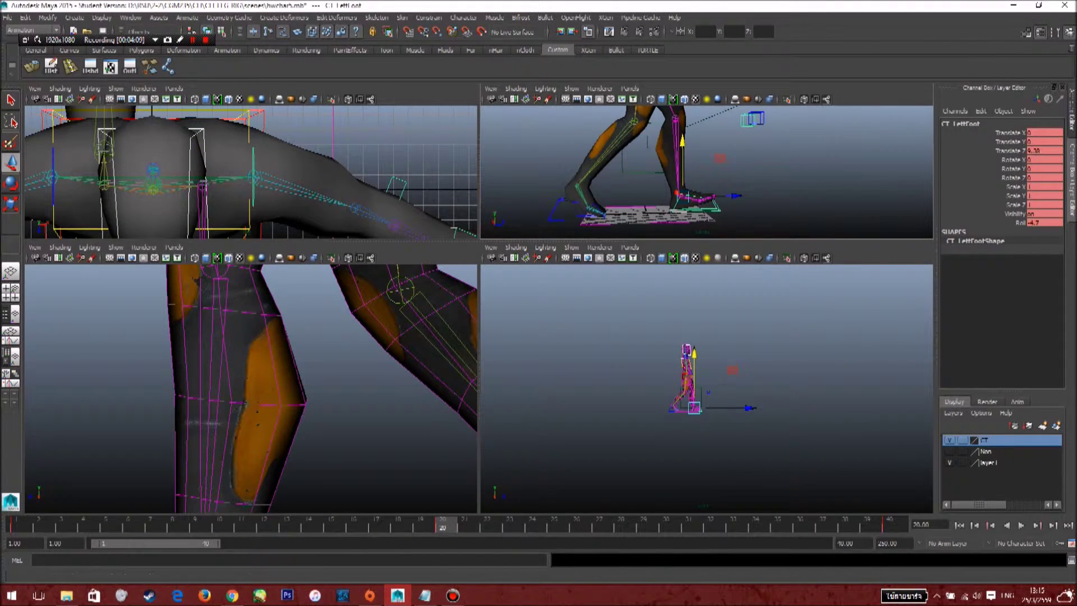
pyautogui.hotkey('alt', 'v')
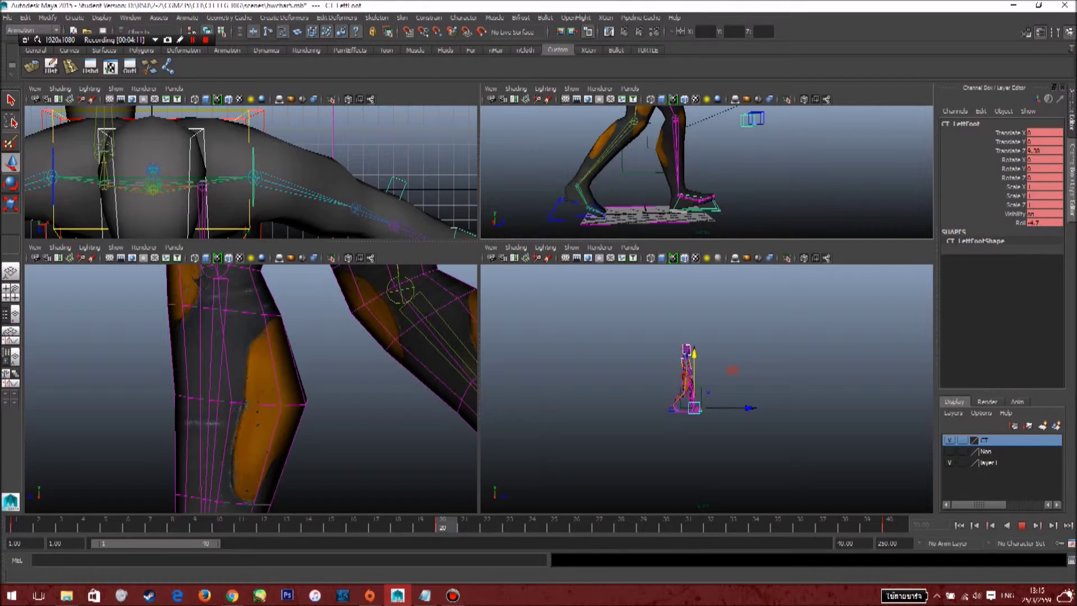
pyautogui.hotkey('alt', 'v')
# Copy the left foot control's key from frame 1 and paste it at frame 40
pyautogui.rightClick(20, 524)
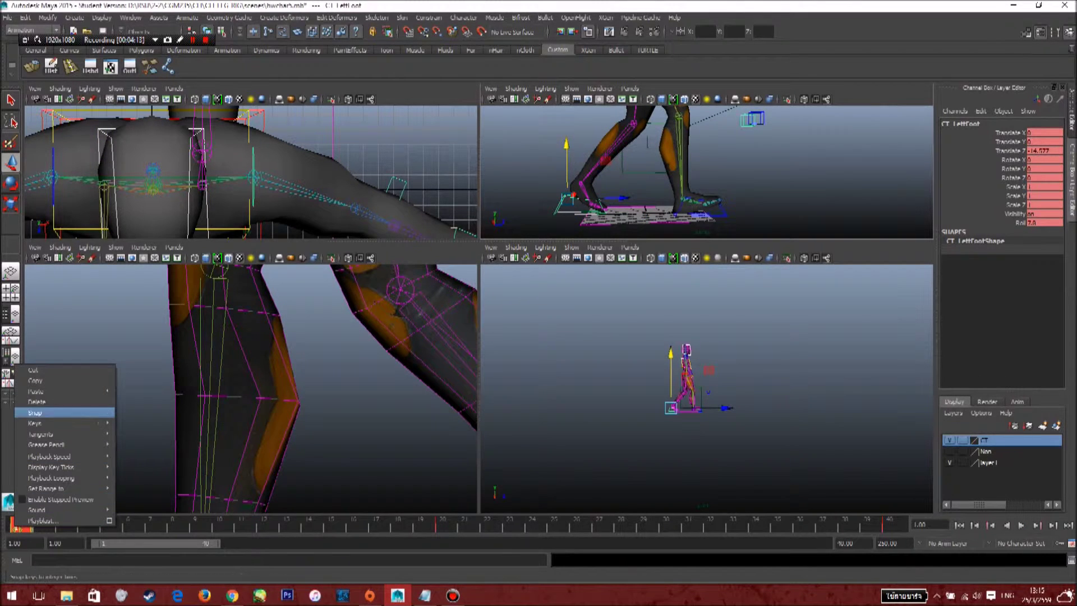
pyautogui.click(35, 380)
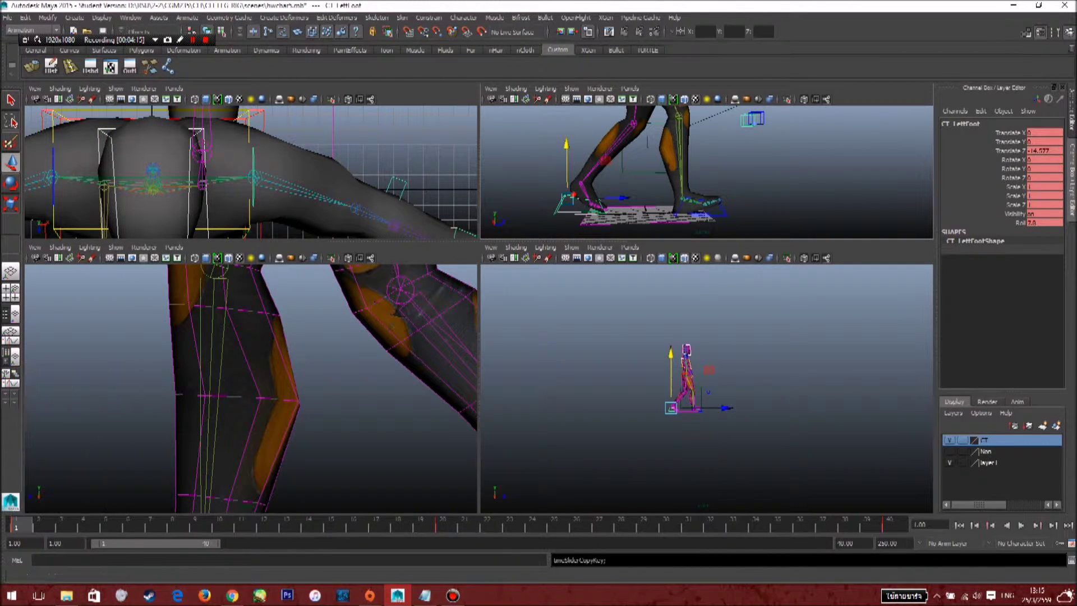
pyautogui.click(892, 525)
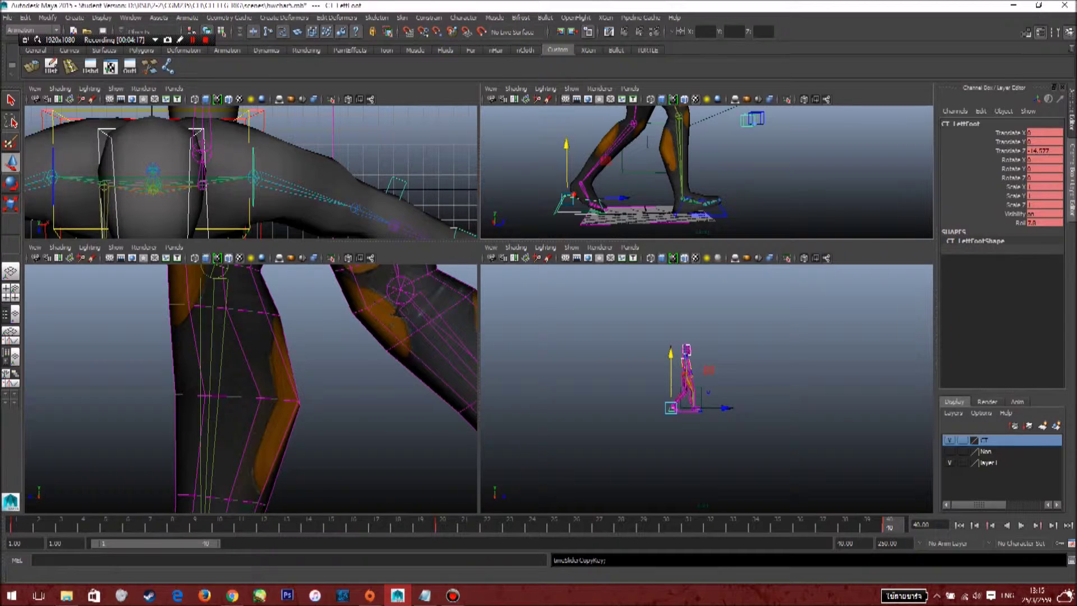
pyautogui.rightClick(889, 525)
pyautogui.moveTo(937, 400)
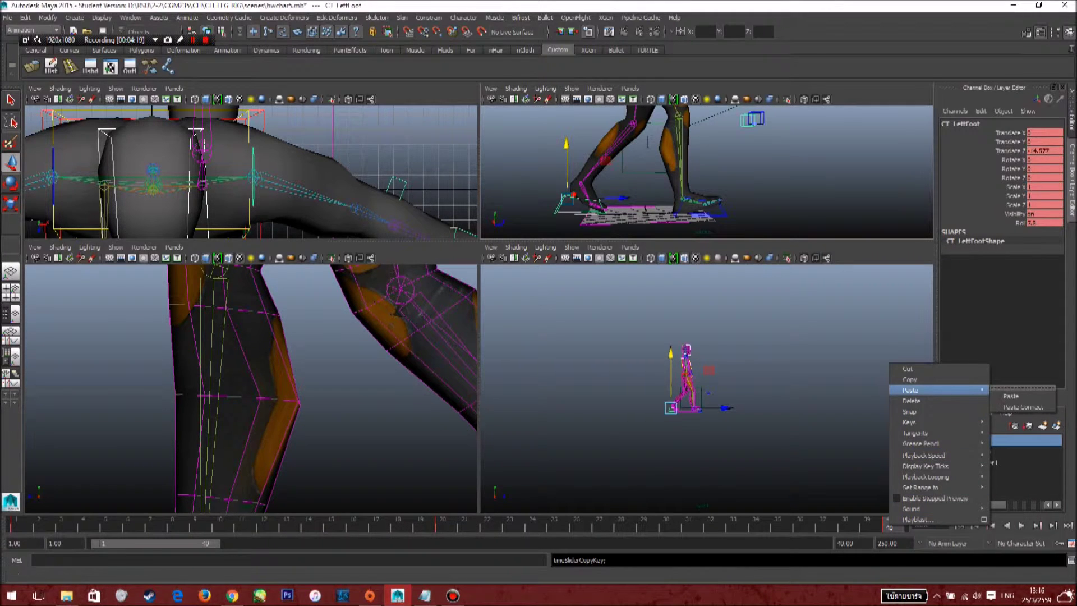
pyautogui.click(1021, 396)
# Try pasting the left foot's copied key onto the right foot control at frame 40, and undo it
pyautogui.click(722, 209)
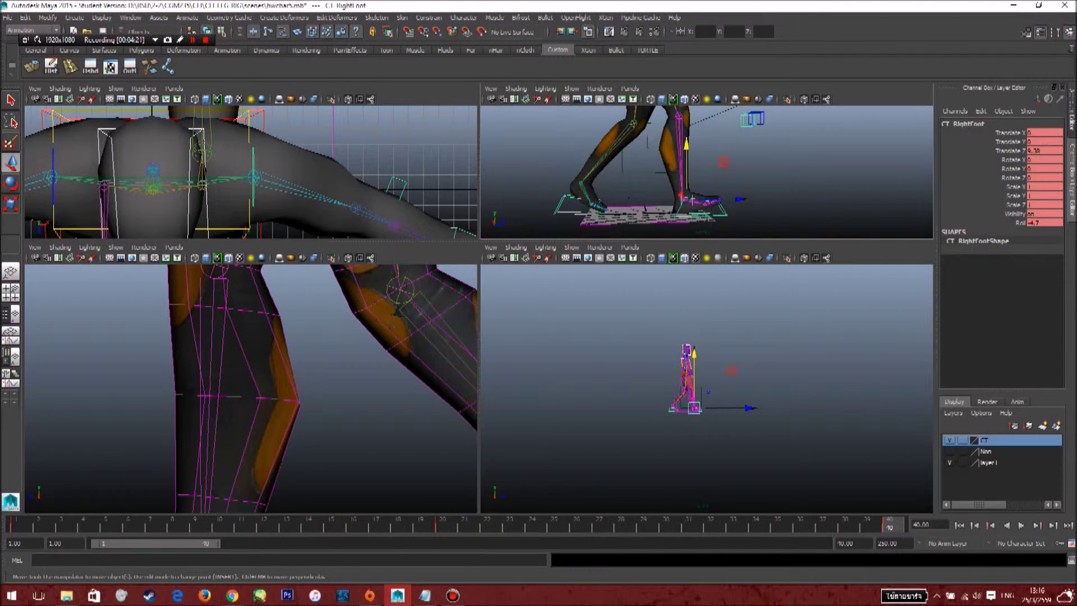
pyautogui.rightClick(898, 524)
pyautogui.moveTo(936, 390)
pyautogui.click(1019, 396)
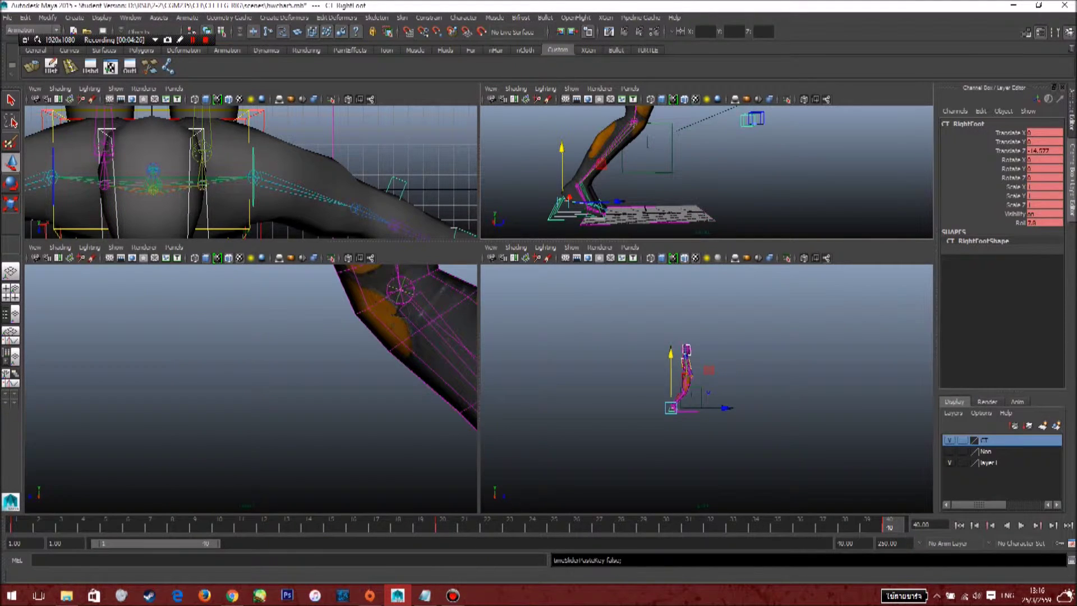
pyautogui.hotkey('ctrl', 'z')
# Deselect the controls and play the walk back to check the leg motion, then frame the whole body
pyautogui.click(808, 176)
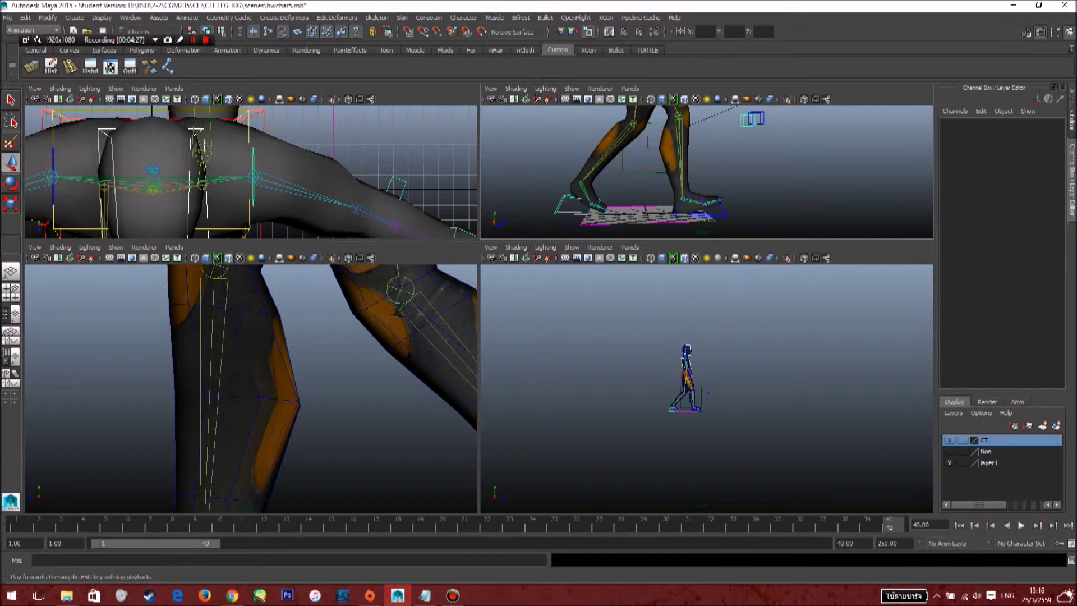
pyautogui.click(1022, 526)
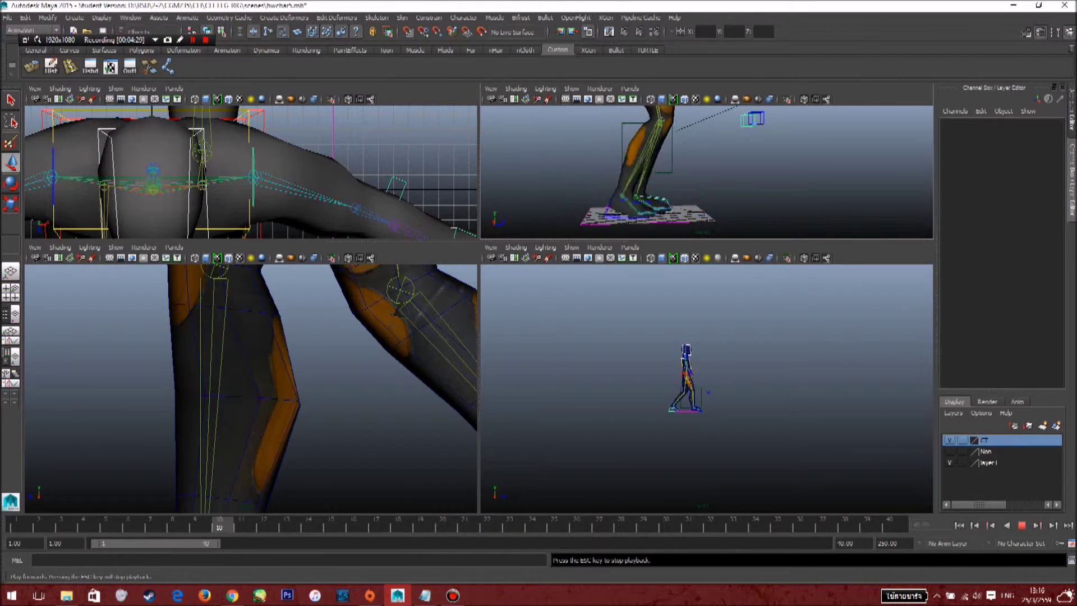
pyautogui.press('Escape')
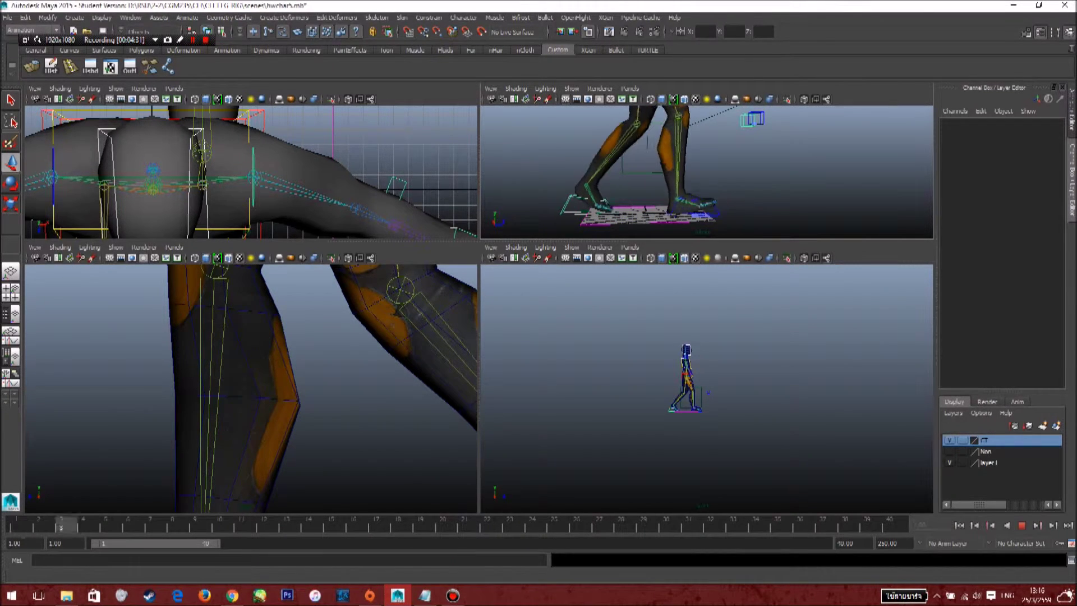
pyautogui.click(722, 212)
pyautogui.scroll(-4, 723, 185)
pyautogui.keyDown('alt'); pyautogui.moveTo(723, 152); pyautogui.dragTo(717, 220, button='middle'); pyautogui.keyUp('alt')
pyautogui.click(741, 194)
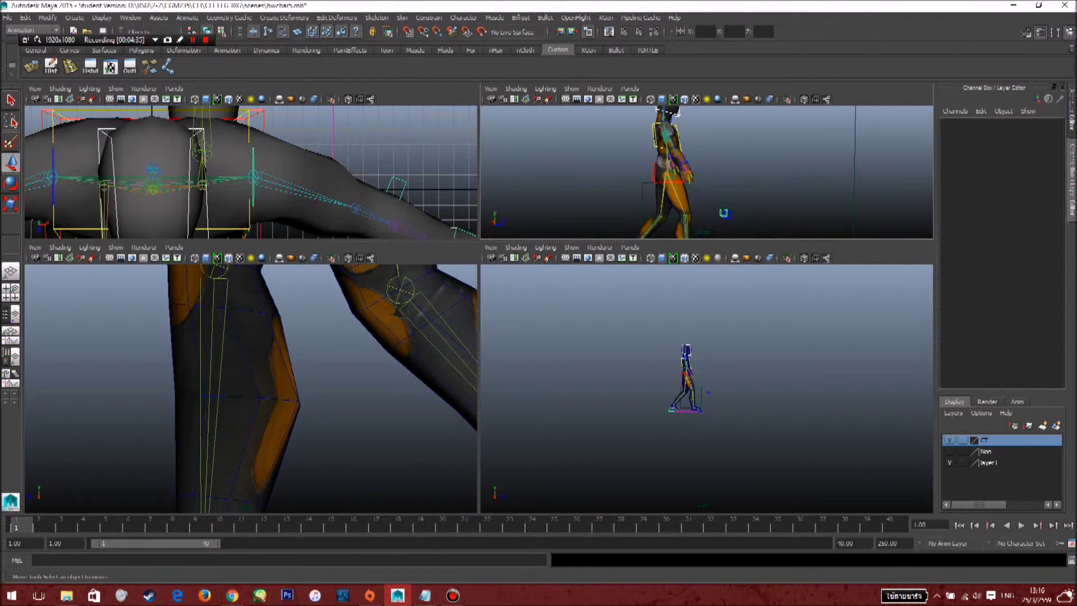
# Try lowering the root control at frame 1 to a Translate Y of about -1.51, and undo the move
pyautogui.click(671, 182)
pyautogui.scroll(5, 673, 180)
pyautogui.moveTo(606, 119); pyautogui.dragTo(607, 120)
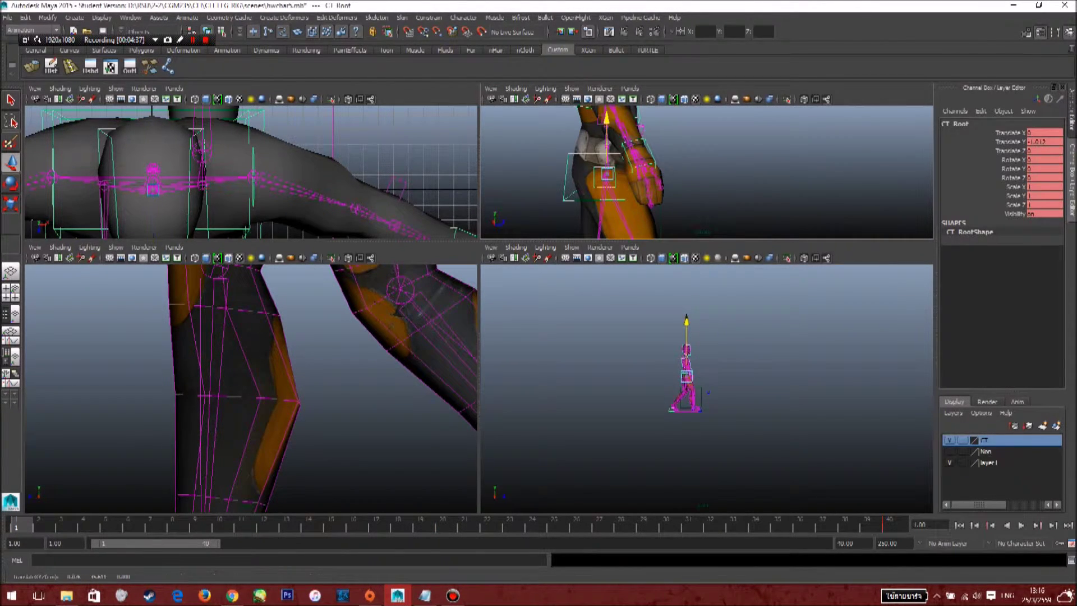
pyautogui.moveTo(686, 337); pyautogui.dragTo(686, 340)
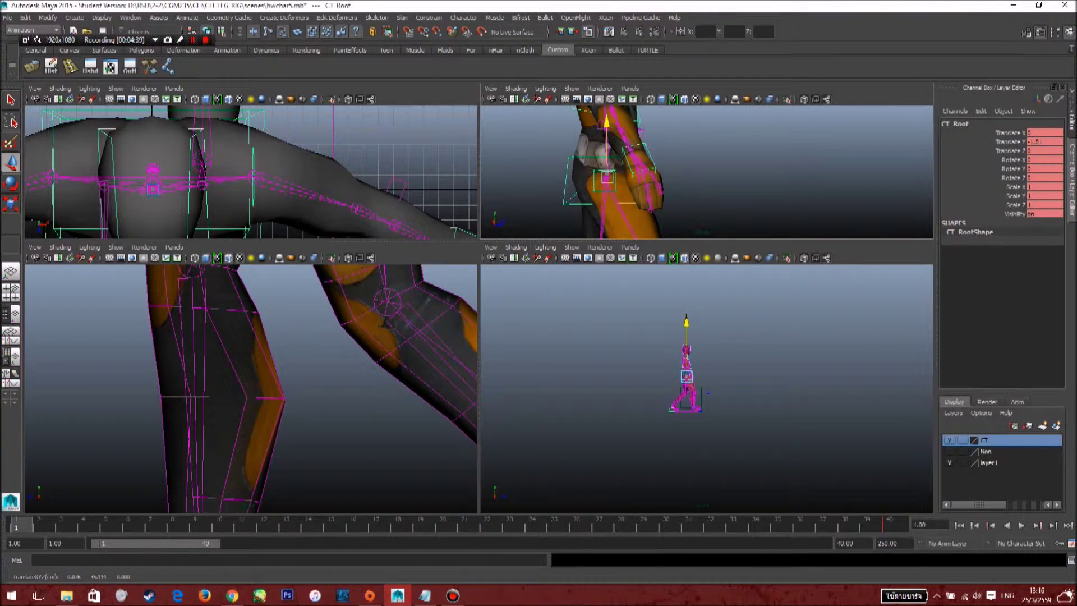
pyautogui.hotkey('ctrl', 'z')
# Set a keyframe for the root control at frame 20
pyautogui.scroll(-4, 707, 172)
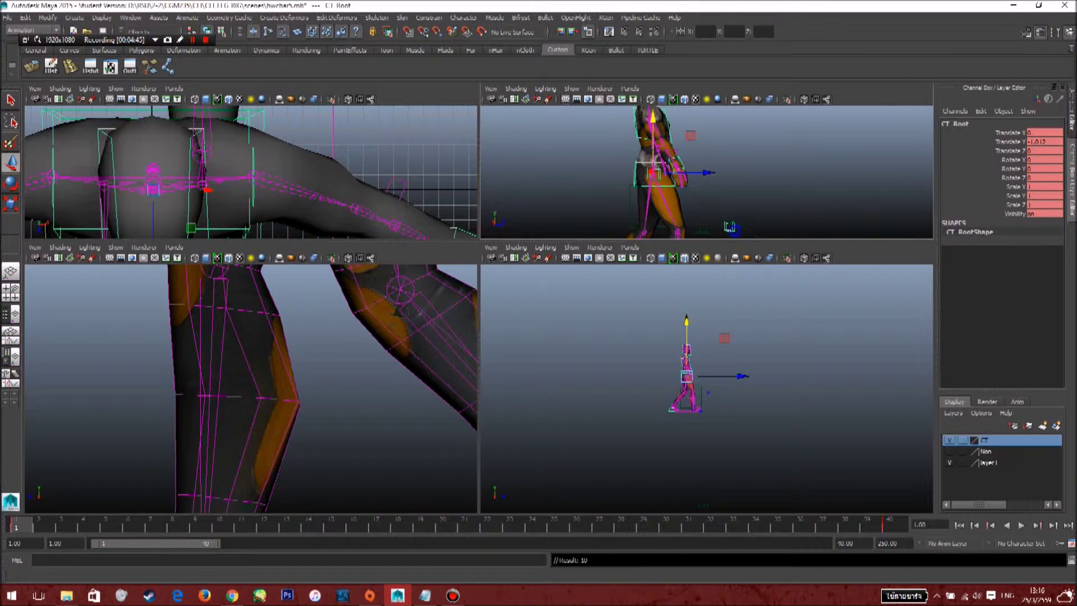
pyautogui.click(445, 526)
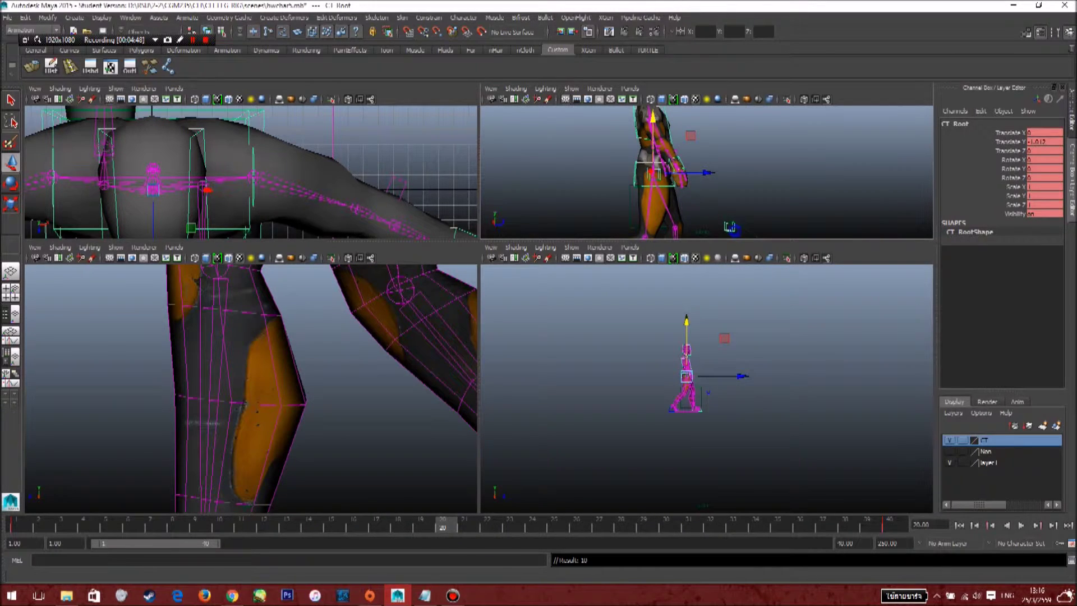
pyautogui.press('w')
pyautogui.click(729, 227)
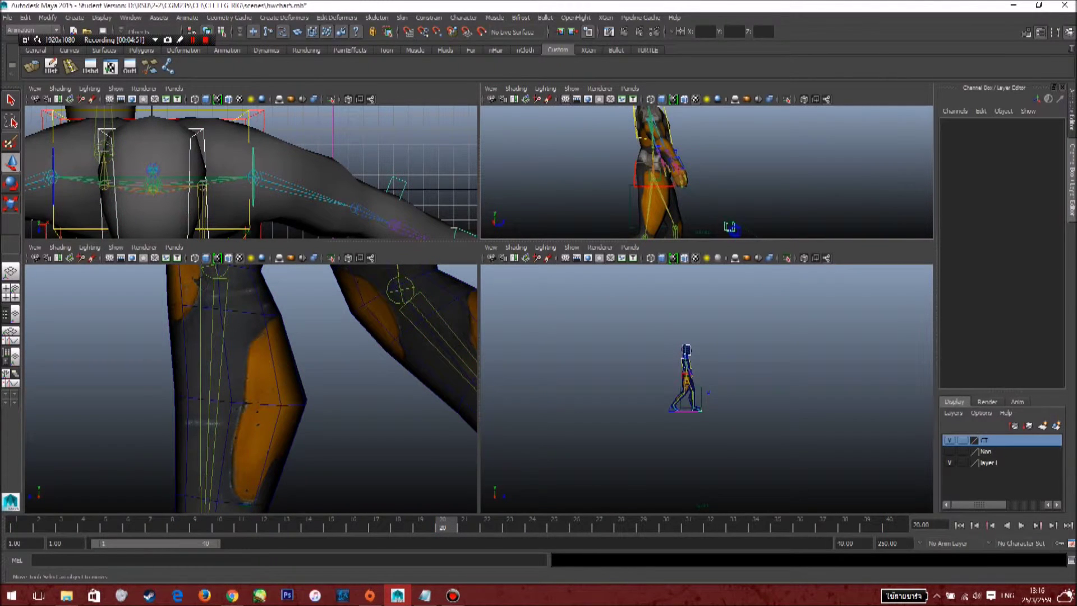
# Select the root control at the hips and set its Translate Y at frame 10 to 0.5
pyautogui.click(645, 186)
pyautogui.scroll(4, 645, 186)
pyautogui.keyDown('alt'); pyautogui.moveTo(684, 185); pyautogui.dragTo(577, 187); pyautogui.keyUp('alt')
pyautogui.click(578, 187)
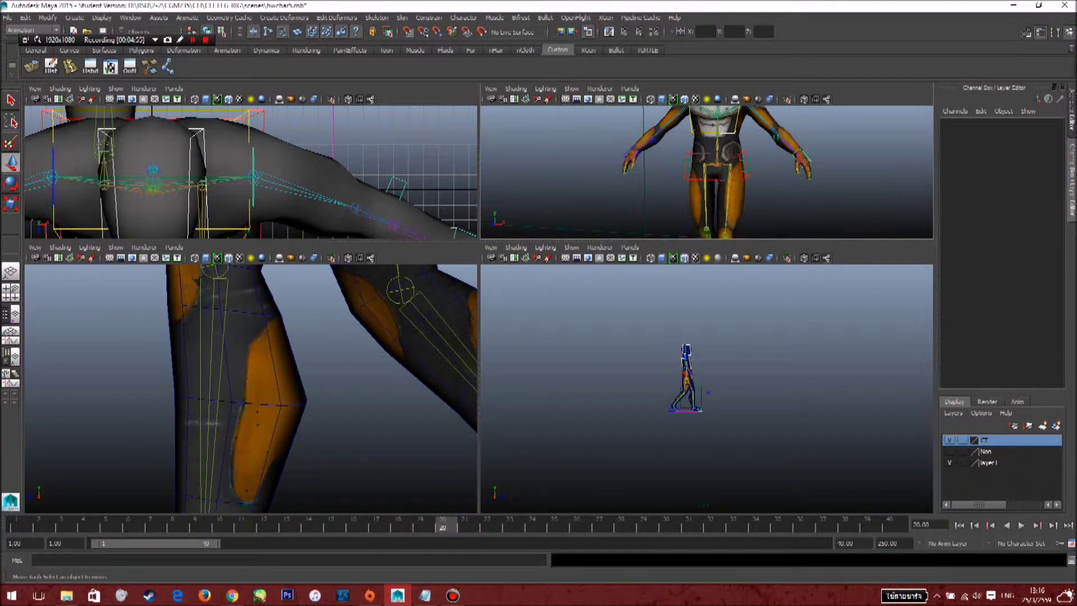
pyautogui.click(747, 168)
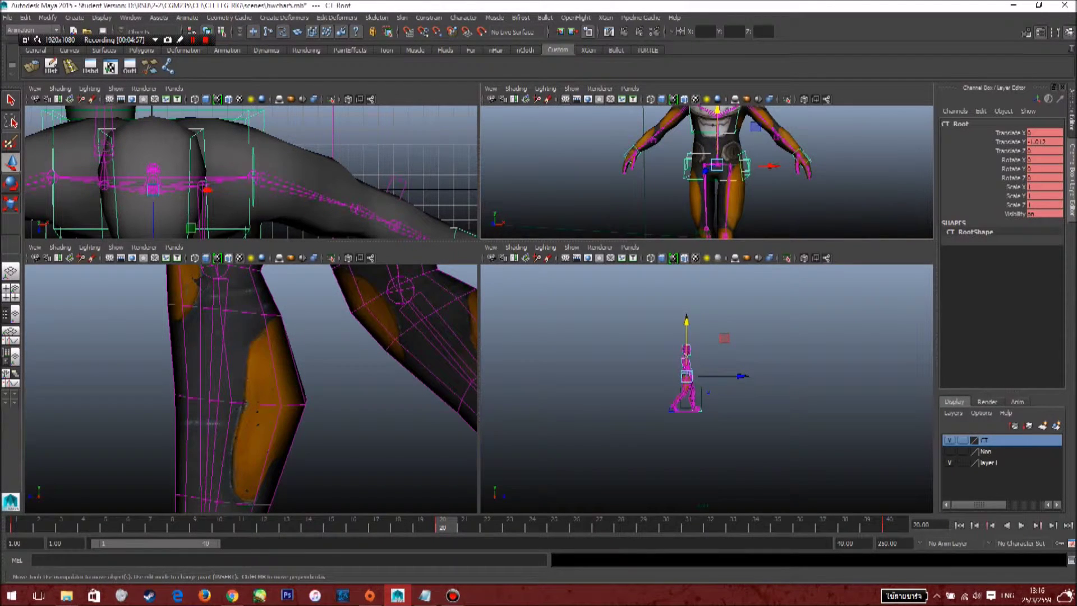
pyautogui.click(220, 526)
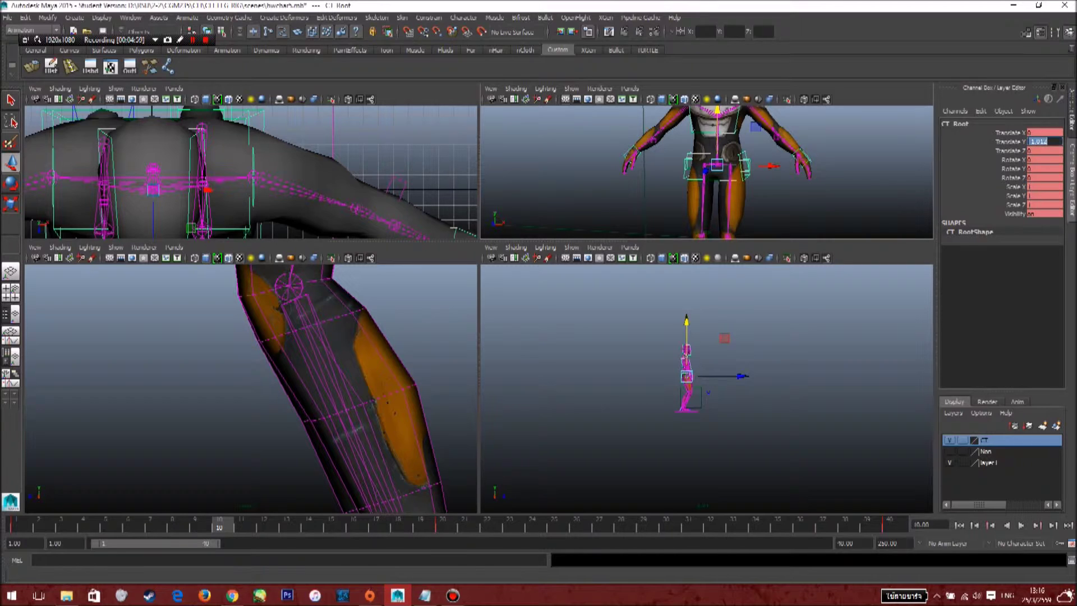
pyautogui.write('.5')
pyautogui.press('Return')
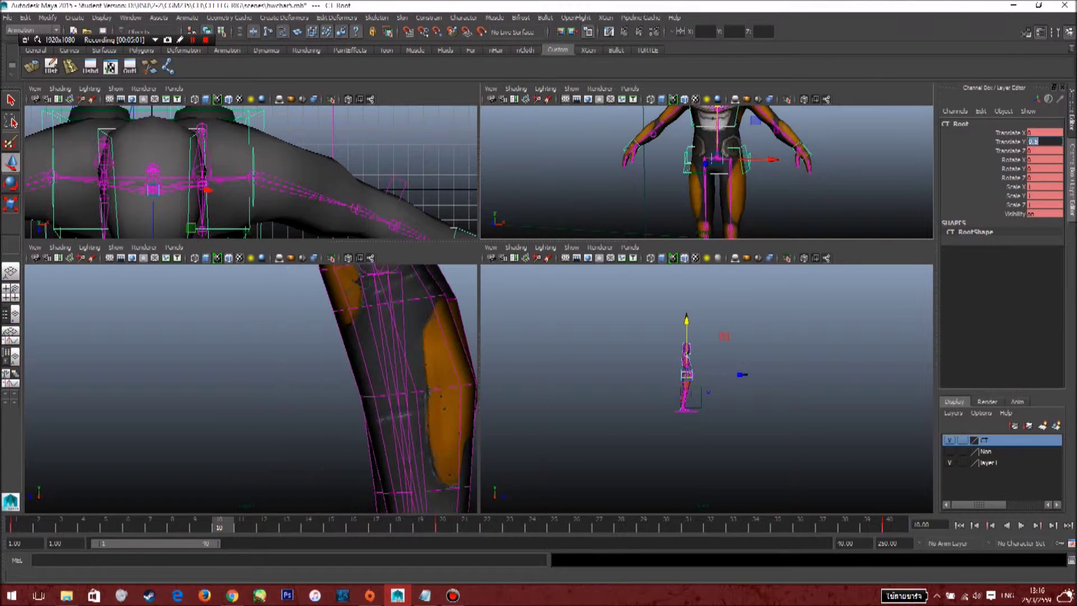
# Check the raised body from the side and set a keyframe for the root control at frame 10
pyautogui.scroll(-5, 706, 172)
pyautogui.keyDown('alt'); pyautogui.moveTo(662, 172); pyautogui.dragTo(802, 173); pyautogui.keyUp('alt')
pyautogui.click(797, 172)
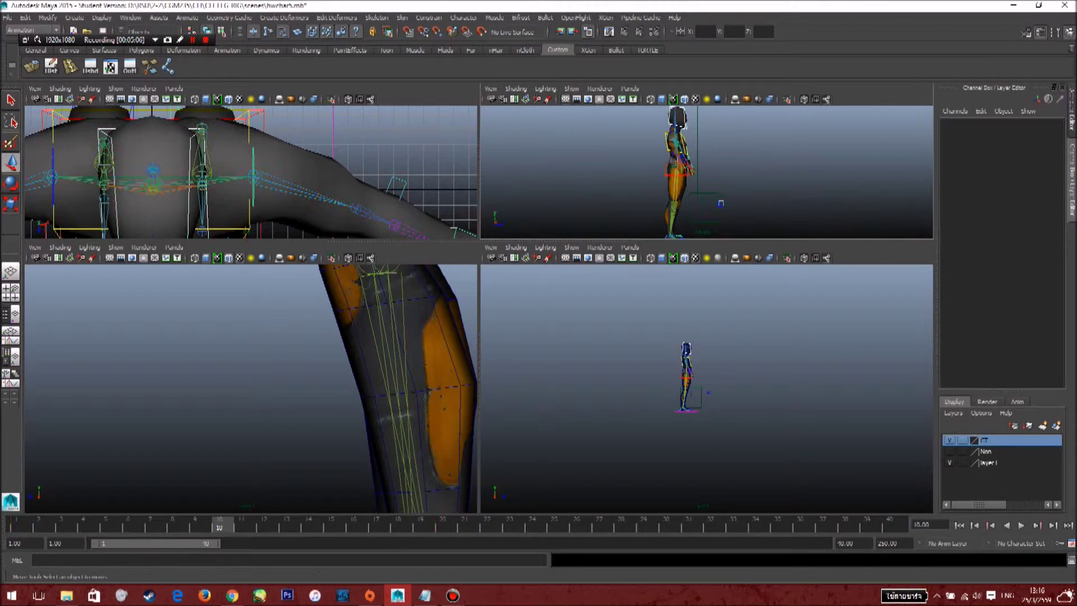
pyautogui.hotkey('ctrl', 'z')
pyautogui.scroll(5, 706, 171)
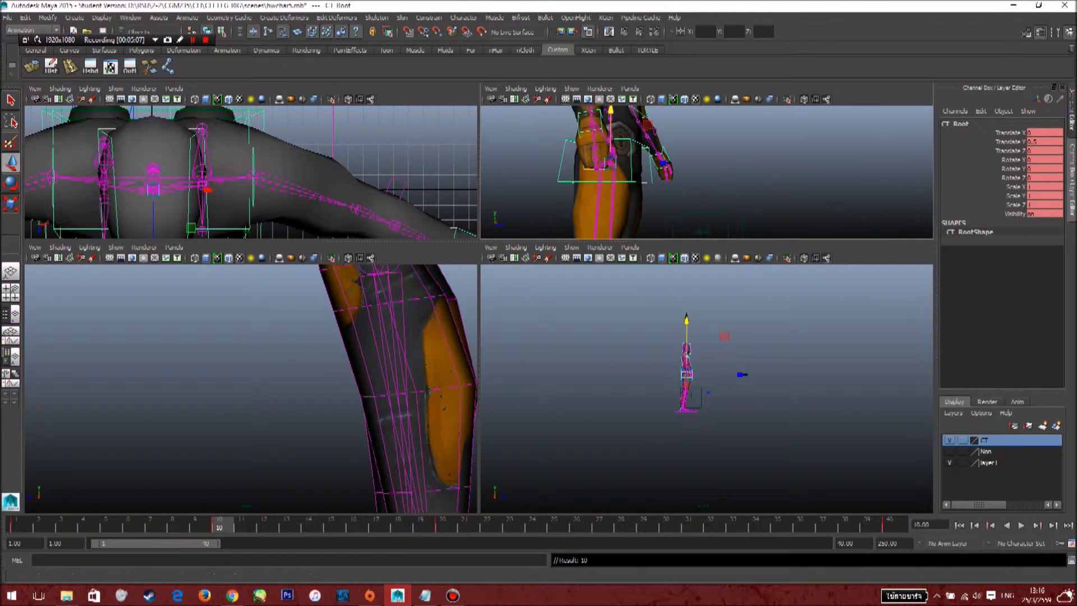
# Play the animation from frame 1 to check the root's vertical motion
pyautogui.moveTo(220, 525); pyautogui.dragTo(20, 525)
pyautogui.scroll(-5, 706, 172)
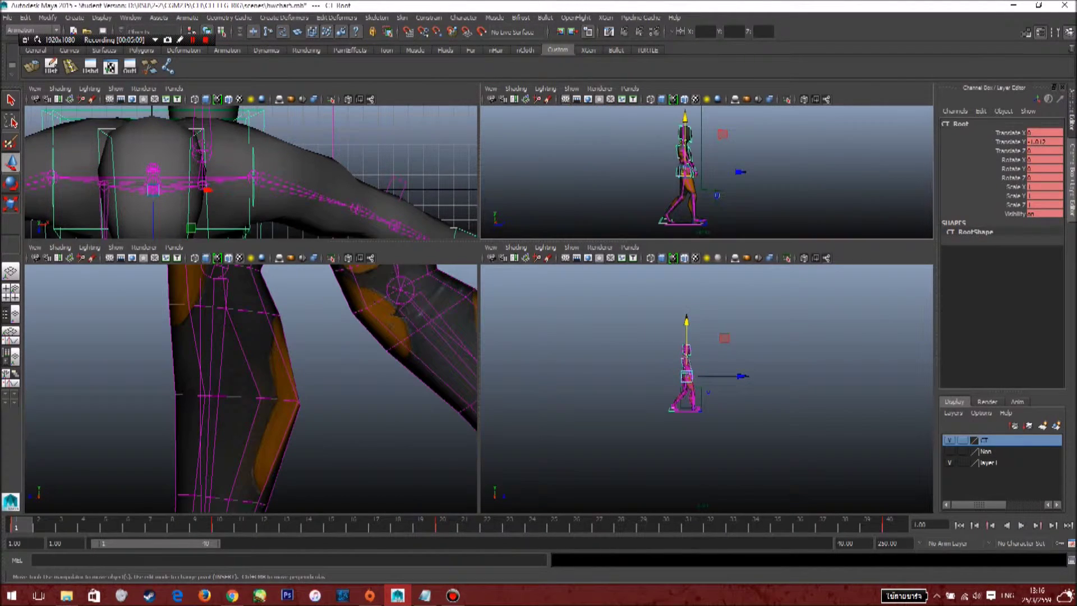
pyautogui.hotkey('alt', 'v')
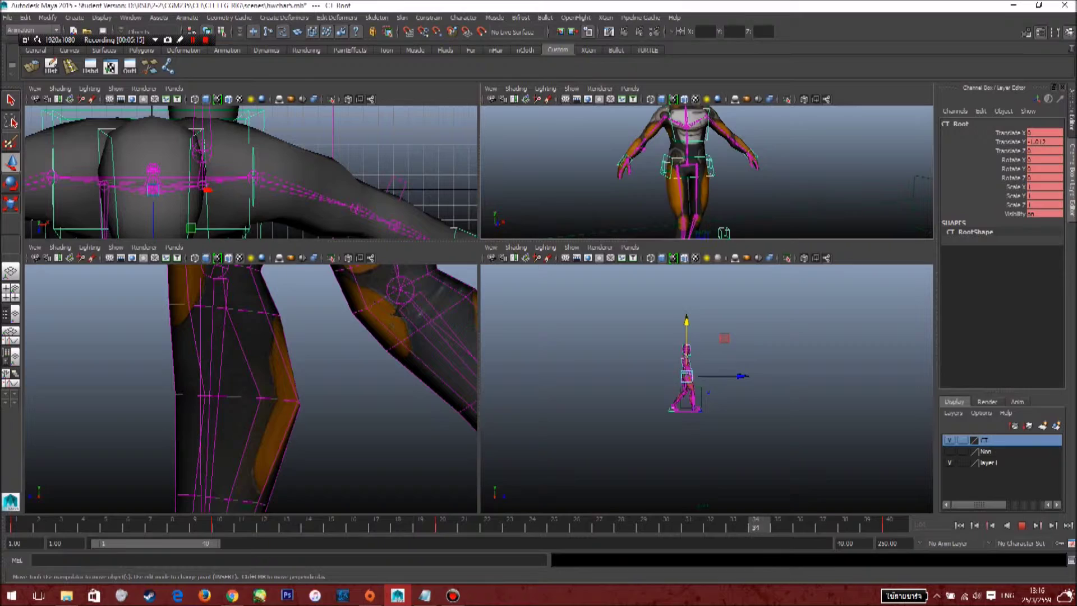
pyautogui.press('Escape')
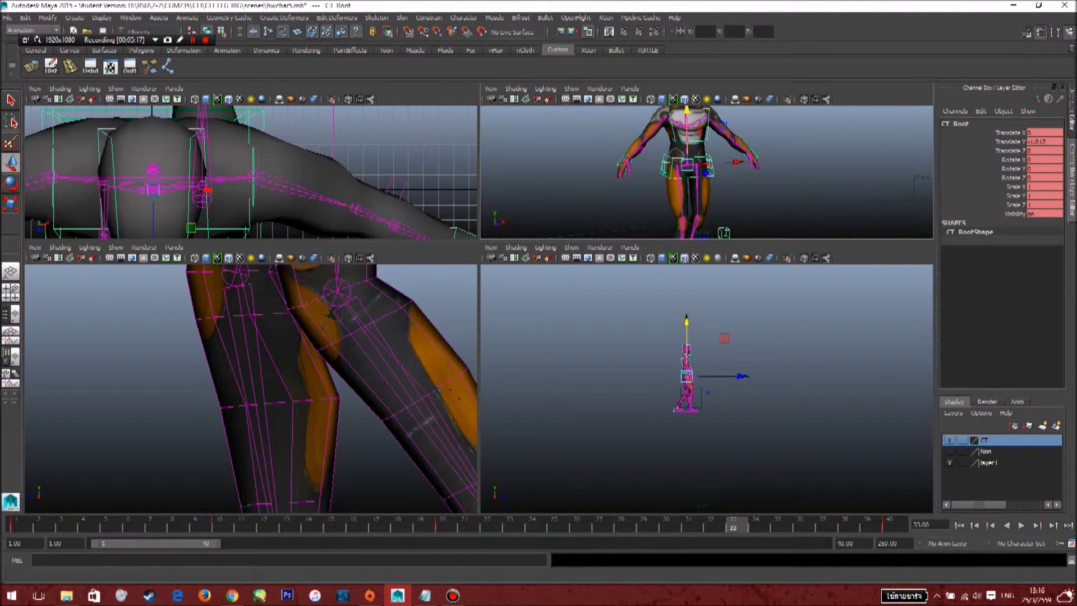
# Copy the root control's key from frame 10 and paste it at frame 30
pyautogui.click(218, 526)
pyautogui.rightClick(218, 526)
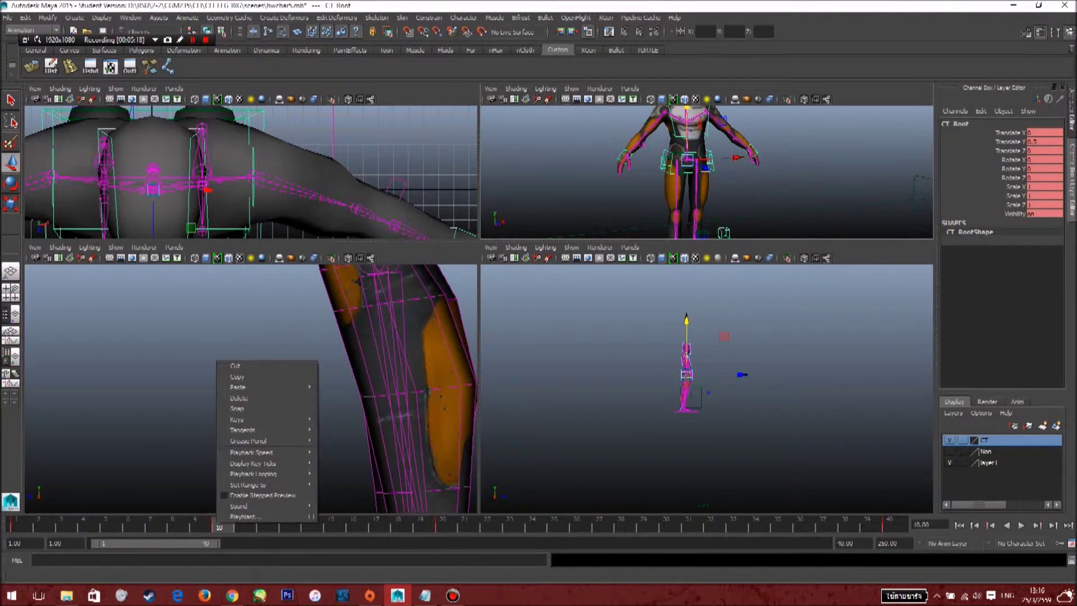
pyautogui.keyDown('shift'); pyautogui.click(221, 525); pyautogui.keyUp('shift')
pyautogui.rightClick(224, 522)
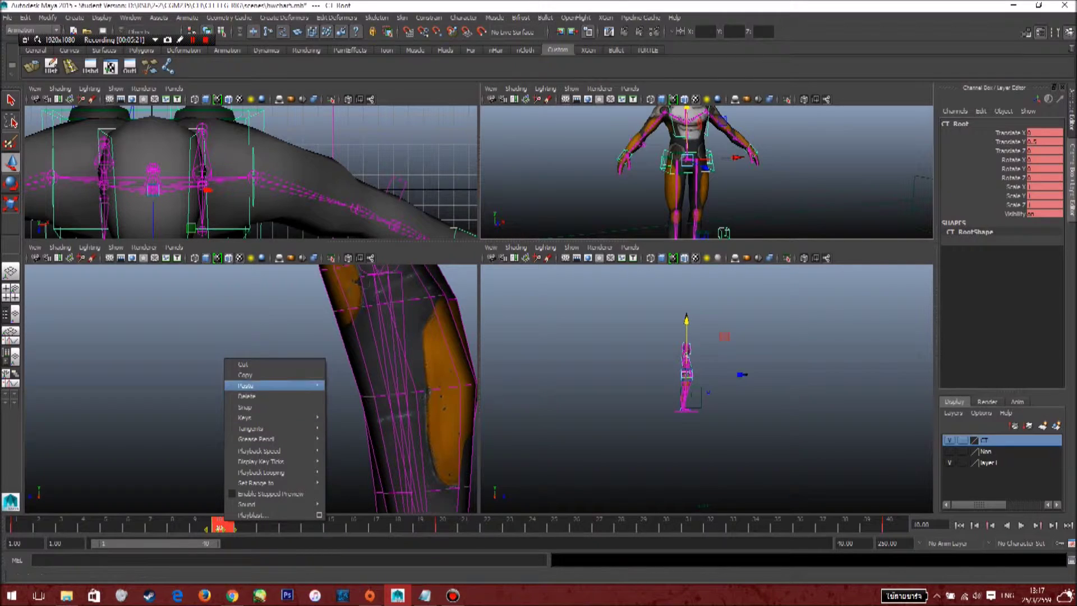
pyautogui.click(245, 374)
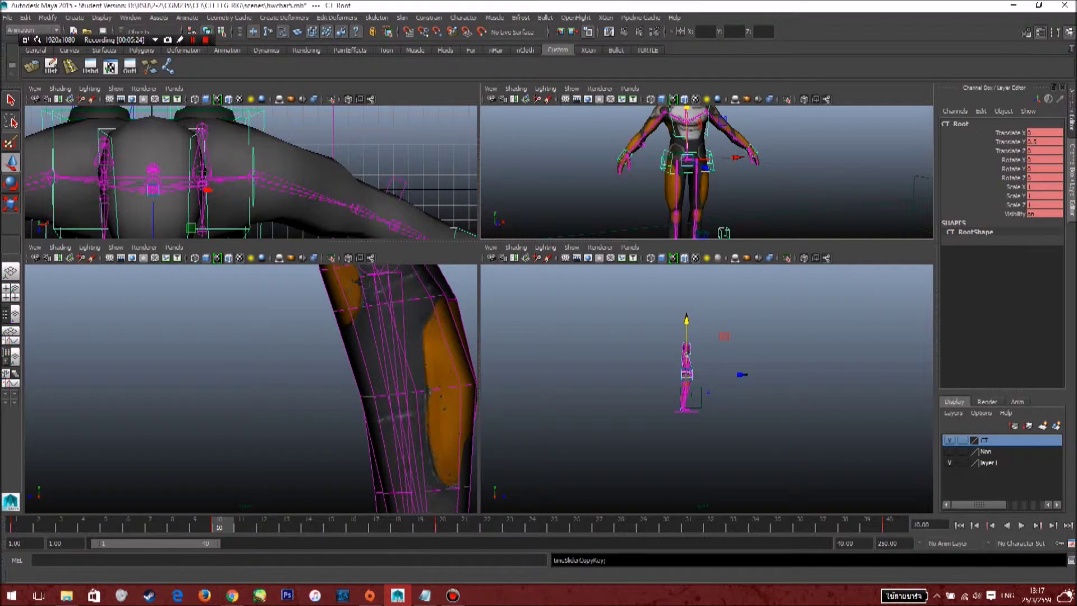
pyautogui.click(665, 526)
pyautogui.rightClick(666, 526)
pyautogui.moveTo(729, 390)
pyautogui.click(791, 391)
# Deselect the root control and play the full 40-frame walk cycle, examining the body's rise and fall
pyautogui.scroll(-5, 796, 163)
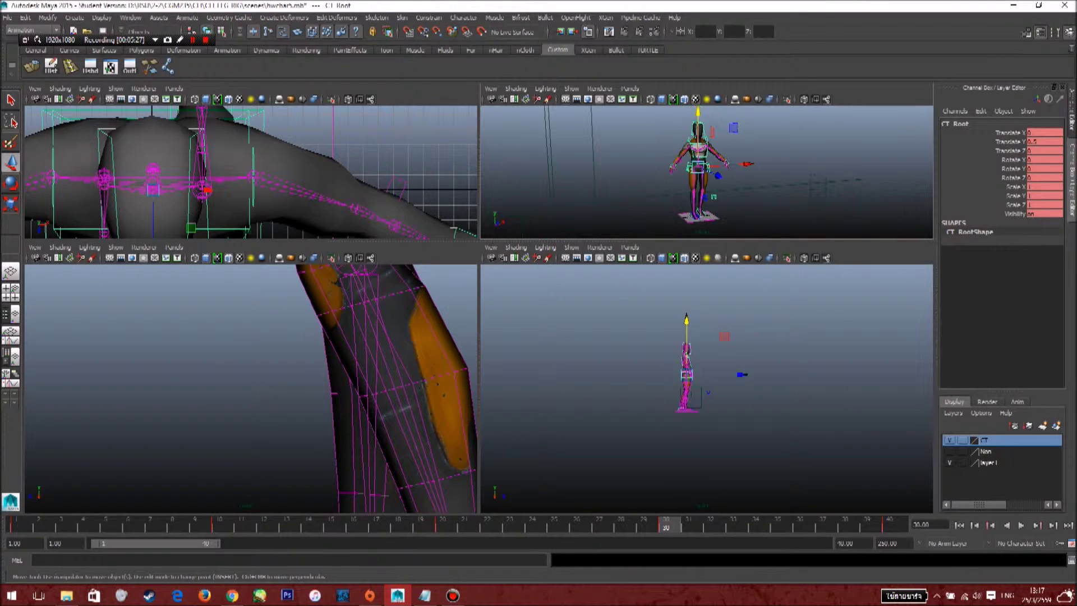
pyautogui.click(796, 163)
pyautogui.click(1021, 525)
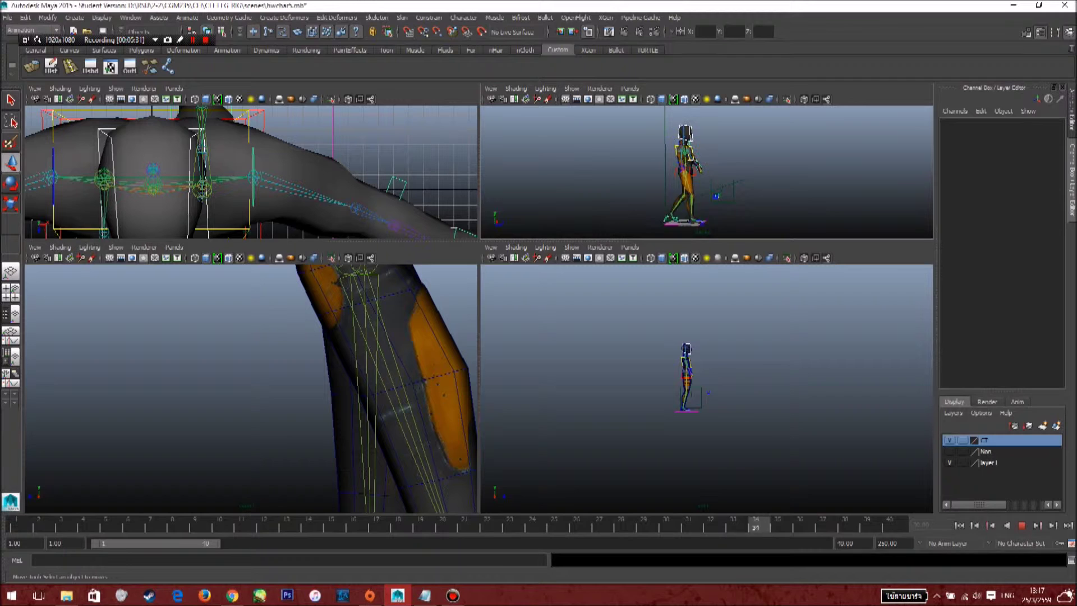
pyautogui.scroll(5, 706, 171)
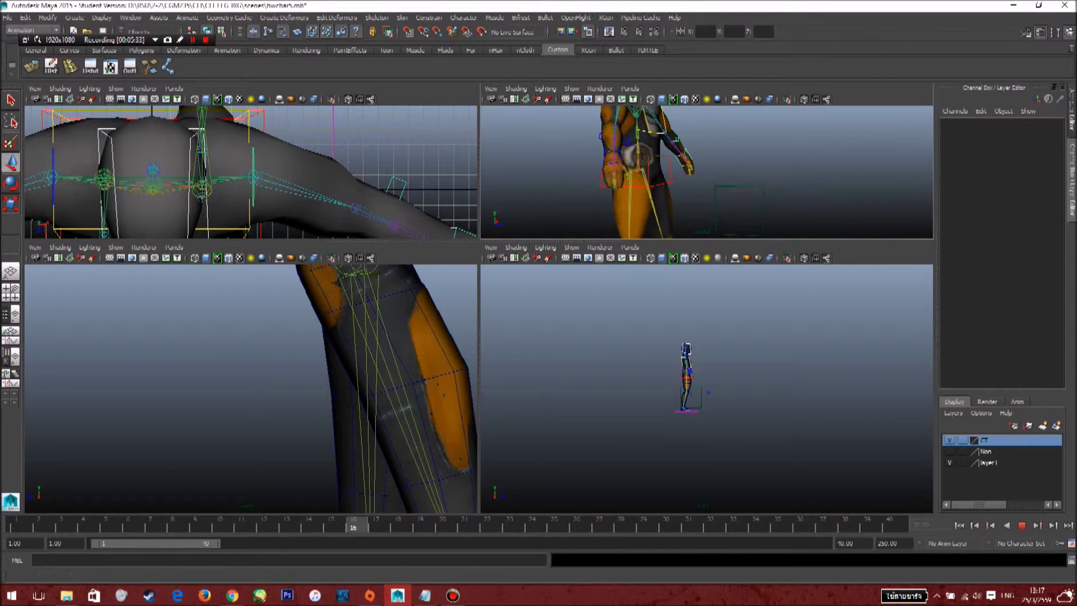
pyautogui.scroll(-3, 707, 171)
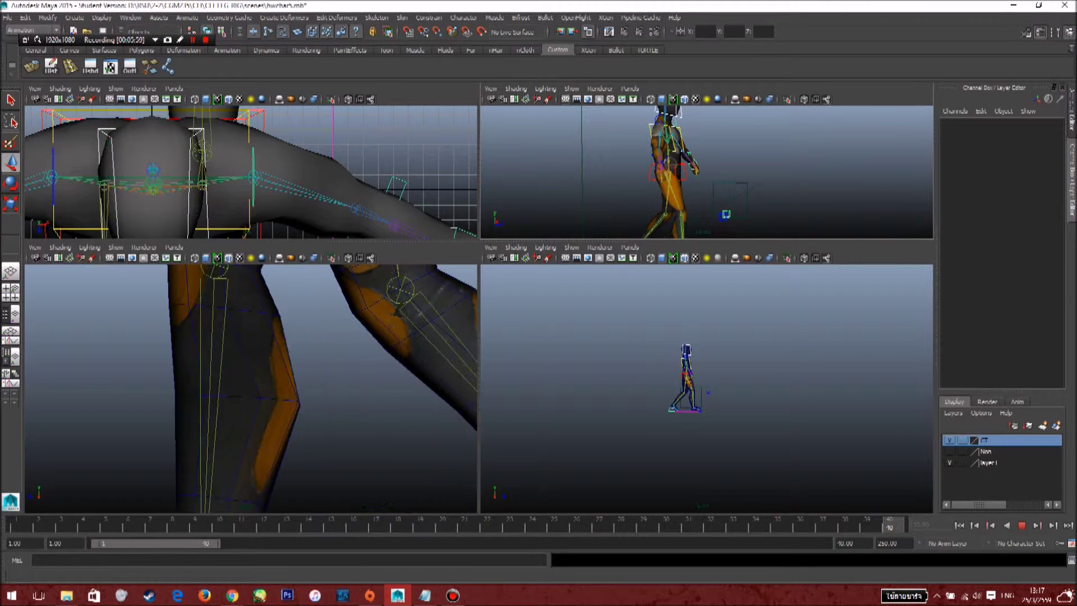
# Play the walk cycle repeatedly, examining the legs up close from the front and the full stride from the side
pyautogui.keyDown('alt'); pyautogui.moveTo(769, 174); pyautogui.dragTo(642, 174); pyautogui.keyUp('alt')
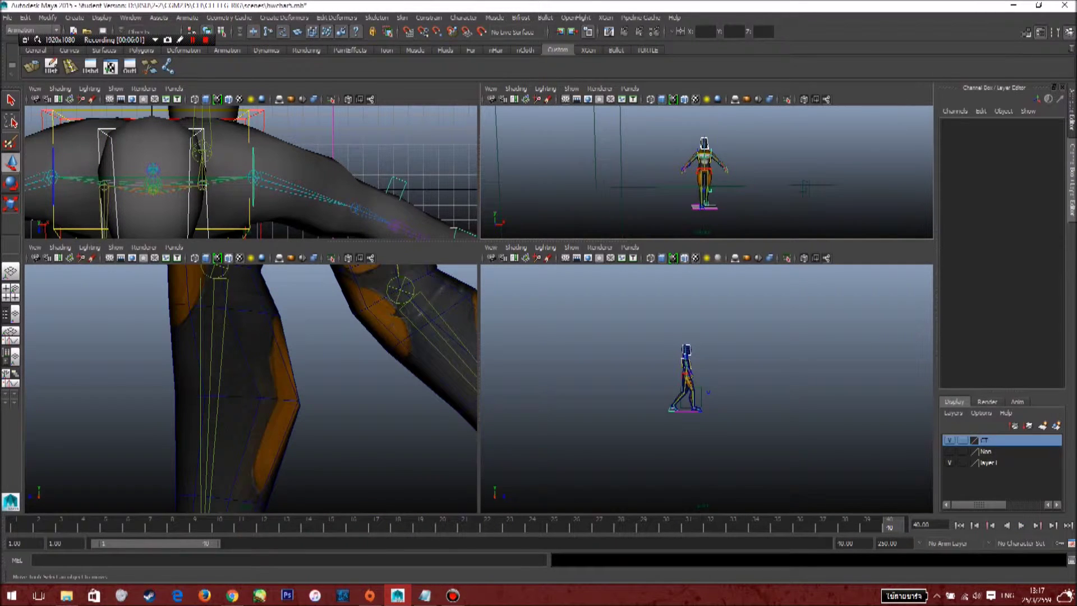
pyautogui.scroll(5, 701, 171)
pyautogui.keyDown('alt'); pyautogui.moveTo(701, 180); pyautogui.dragTo(679, 125, button='middle'); pyautogui.keyUp('alt')
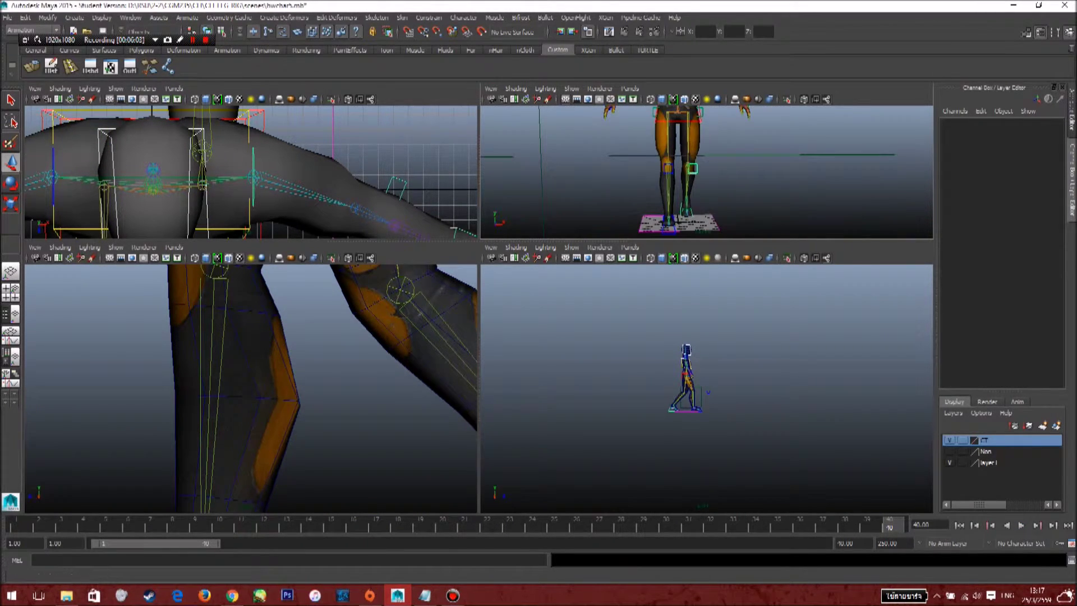
pyautogui.hotkey('alt', 'v')
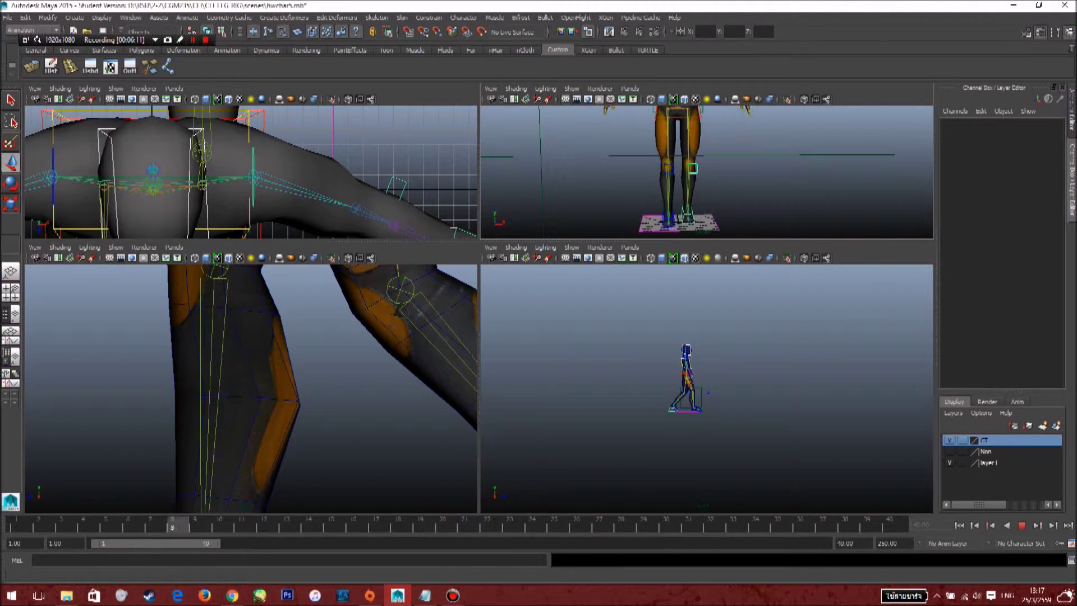
pyautogui.press('Escape')
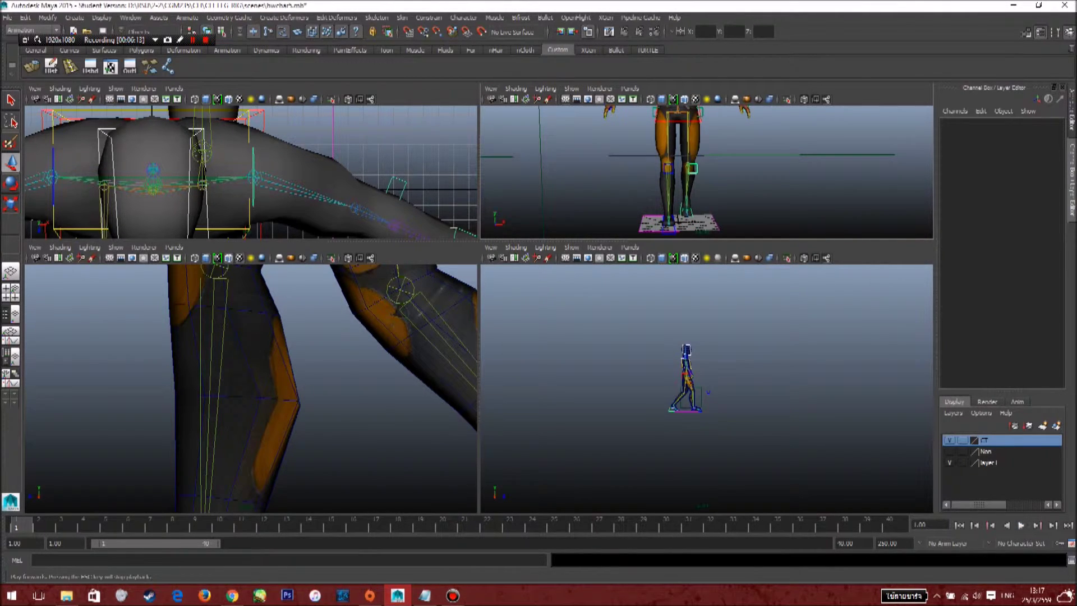
pyautogui.click(1021, 526)
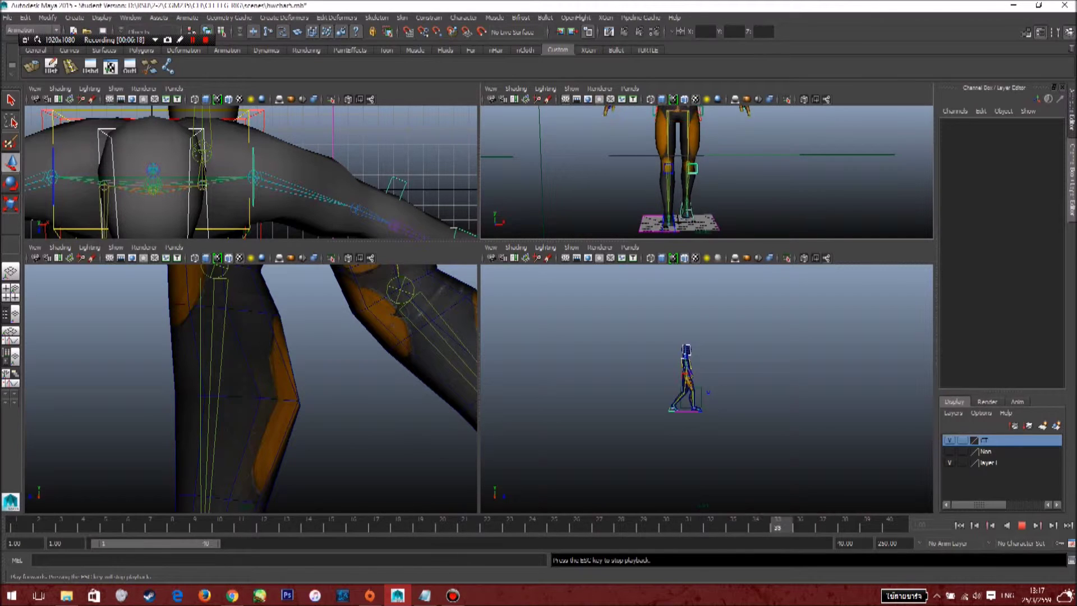
pyautogui.press('Escape')
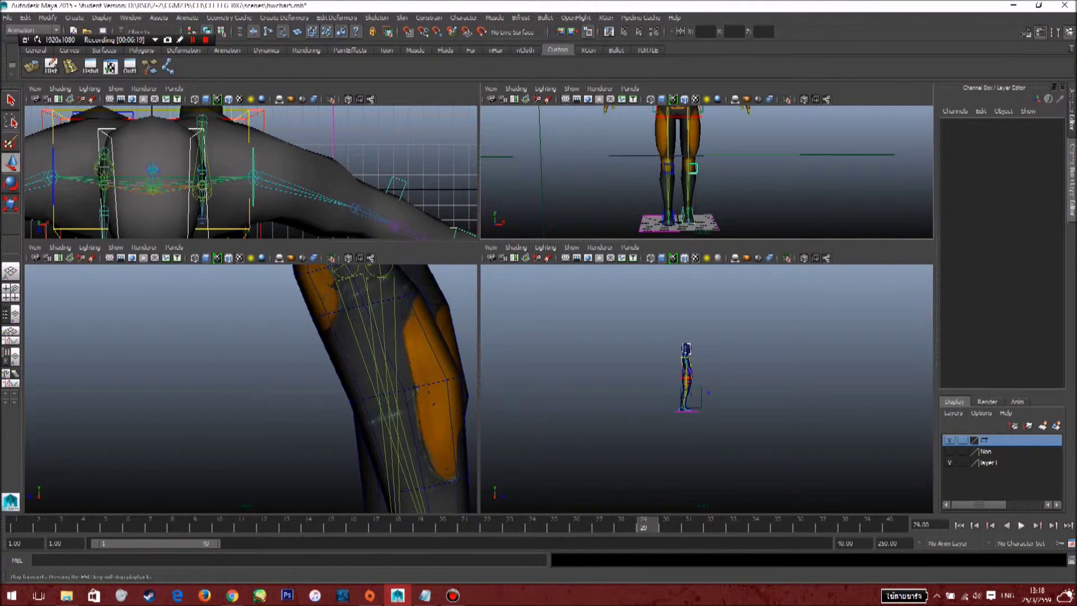
pyautogui.click(1020, 525)
pyautogui.scroll(8, 706, 389)
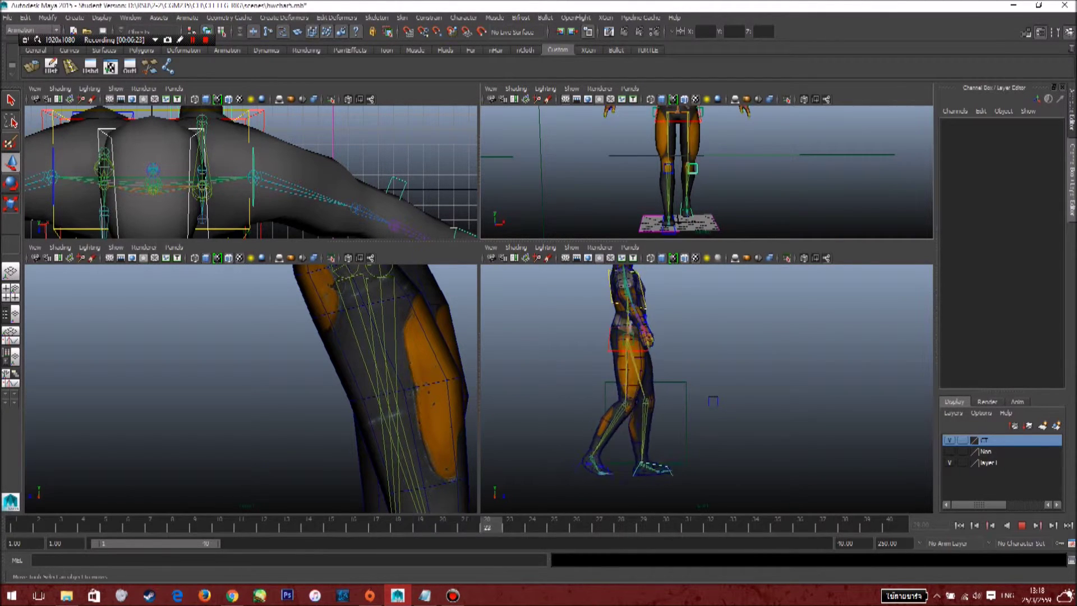
pyautogui.press('Escape')
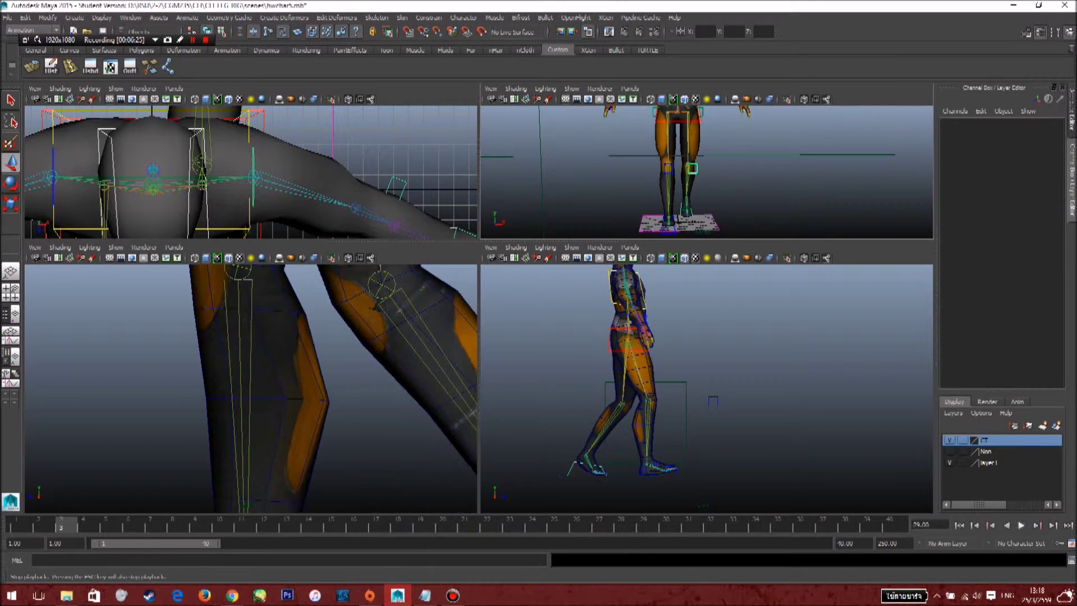
# Try a root control Translate Y of 0.8 at frame 10, undo it, and try a height of about 0.35 instead
pyautogui.moveTo(267, 526); pyautogui.dragTo(221, 526)
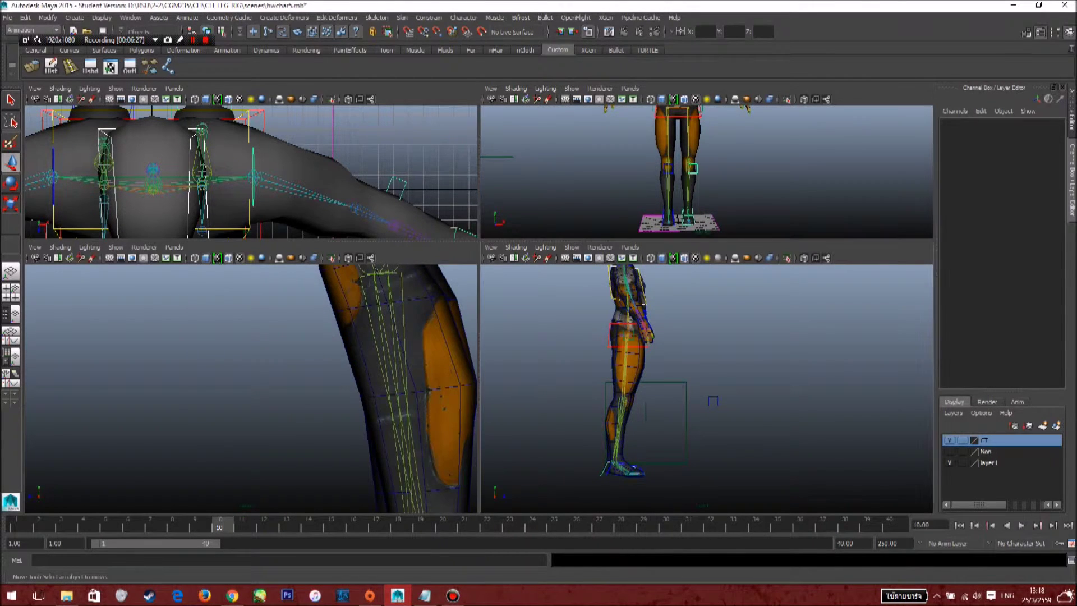
pyautogui.click(610, 338)
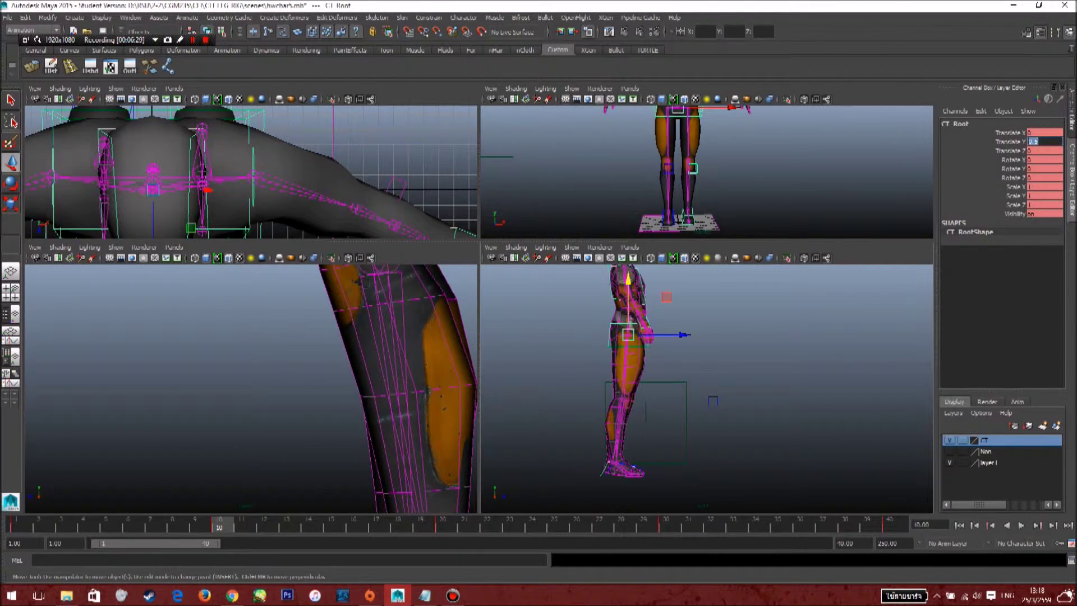
pyautogui.write('.8')
pyautogui.press('Return')
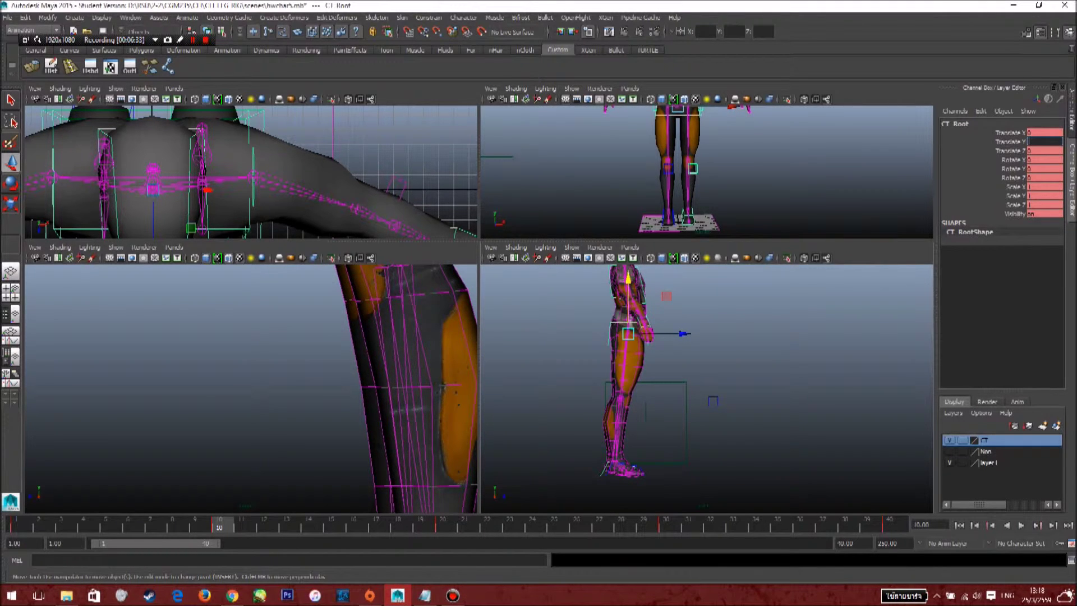
pyautogui.hotkey('ctrl', 'z')
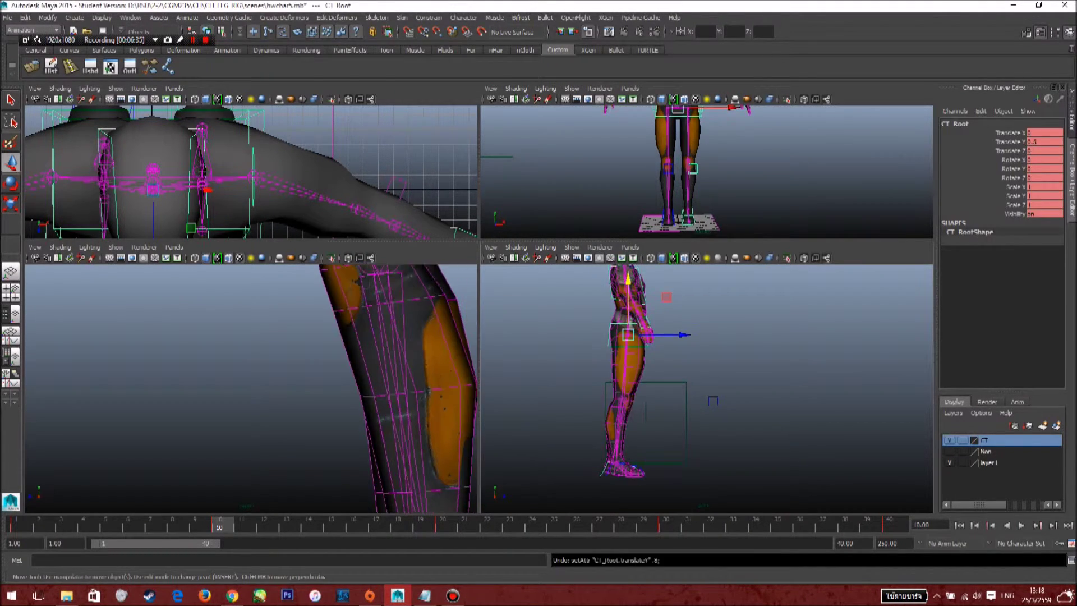
pyautogui.moveTo(628, 280); pyautogui.dragTo(628, 280)
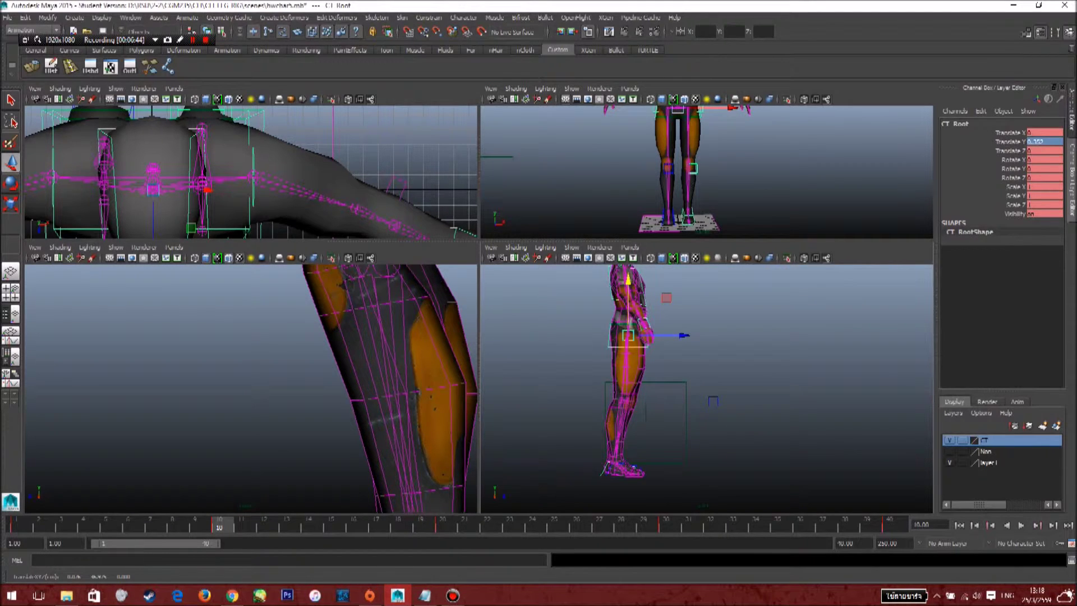
pyautogui.click(566, 347)
# Lower the root control at frame 5 to a Translate Y of about -0.93, set a keyframe, and play the result
pyautogui.moveTo(56, 526); pyautogui.dragTo(16, 526)
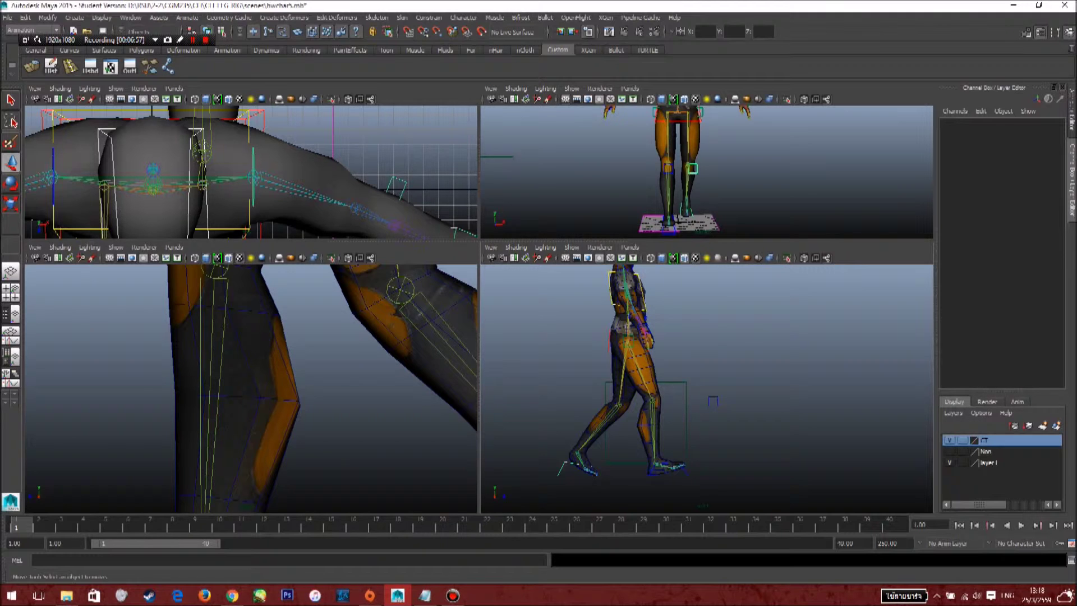
pyautogui.click(611, 340)
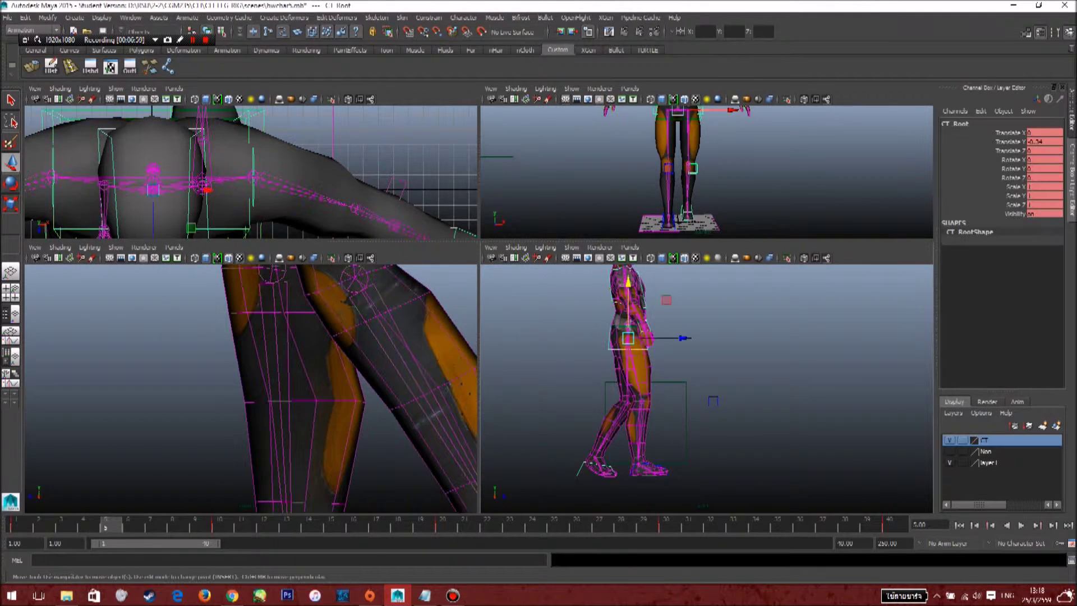
pyautogui.moveTo(628, 283); pyautogui.dragTo(628, 307)
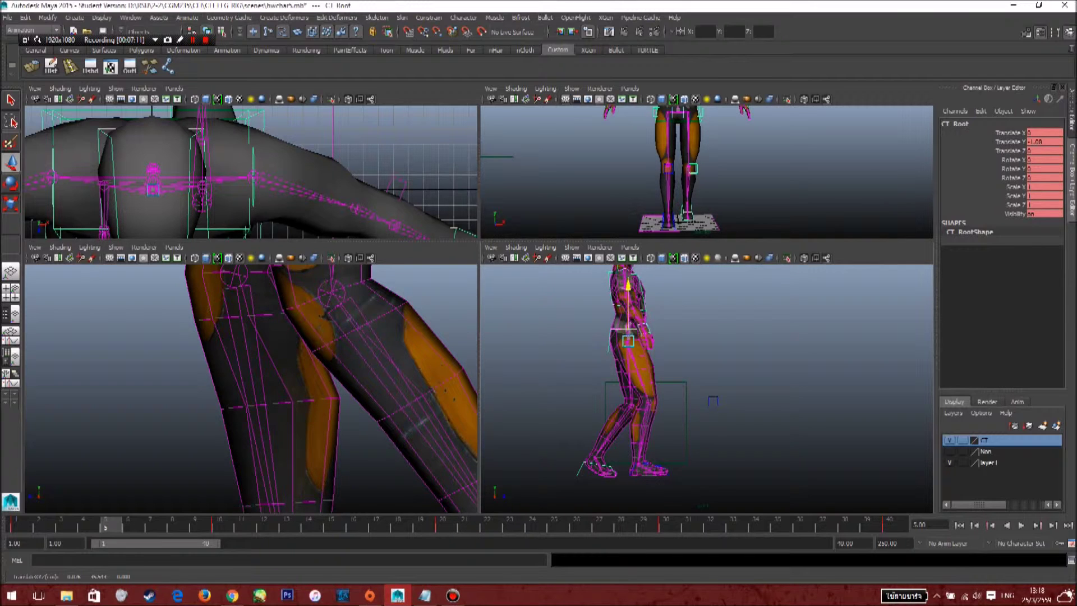
pyautogui.moveTo(628, 287)
pyautogui.mouseDown()
pyautogui.moveTo(628, 314)
pyautogui.moveTo(628, 284)
pyautogui.mouseUp()
pyautogui.press('s')
pyautogui.hotkey('alt', 'v')
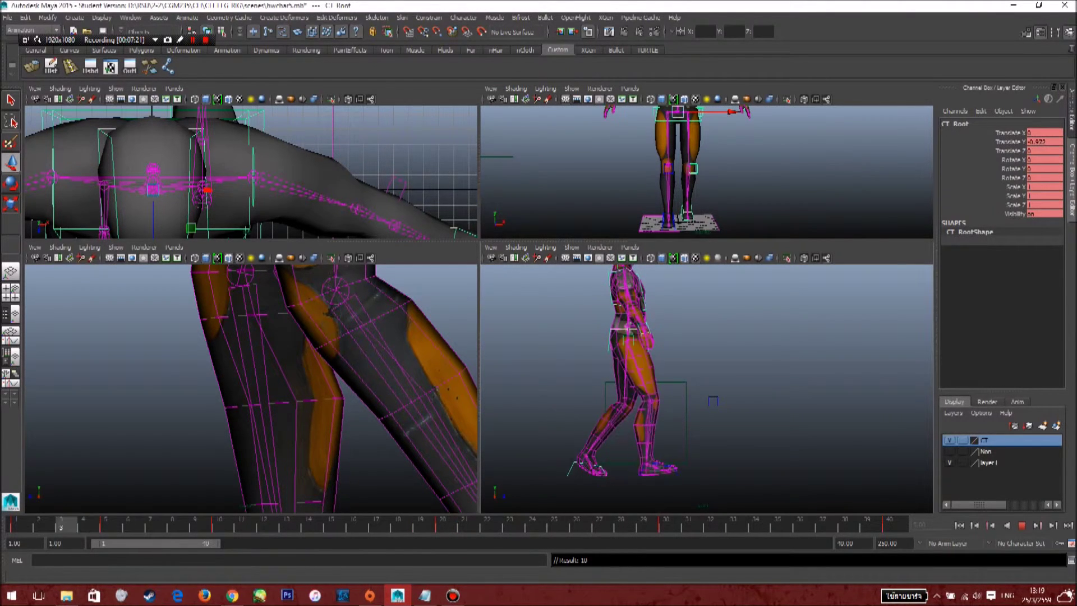
# Lower the root control further at frame 5 to a Translate Y of about -1.68, key it, and play up to the passing pose
pyautogui.moveTo(84, 525); pyautogui.dragTo(16, 526)
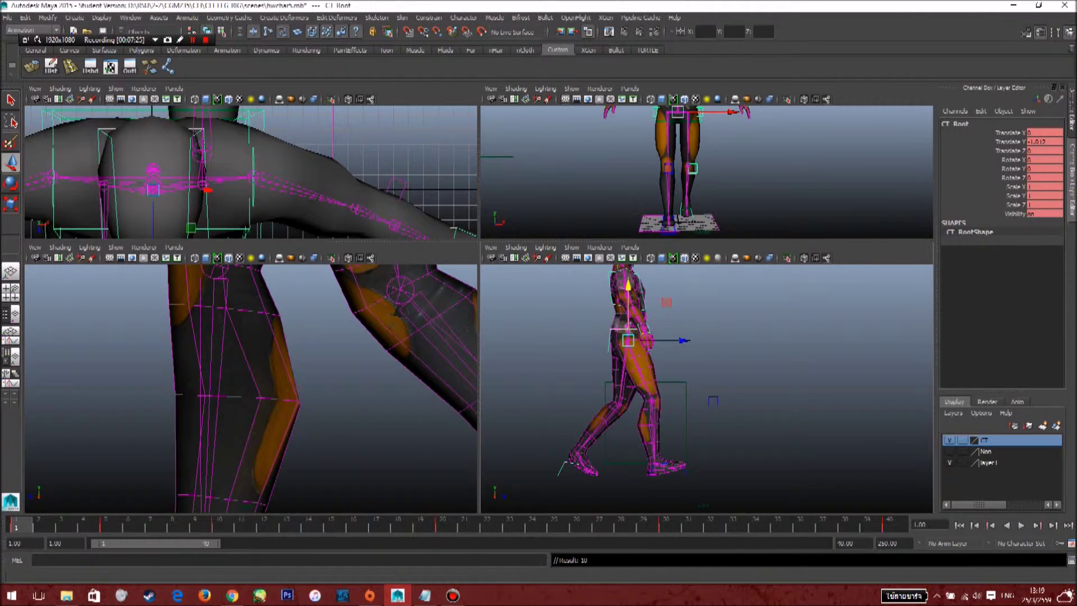
pyautogui.press('.')
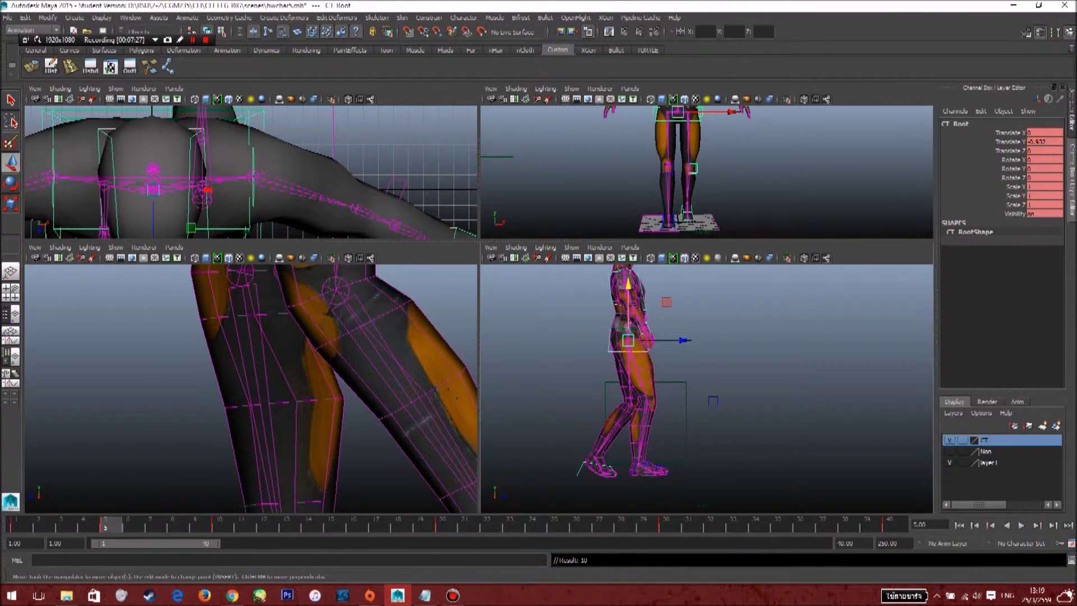
pyautogui.moveTo(629, 284); pyautogui.dragTo(628, 288)
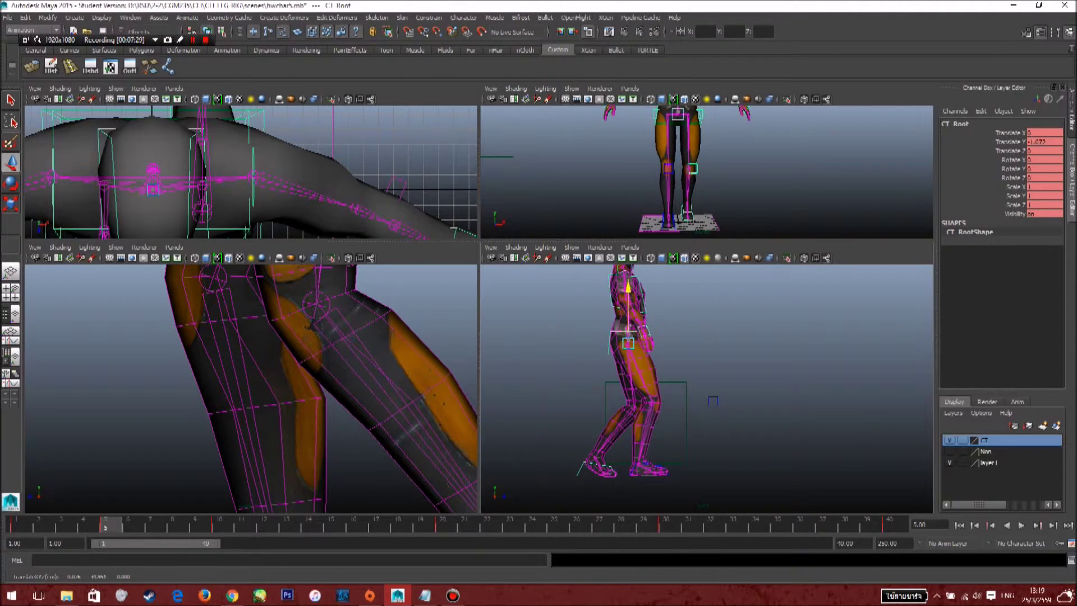
pyautogui.hotkey('alt', 'v')
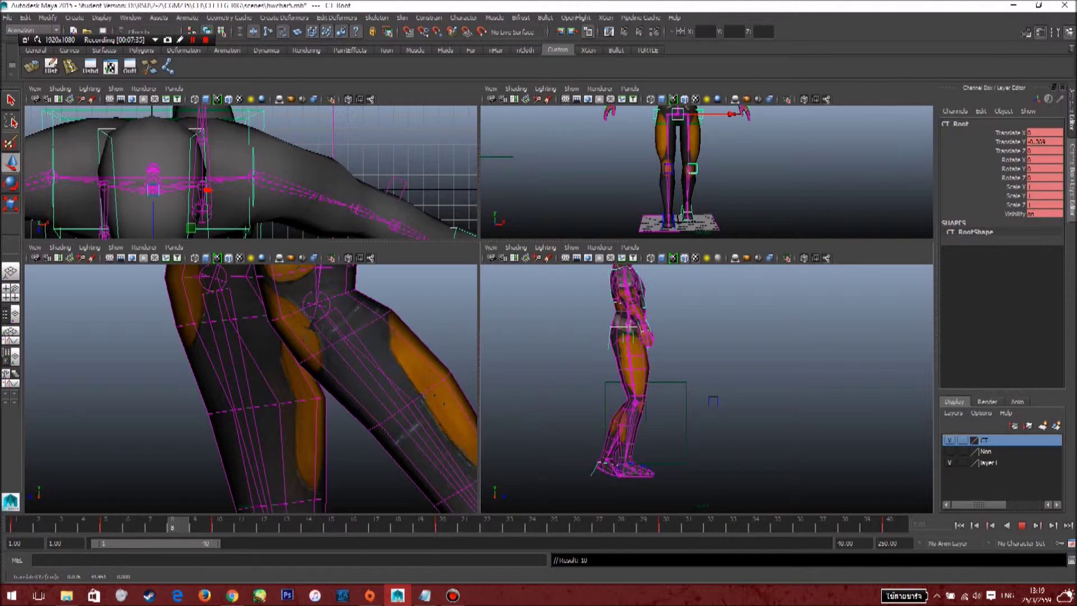
pyautogui.hotkey('alt', 'v')
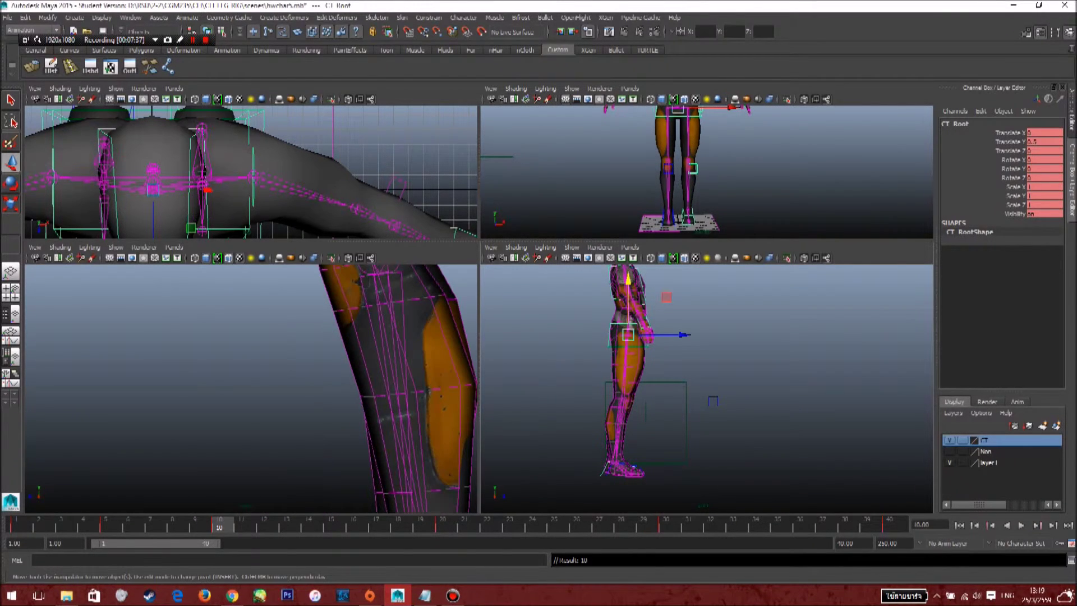
# Lower the root control slightly below zero in Translate Y at frame 10 and set a keyframe
pyautogui.click(1045, 142)
pyautogui.moveTo(627, 279); pyautogui.dragTo(627, 282)
pyautogui.moveTo(712, 400); pyautogui.dragTo(713, 400, button='middle')
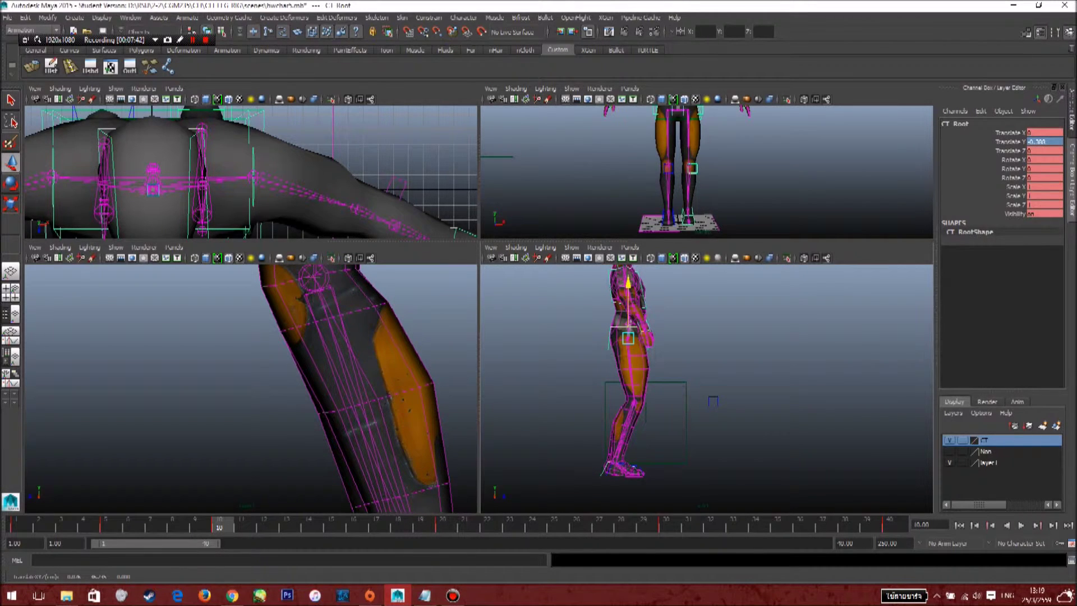
pyautogui.press('s')
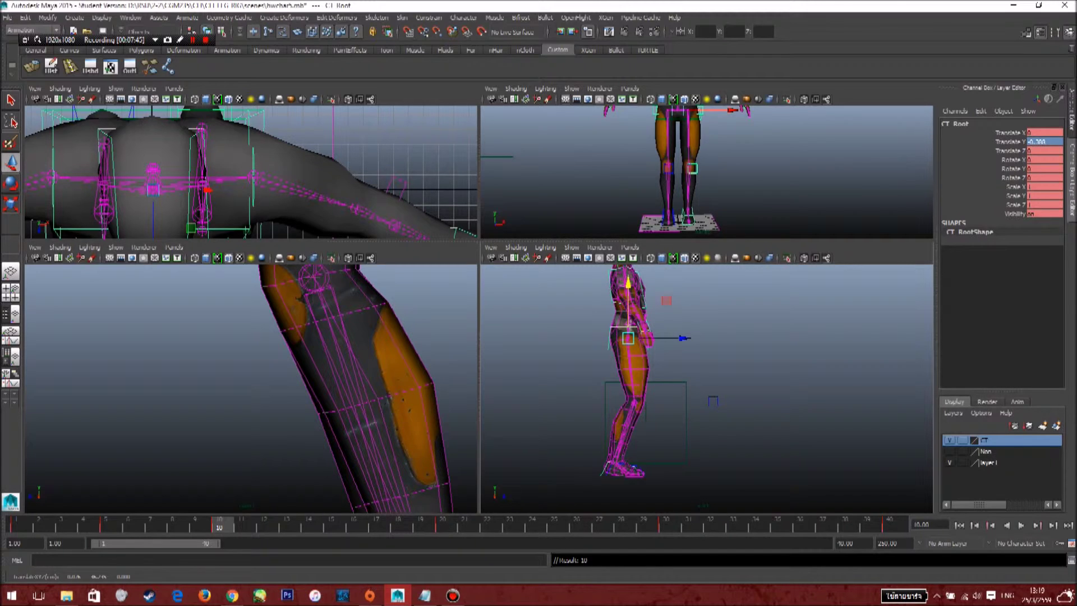
# Drop the root control at frame 10 to a Translate Y of about -2.16, set a keyframe, and play the motion
pyautogui.moveTo(219, 525); pyautogui.dragTo(84, 525)
pyautogui.click(219, 526)
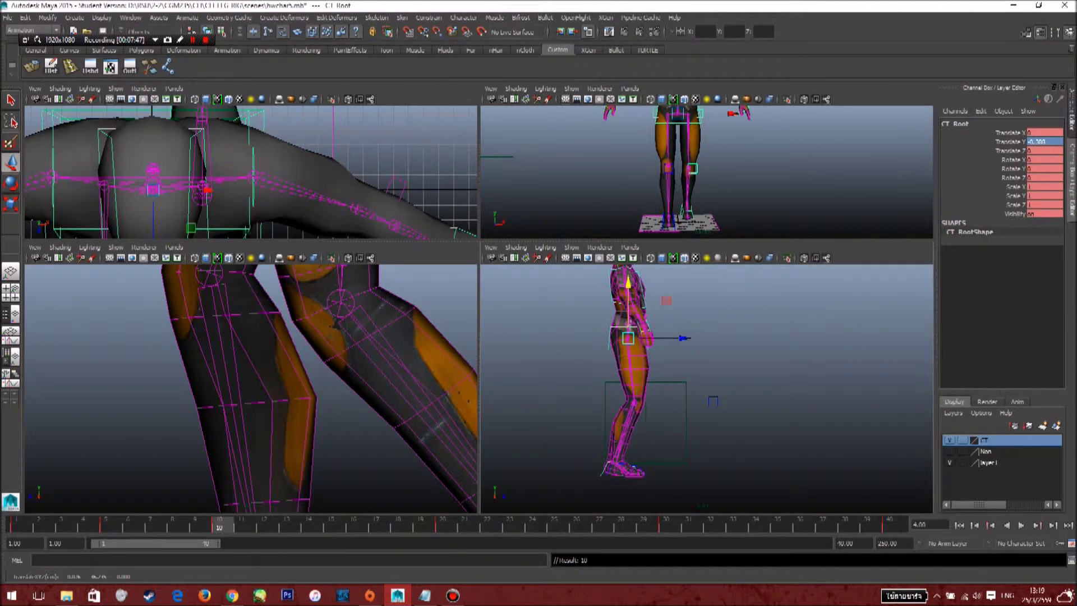
pyautogui.moveTo(629, 284); pyautogui.dragTo(628, 291)
pyautogui.press('s')
pyautogui.hotkey('alt', 'v')
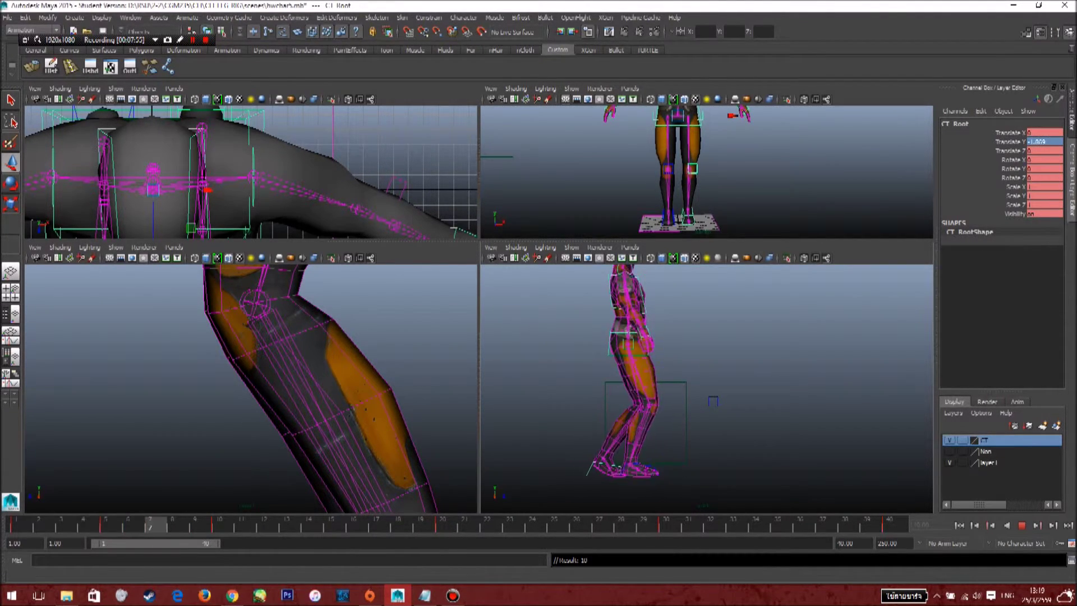
pyautogui.hotkey('alt', 'v')
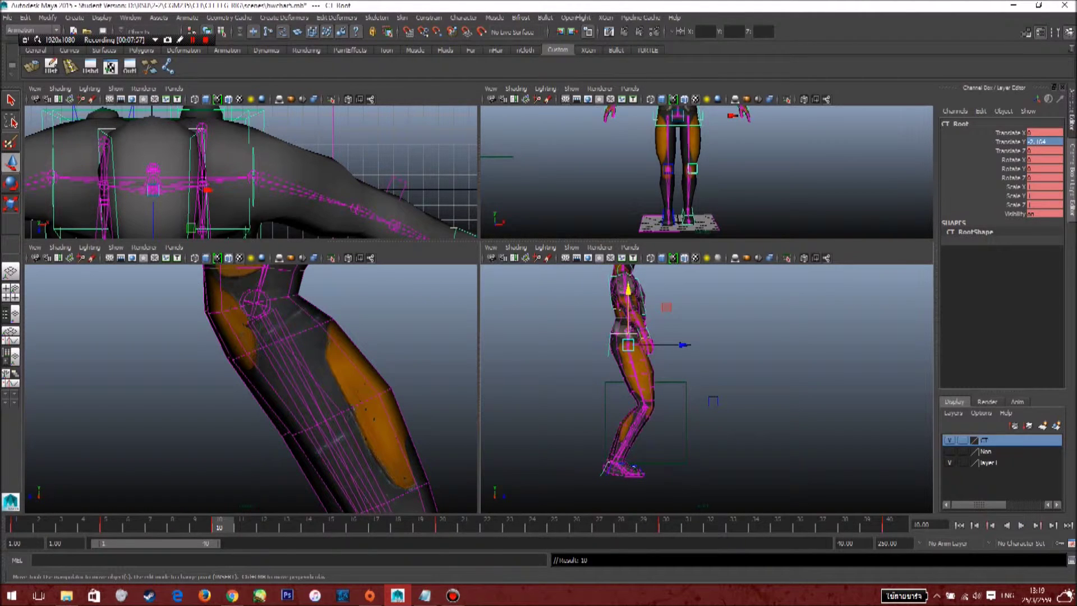
# Set the root control's Translate Y to -1 at frame 10 and set a keyframe
pyautogui.moveTo(19, 526); pyautogui.dragTo(223, 526)
pyautogui.click(1045, 141)
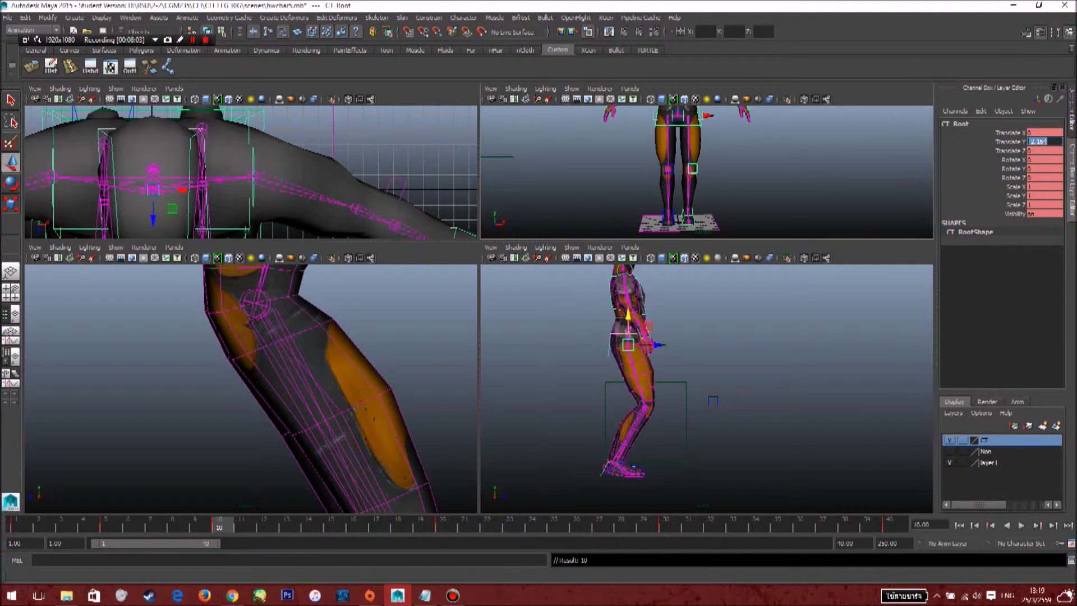
pyautogui.write('1')
pyautogui.press('Return')
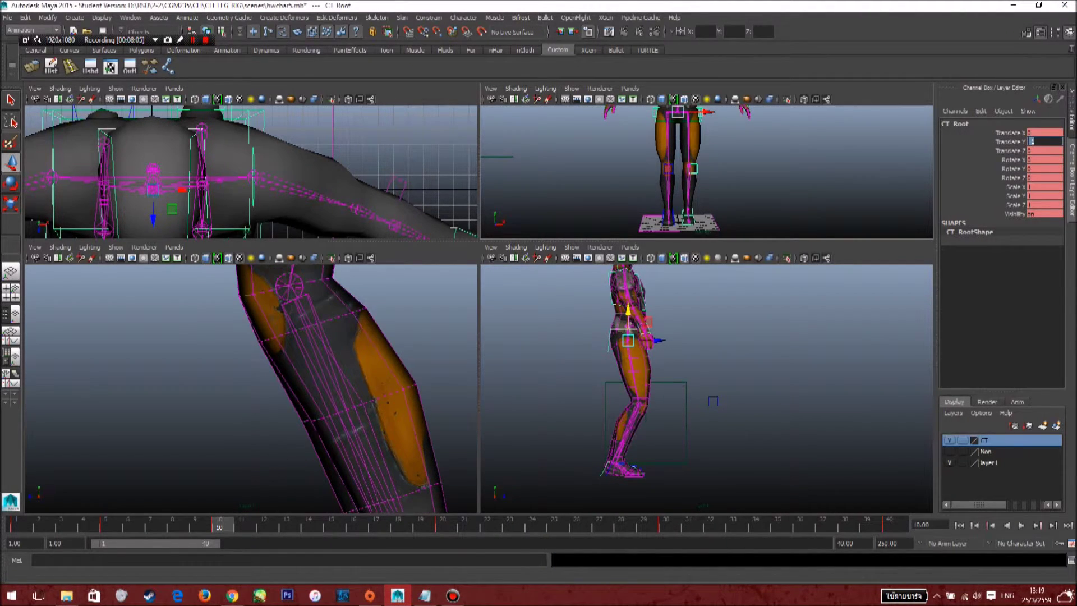
pyautogui.write('250')
pyautogui.press('Return')
pyautogui.click(785, 365)
pyautogui.click(610, 338)
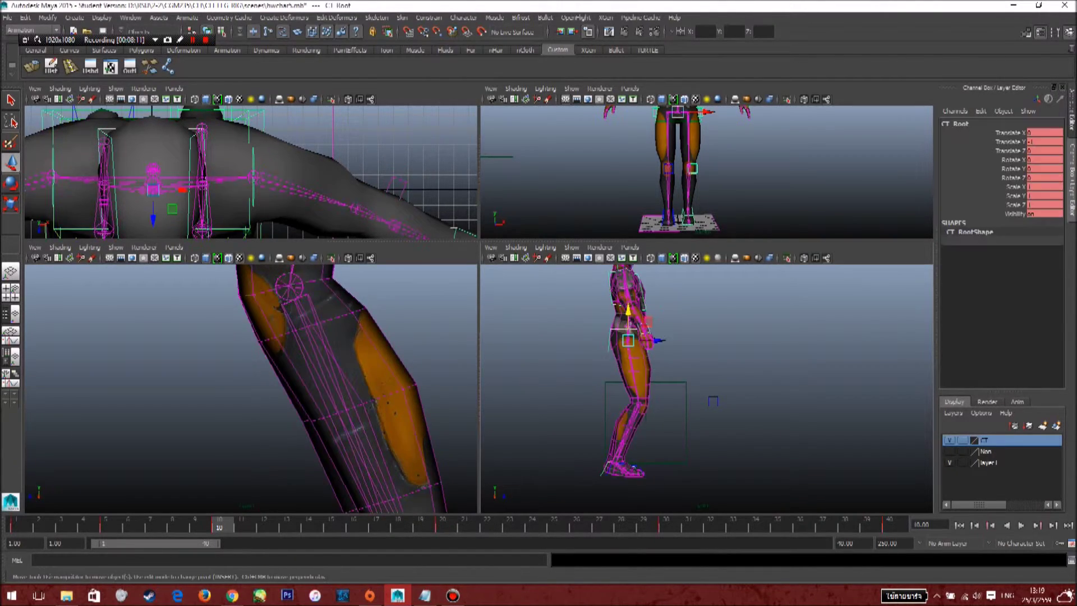
pyautogui.press('s')
# Set the root control's Translate Y to -0.5 at frame 10, set a keyframe, and play the animation to check it
pyautogui.click(16, 526)
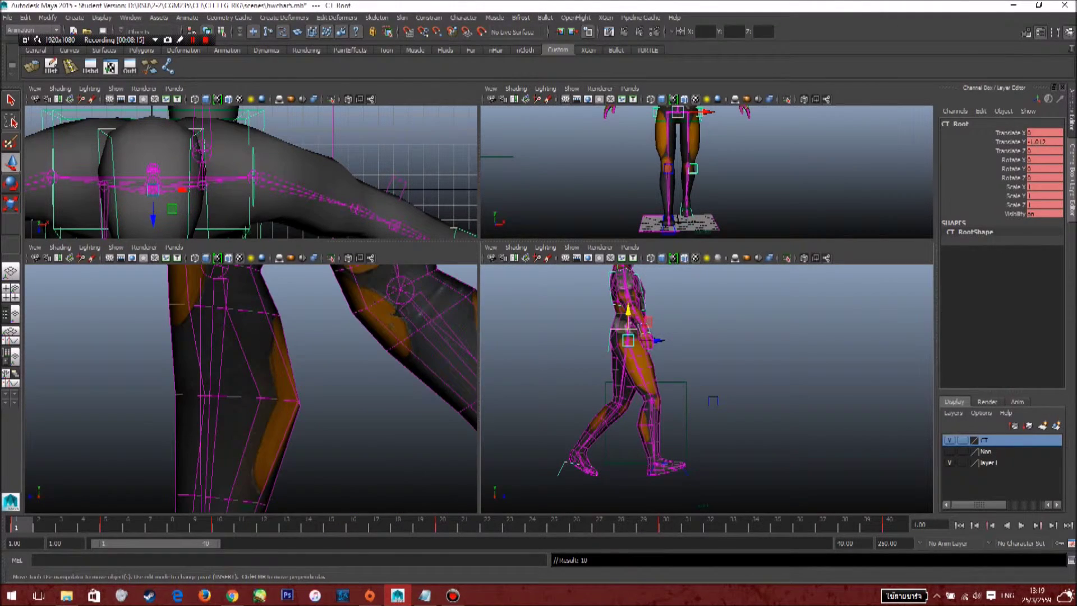
pyautogui.click(219, 526)
pyautogui.click(1044, 142)
pyautogui.press('BackSpace')
pyautogui.write('.5')
pyautogui.press('Return')
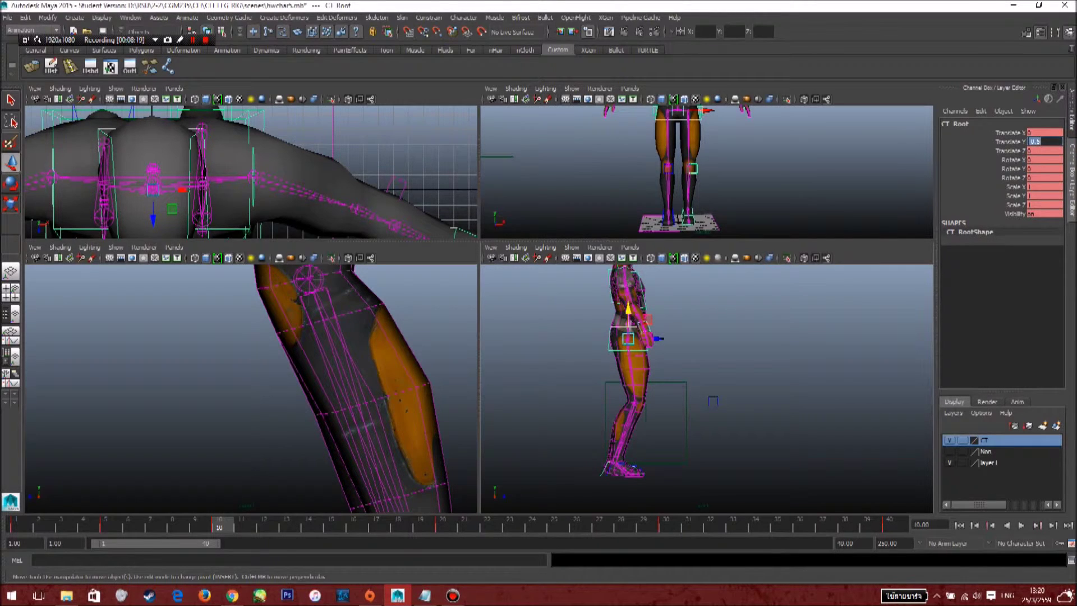
pyautogui.write('s')
pyautogui.press('Return')
pyautogui.click(785, 359)
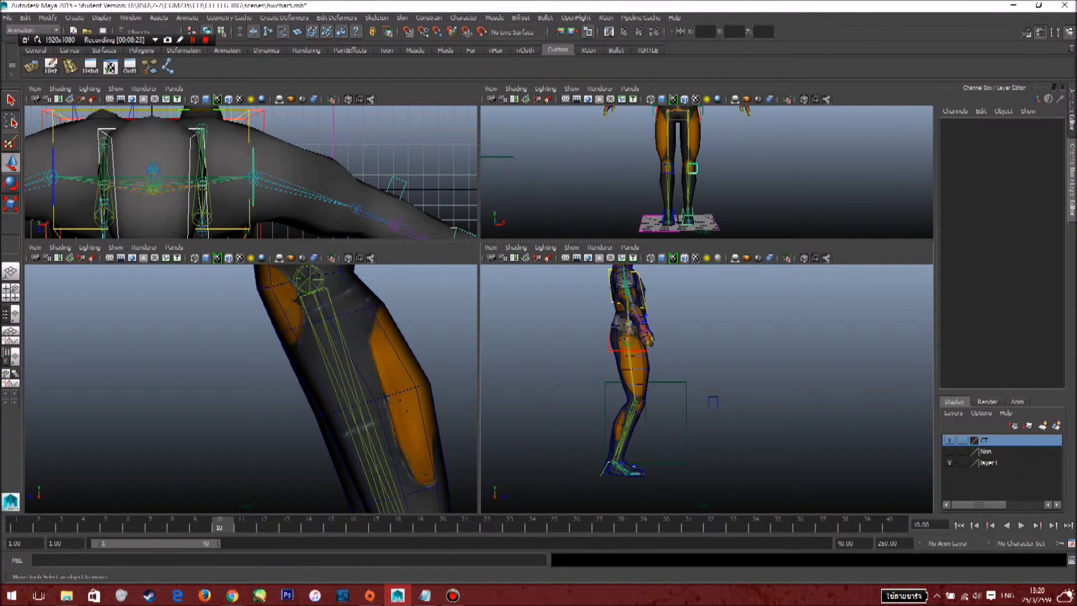
pyautogui.click(639, 325)
pyautogui.press('s')
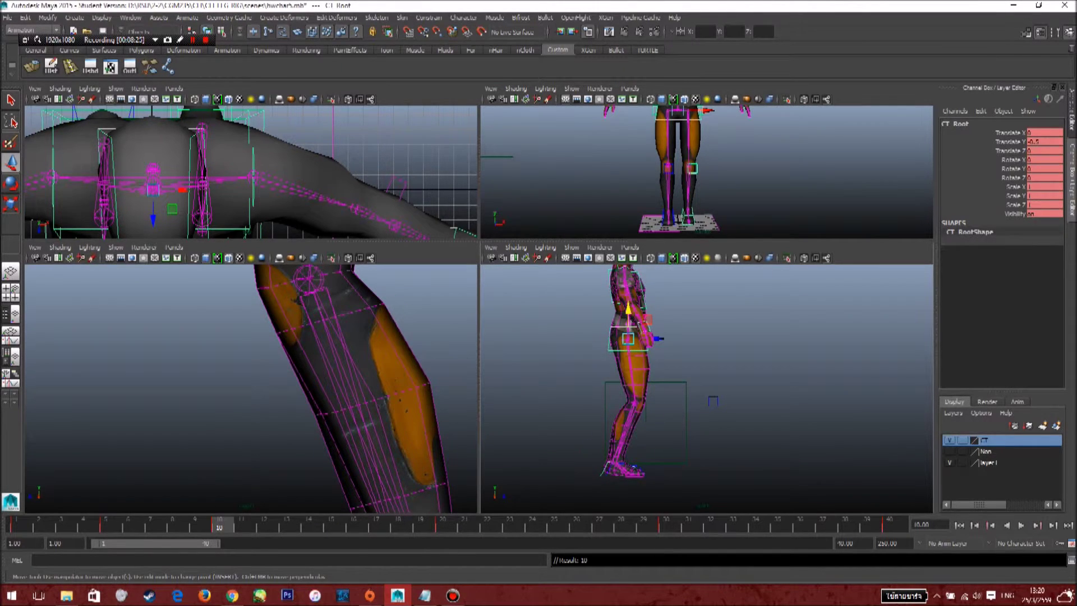
pyautogui.hotkey('alt', 'v')
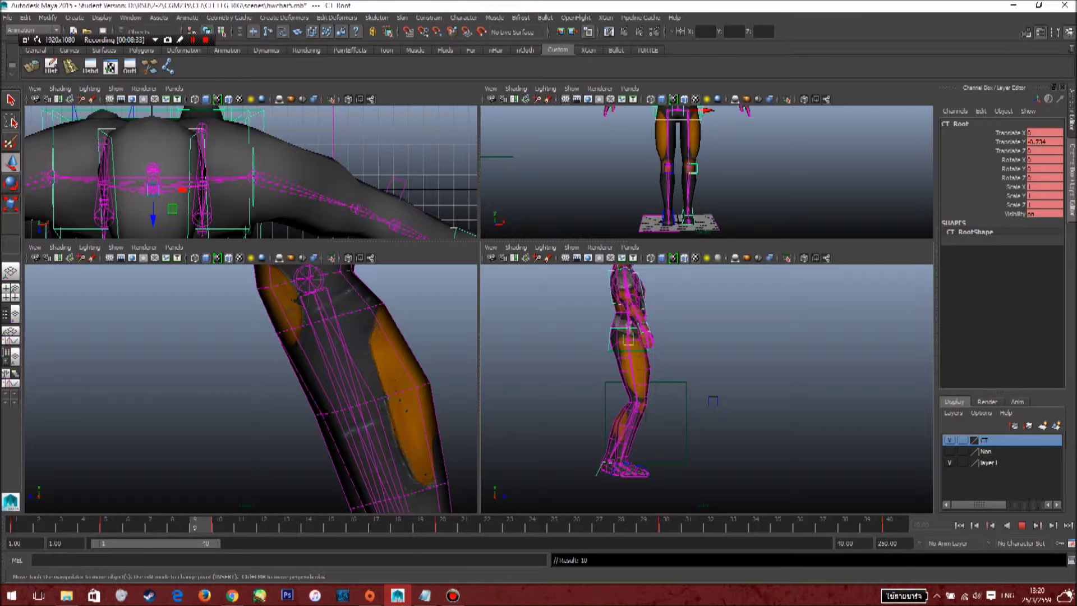
# Copy the root control's keyframe at frame 5 and paste it at frame 15
pyautogui.moveTo(221, 526); pyautogui.dragTo(110, 526)
pyautogui.keyDown('shift'); pyautogui.click(109, 526); pyautogui.keyUp('shift')
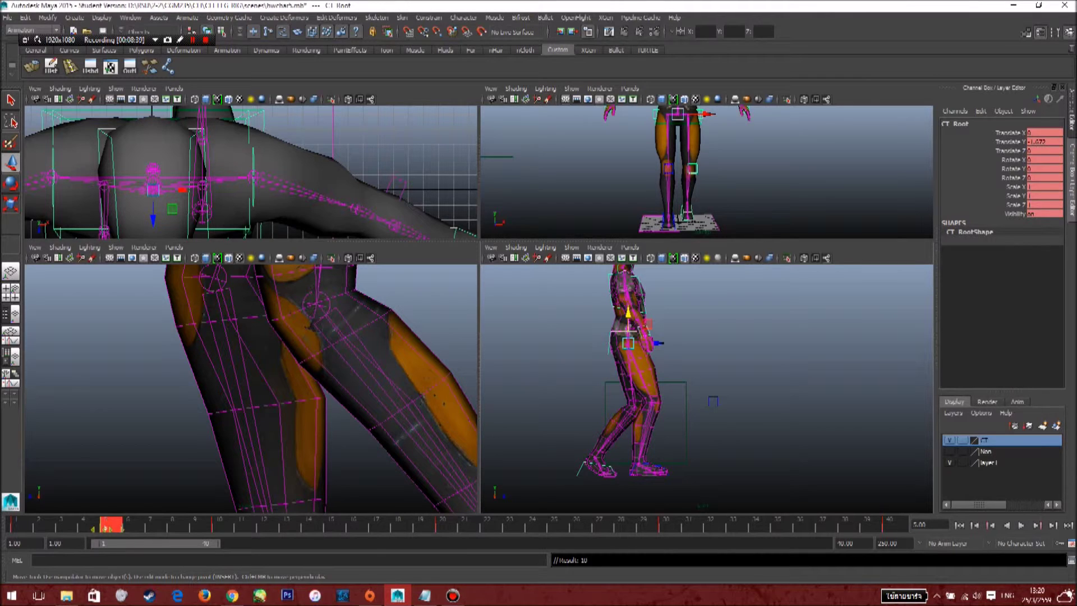
pyautogui.rightClick(112, 524)
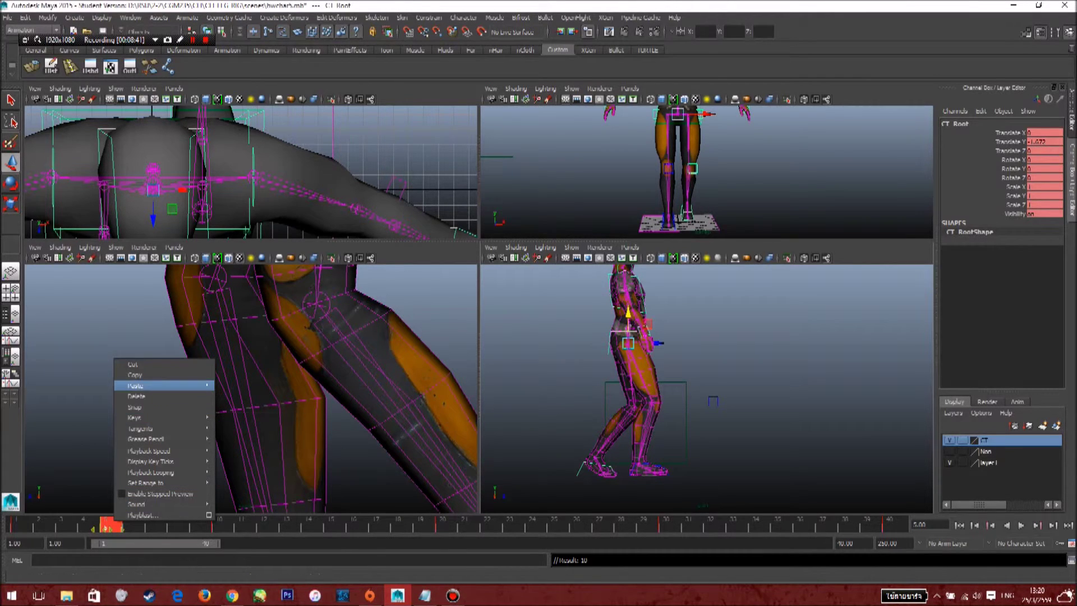
pyautogui.click(135, 375)
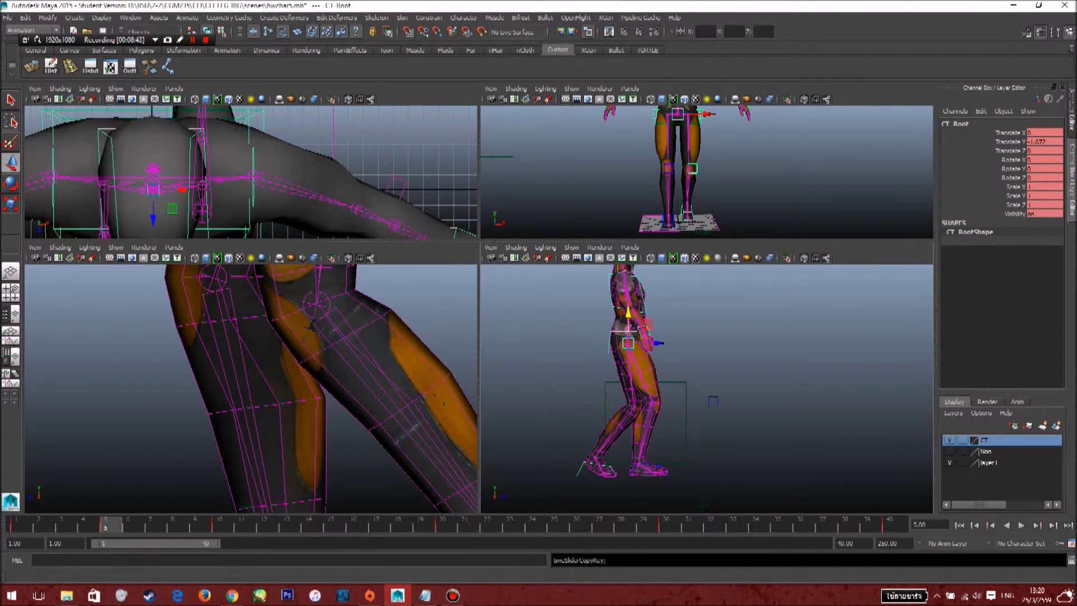
pyautogui.click(330, 525)
pyautogui.rightClick(336, 526)
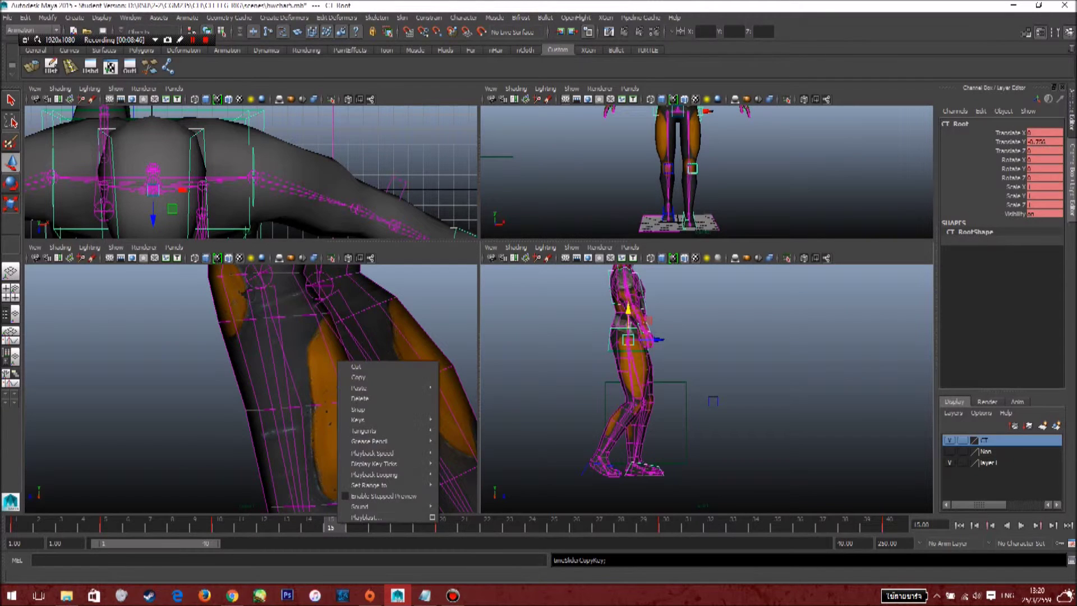
pyautogui.moveTo(392, 388)
pyautogui.click(459, 393)
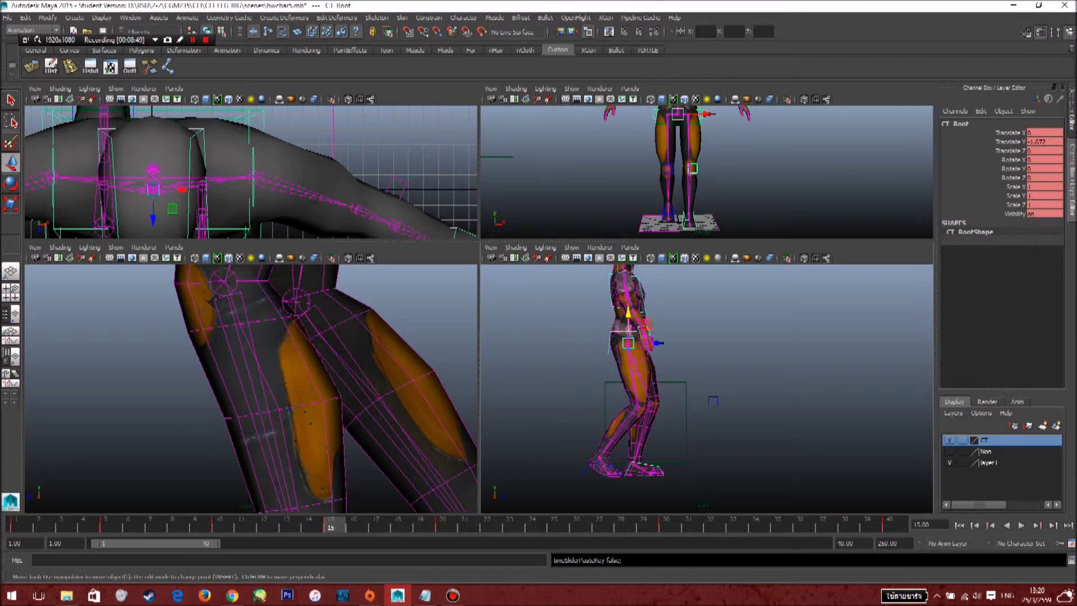
# Set the root control's Translate Y to -0.5 at frame 20, set a keyframe, and play the animation
pyautogui.click(219, 525)
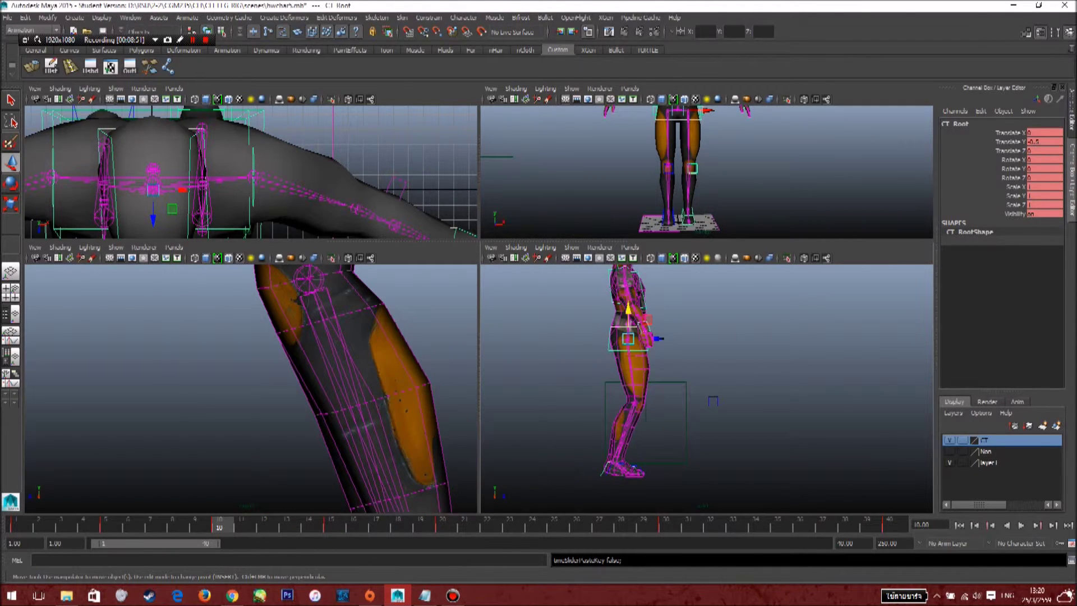
pyautogui.press('.')
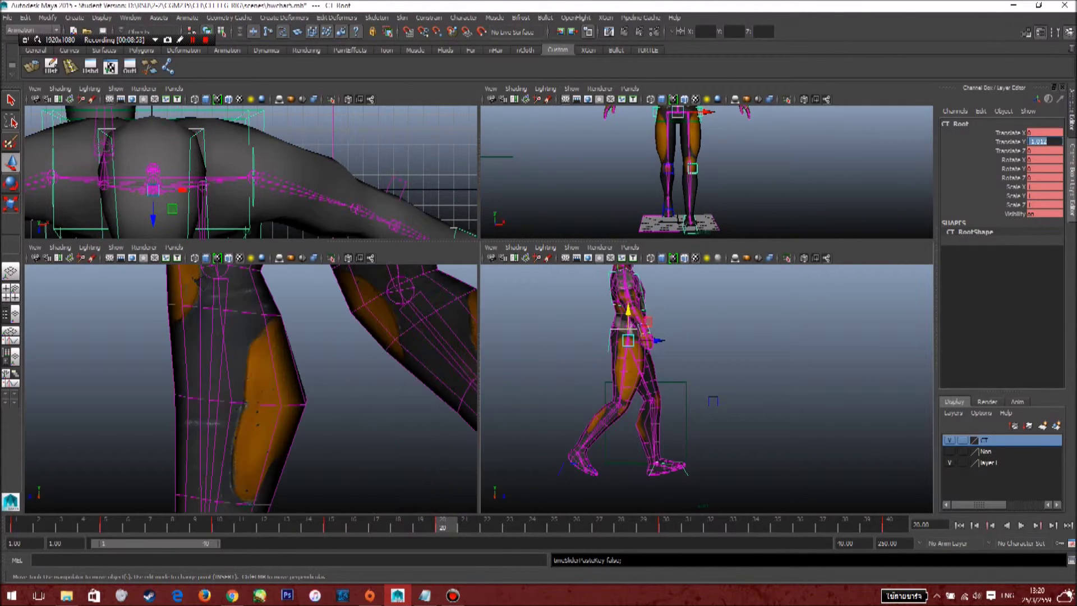
pyautogui.write('0.5')
pyautogui.press('Return')
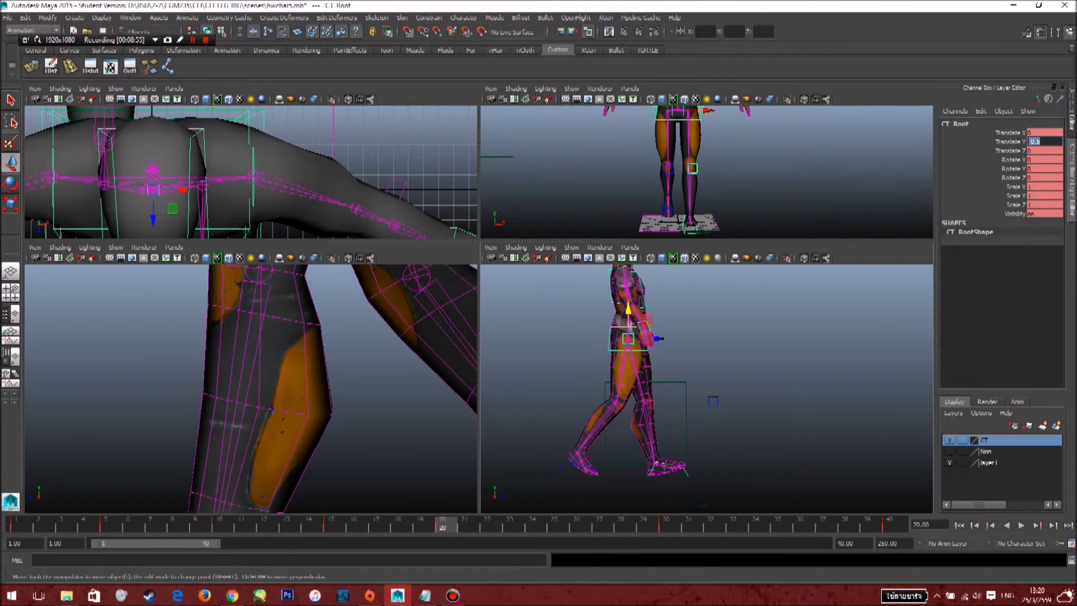
pyautogui.click(774, 359)
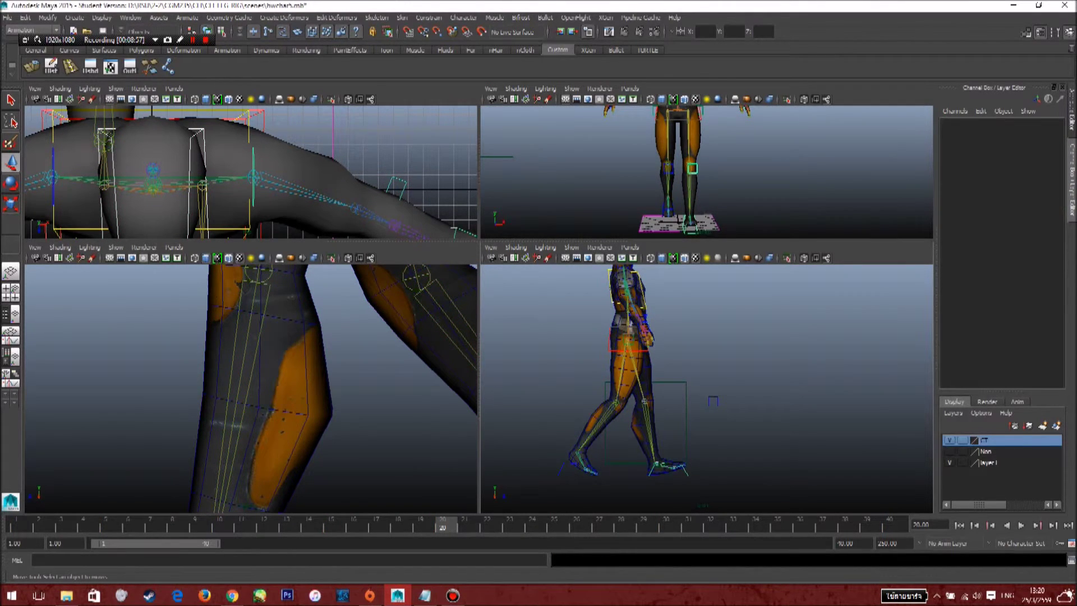
pyautogui.click(627, 350)
pyautogui.press('s')
pyautogui.hotkey('alt', 'v')
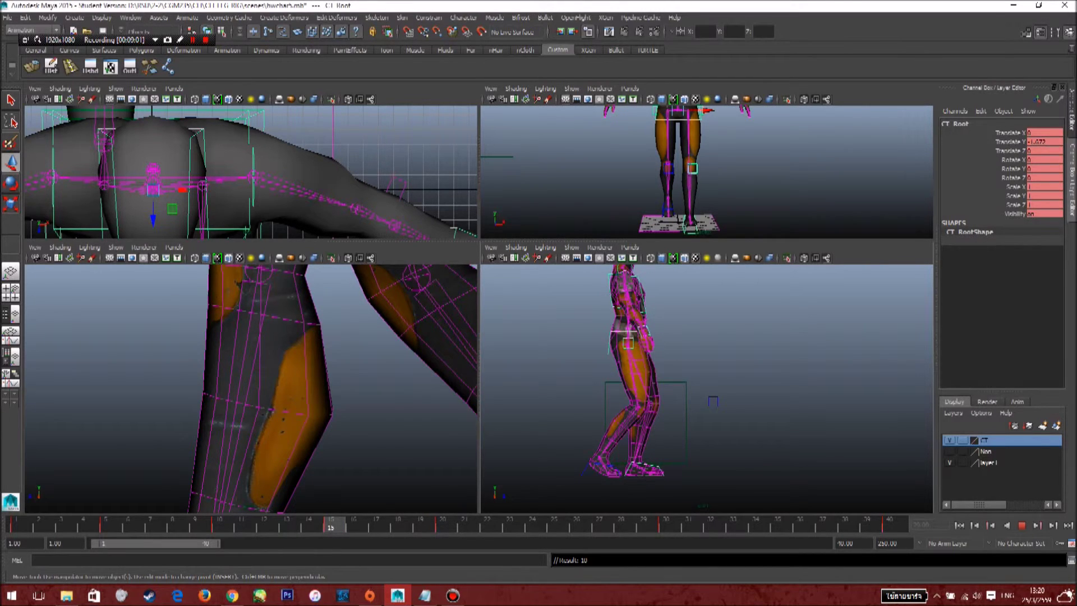
# Copy the root control's keyframe from frame 15 to frame 25 and play the motion to check it
pyautogui.keyDown('shift'); pyautogui.click(331, 526); pyautogui.keyUp('shift')
pyautogui.rightClick(331, 526)
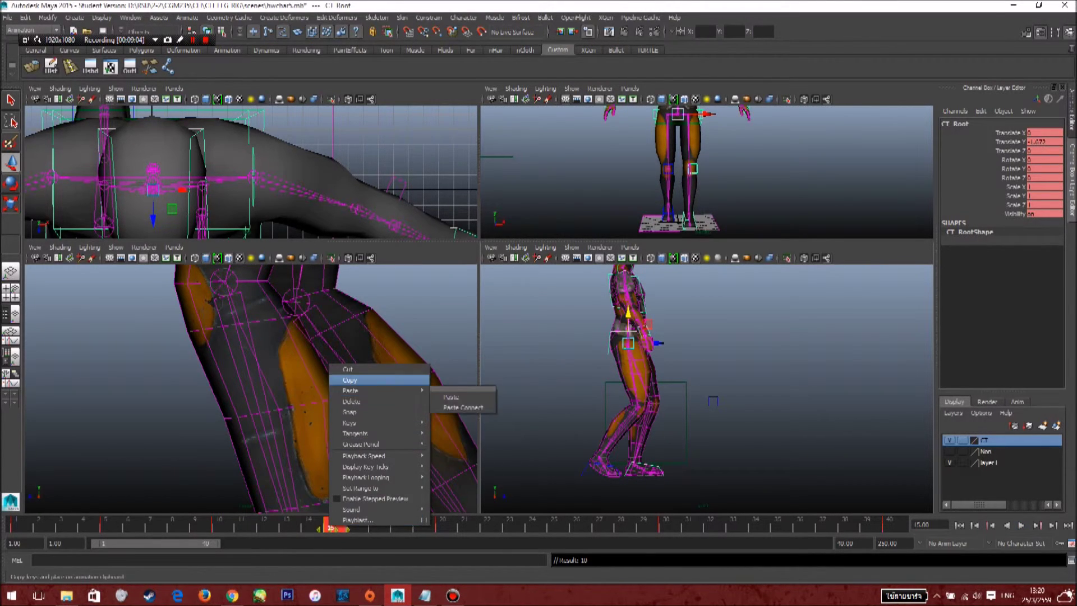
pyautogui.click(350, 379)
pyautogui.click(554, 526)
pyautogui.rightClick(554, 526)
pyautogui.moveTo(589, 389)
pyautogui.click(687, 388)
pyautogui.click(1022, 525)
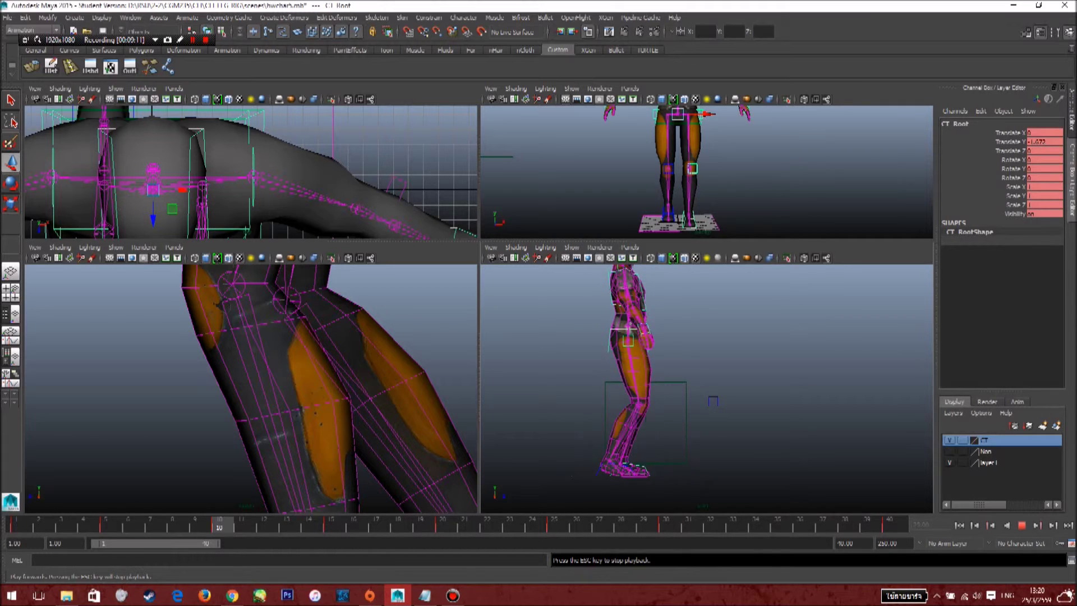
pyautogui.press('Escape')
# Paste the copied root keyframe at frame 35 as well and play back the full walk cycle
pyautogui.click(777, 525)
pyautogui.rightClick(785, 526)
pyautogui.moveTo(824, 389)
pyautogui.click(908, 395)
pyautogui.hotkey('alt', 'v')
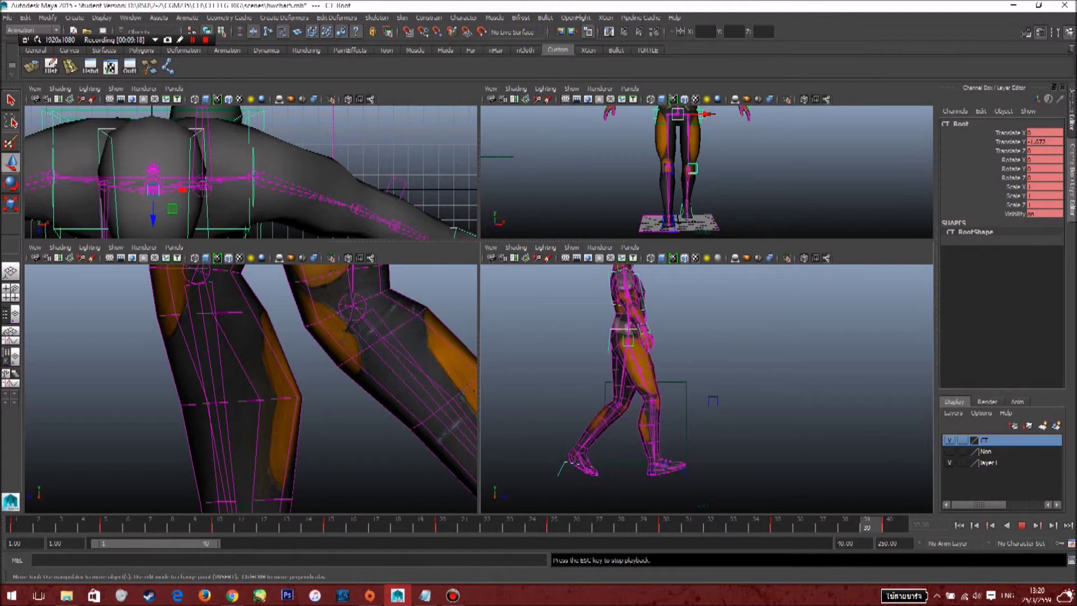
pyautogui.press('Escape')
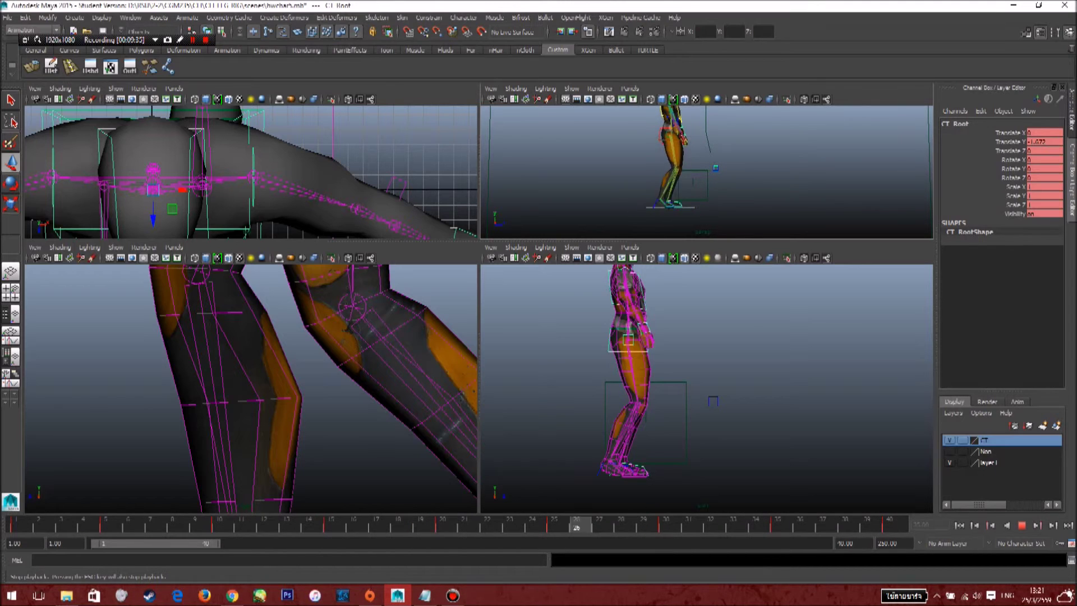
# Select the left foot control and play the walk cycle to review the foot's motion
pyautogui.click(1021, 525)
pyautogui.click(813, 364)
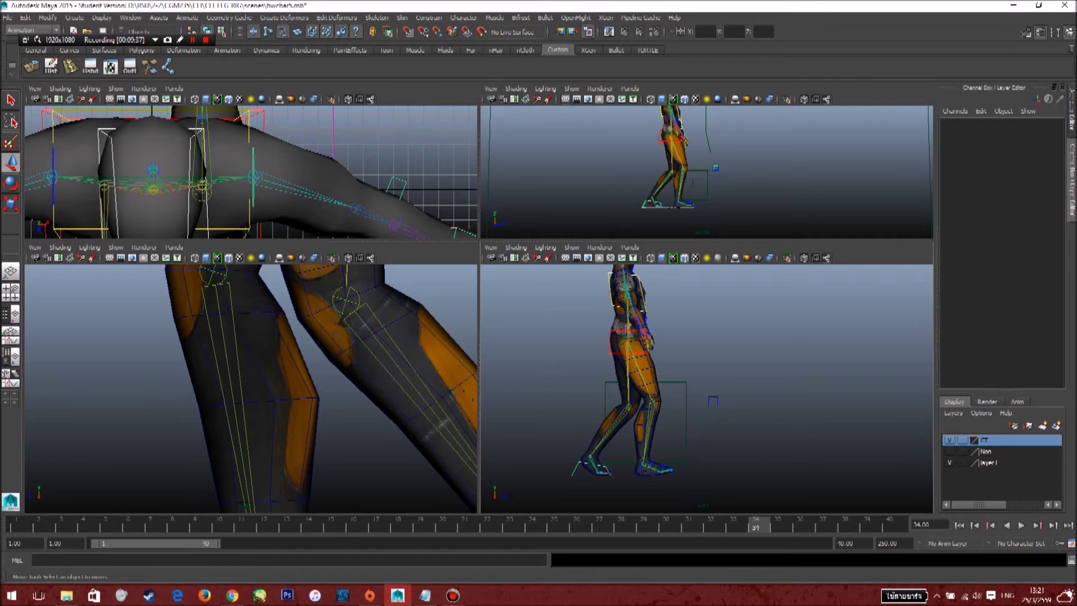
pyautogui.click(577, 467)
pyautogui.hotkey('alt', 'v')
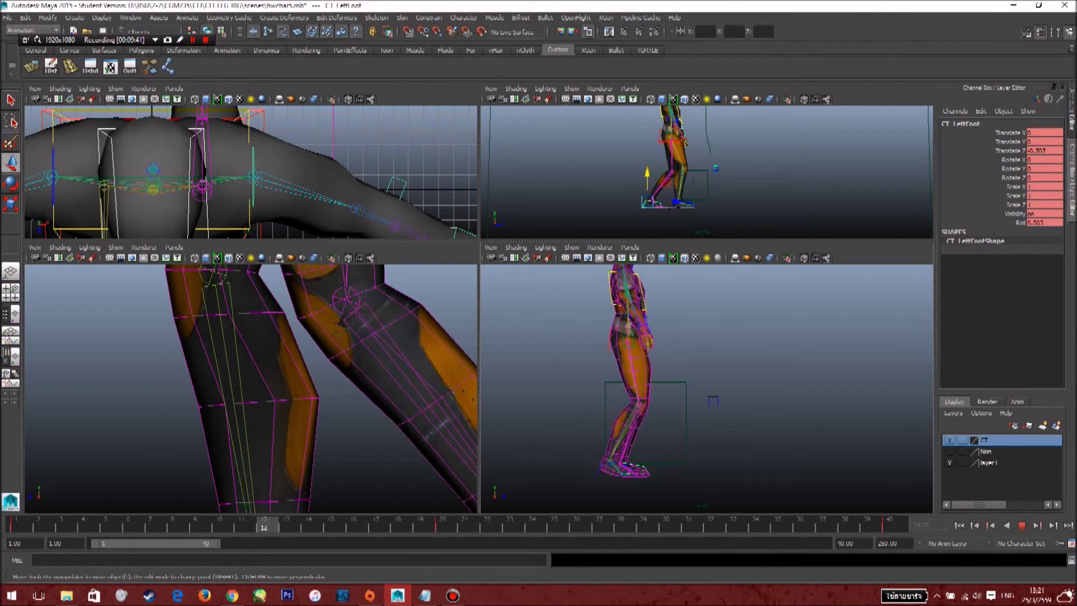
# Return to frame 1, select the root control, and replay the walk cycle to examine the hip and leg motion up close
pyautogui.click(15, 526)
pyautogui.scroll(4, 706, 388)
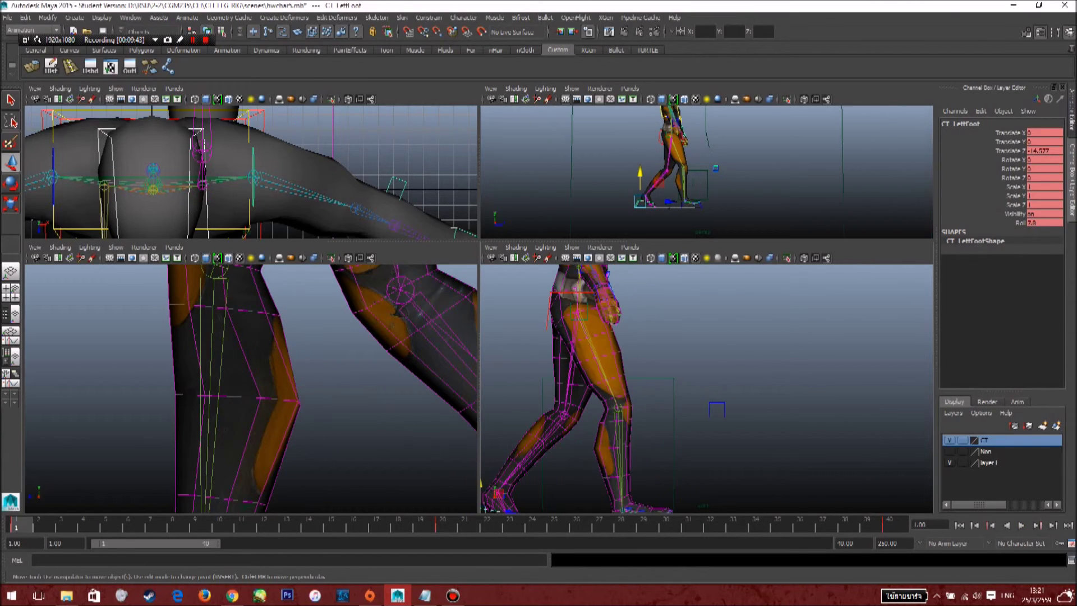
pyautogui.click(550, 300)
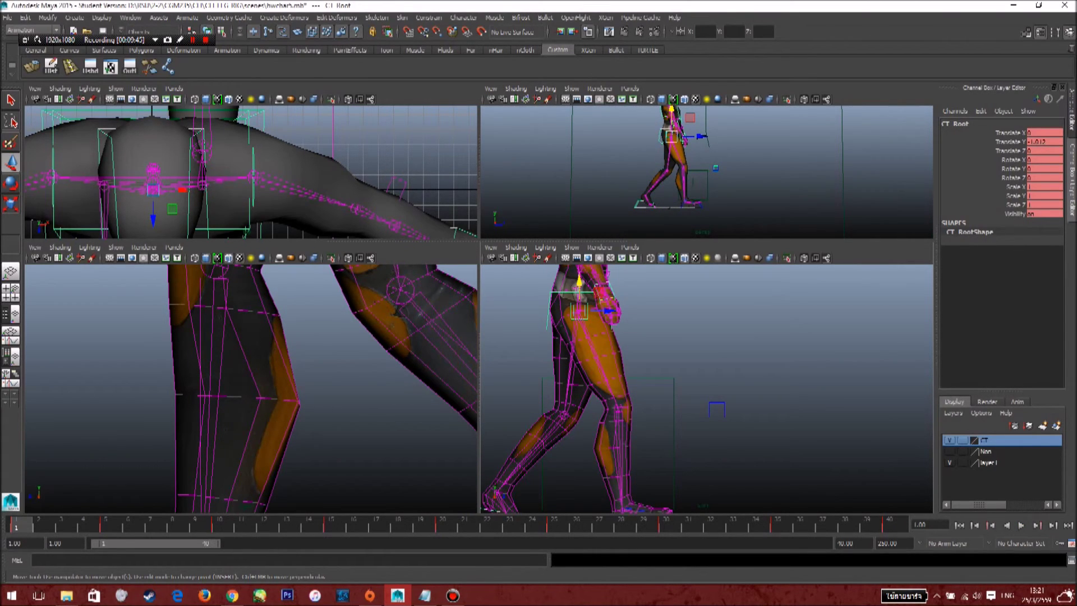
pyautogui.hotkey('alt', 'v')
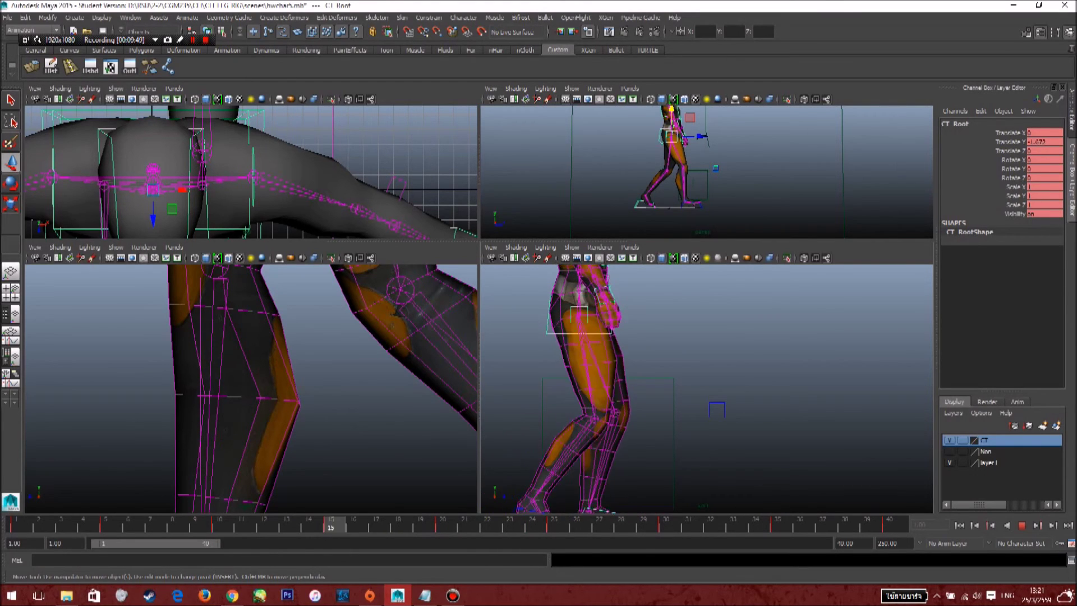
pyautogui.hotkey('alt', 'v')
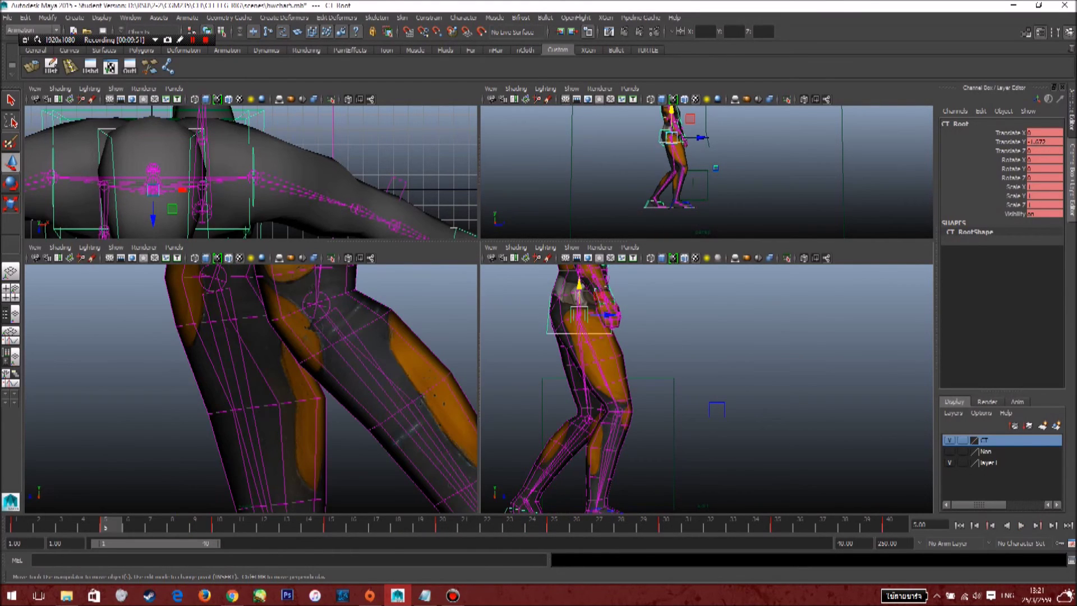
pyautogui.hotkey('alt', 'v')
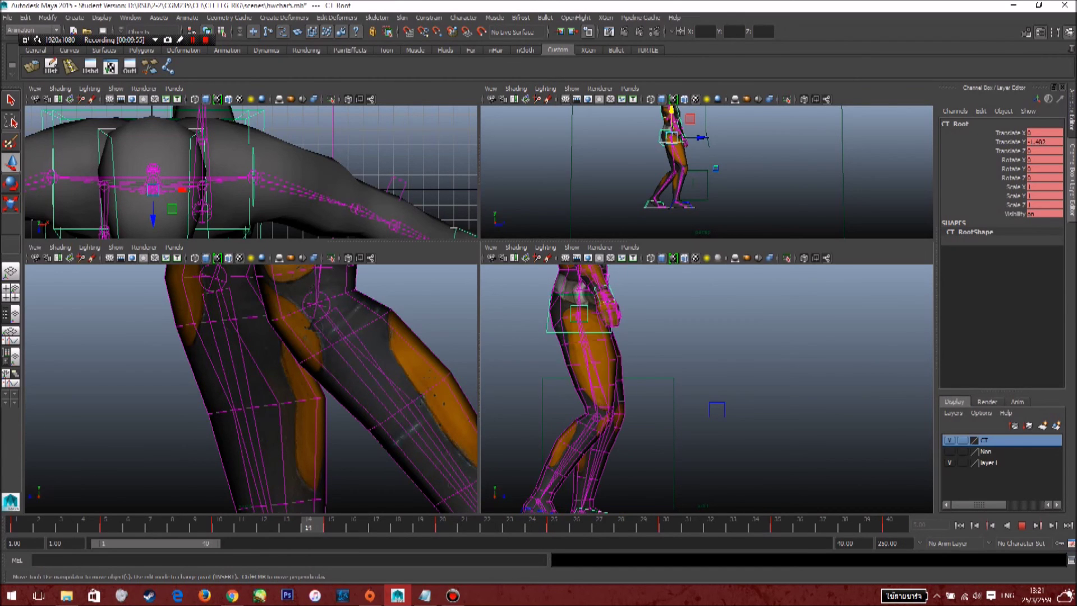
pyautogui.hotkey('alt', 'v')
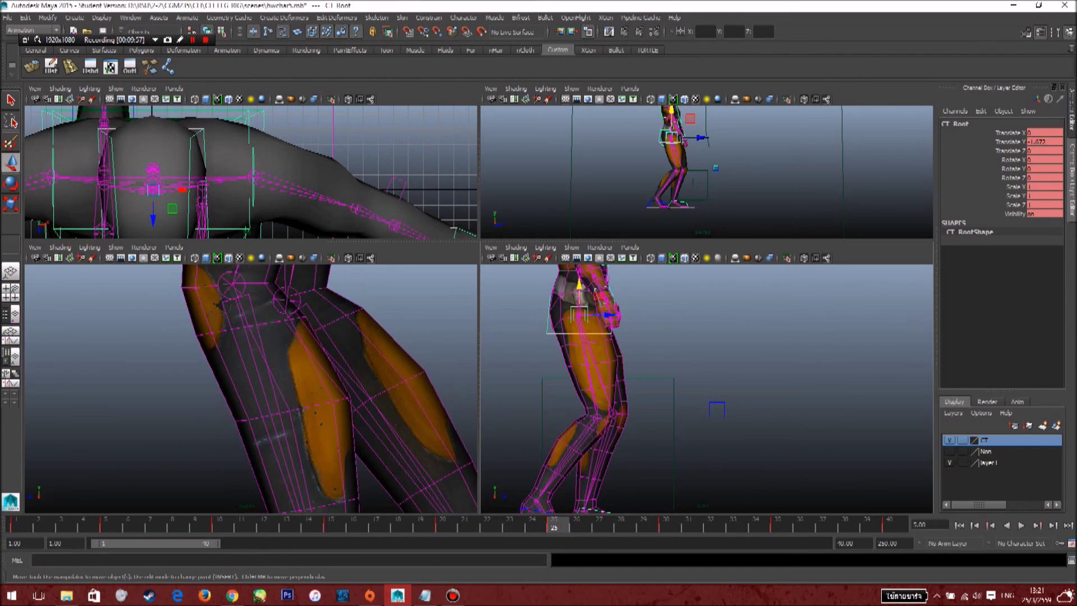